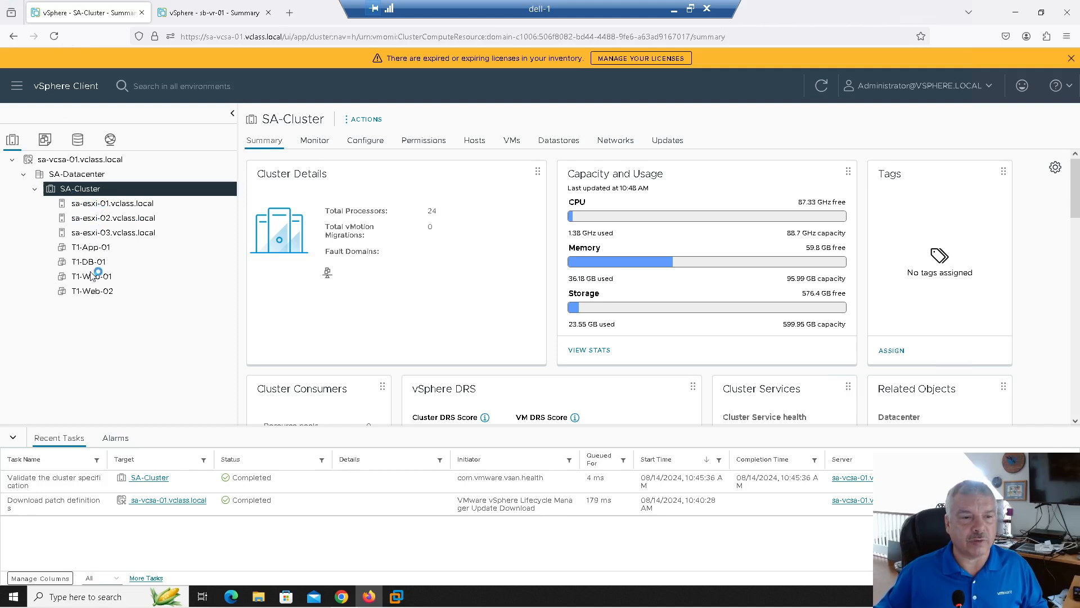
click(193, 21)
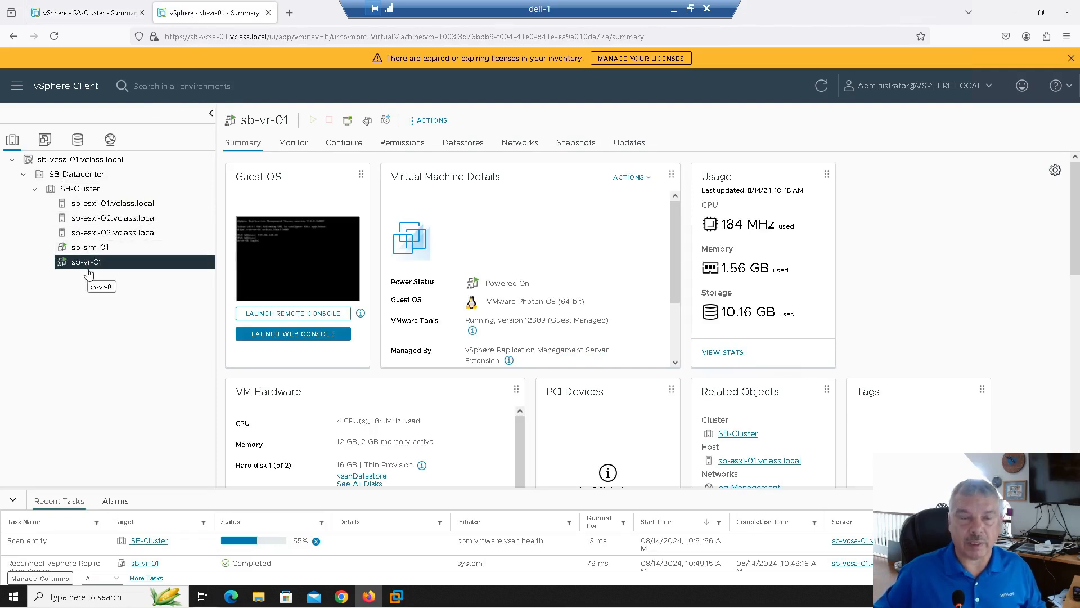
click(89, 14)
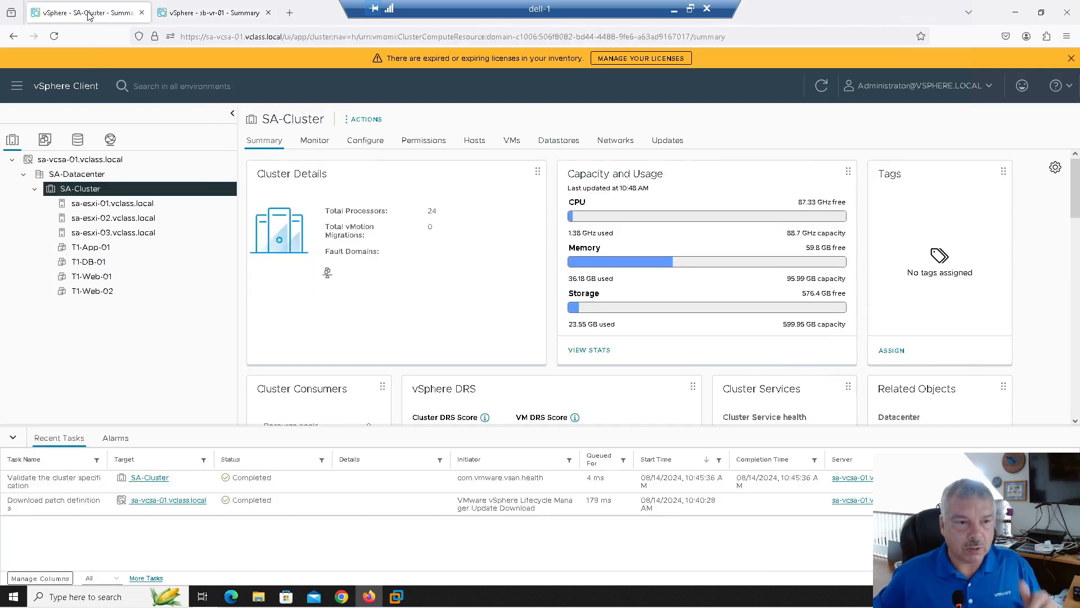
Mount VMware-srm-va-9.0.1.8489-24035875.iso from NVDS (D:) and open its bin folder on drive F:
click(258, 599)
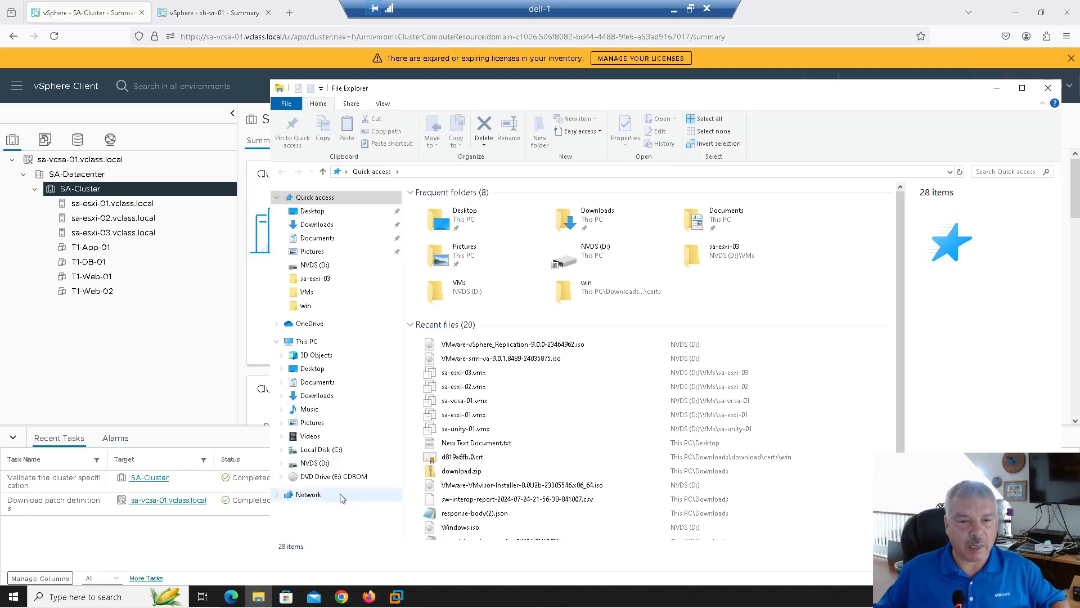
click(315, 463)
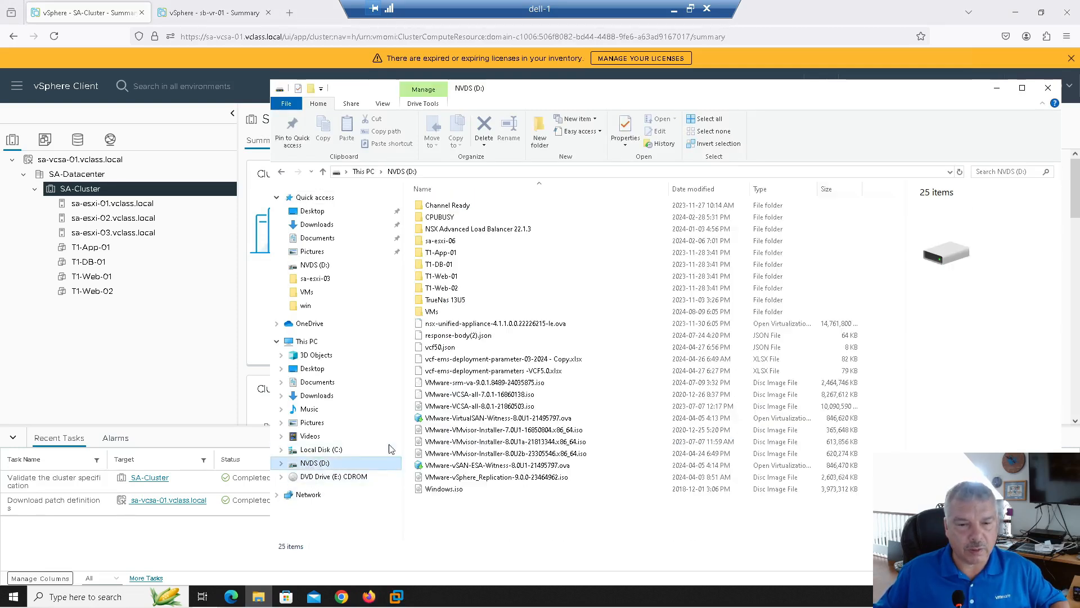
click(472, 384)
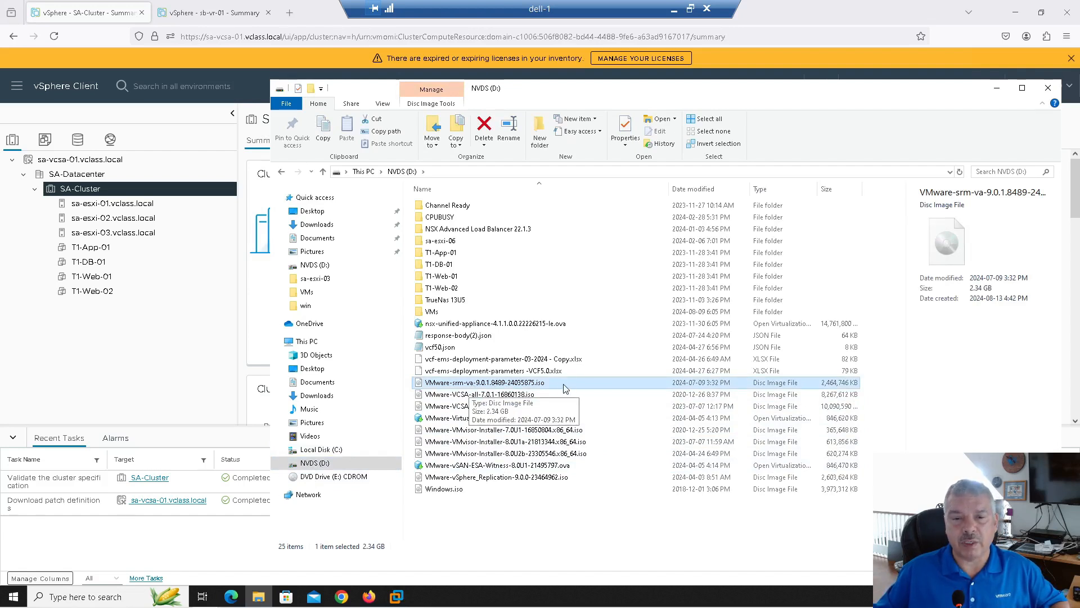
right_click(505, 388)
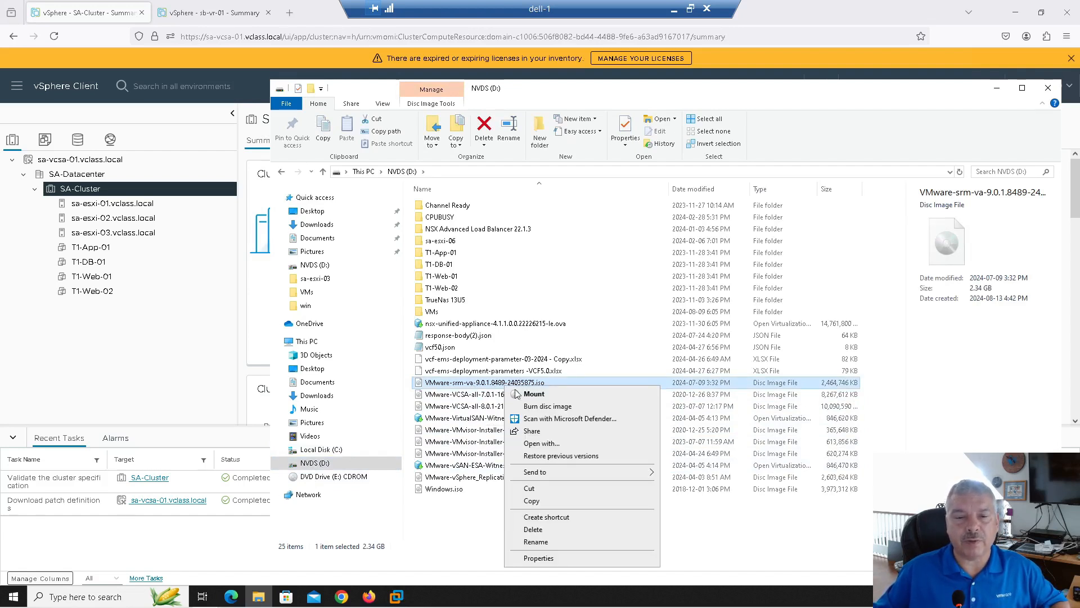
click(531, 394)
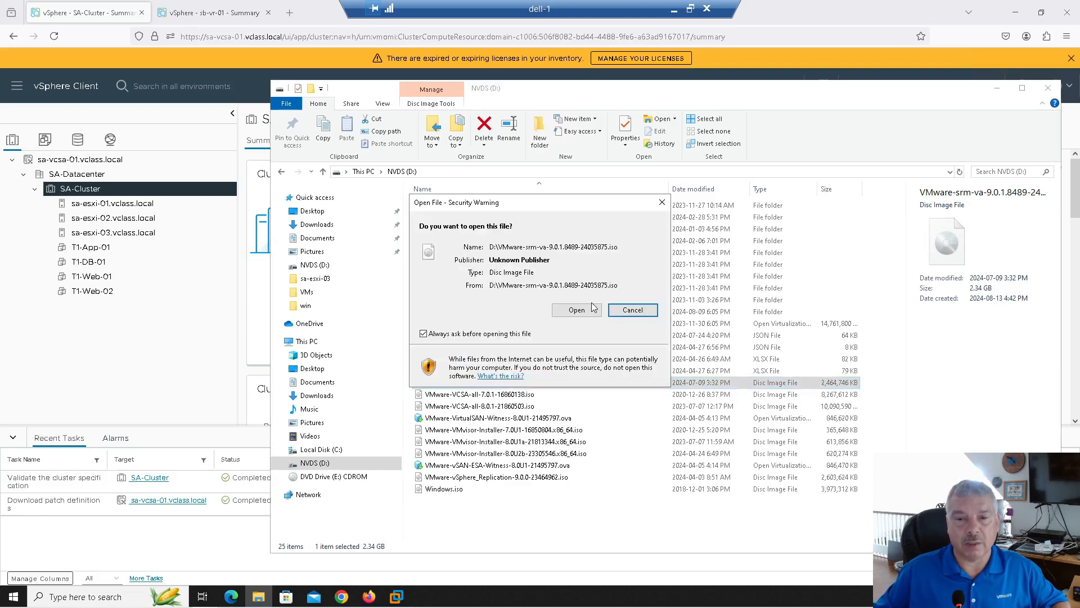
click(594, 307)
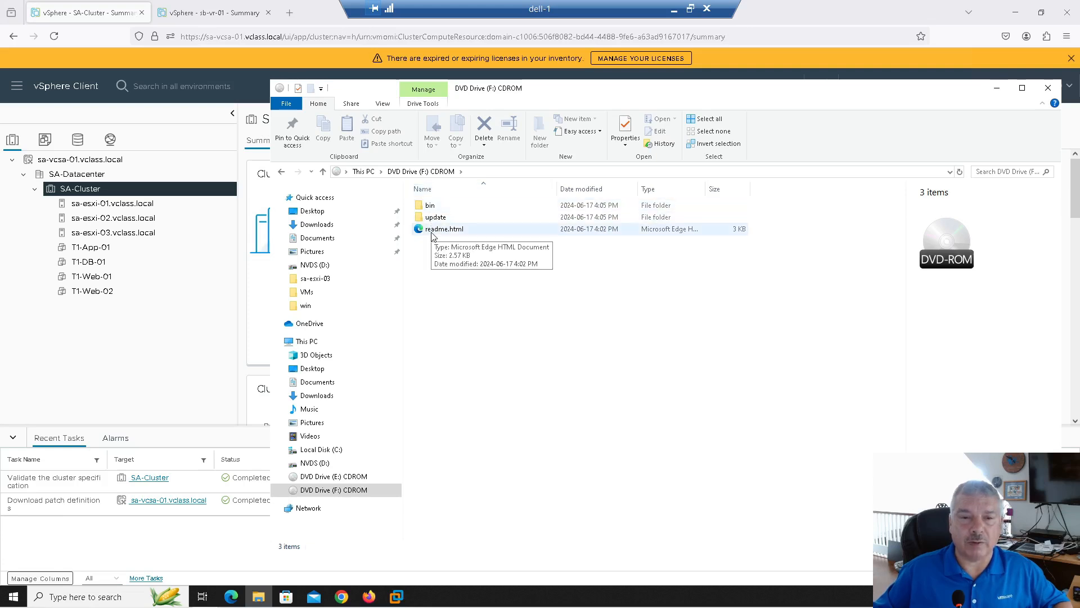
double_click(428, 206)
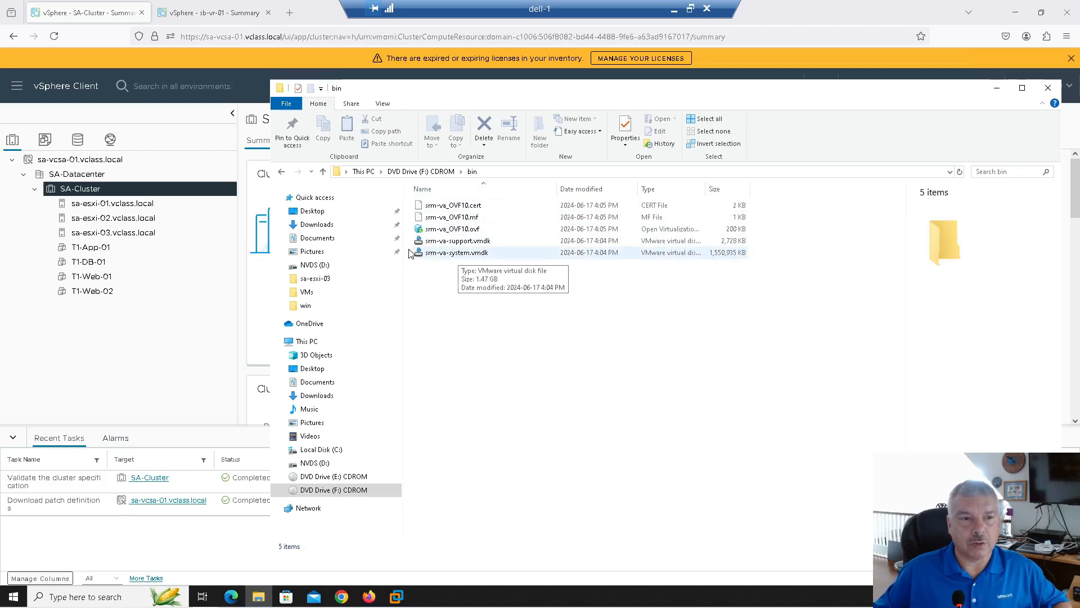
click(80, 193)
Start a Deploy OVF Template wizard on SA-Cluster using local file upload
right_click(81, 192)
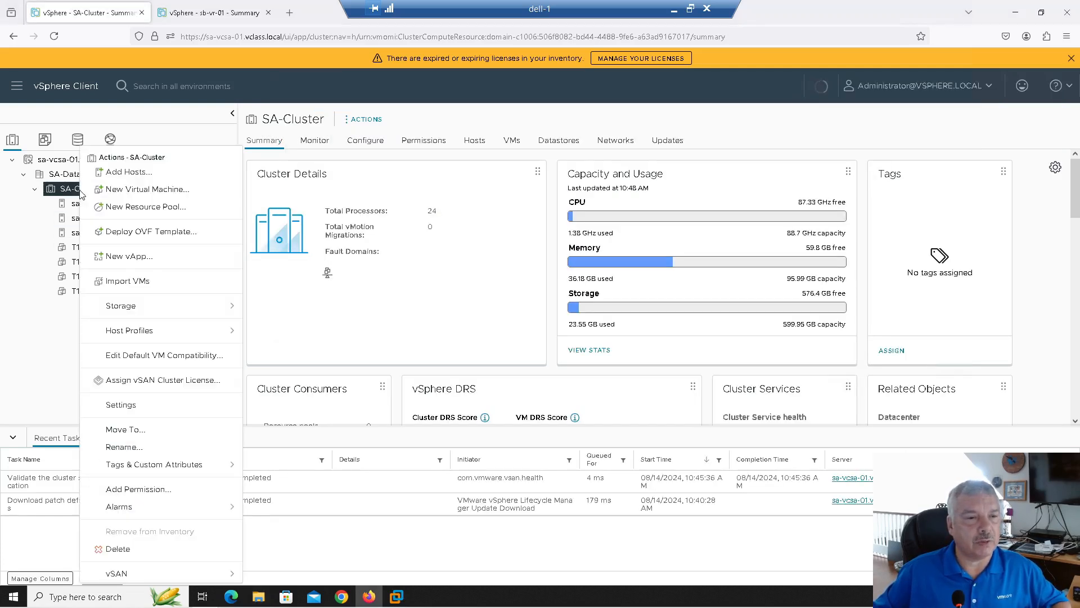
click(134, 233)
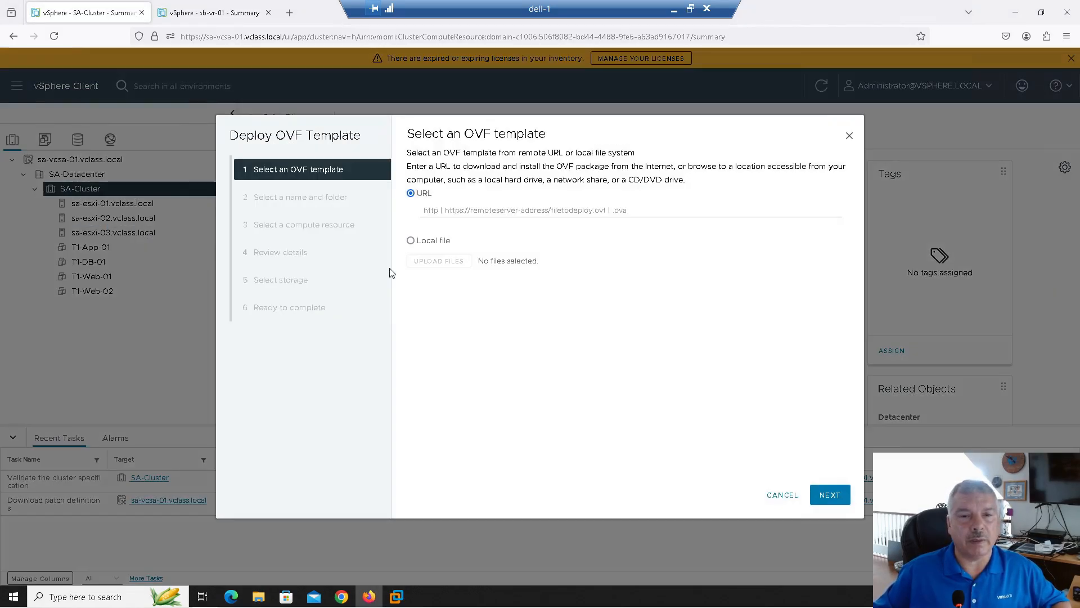
click(411, 239)
click(420, 277)
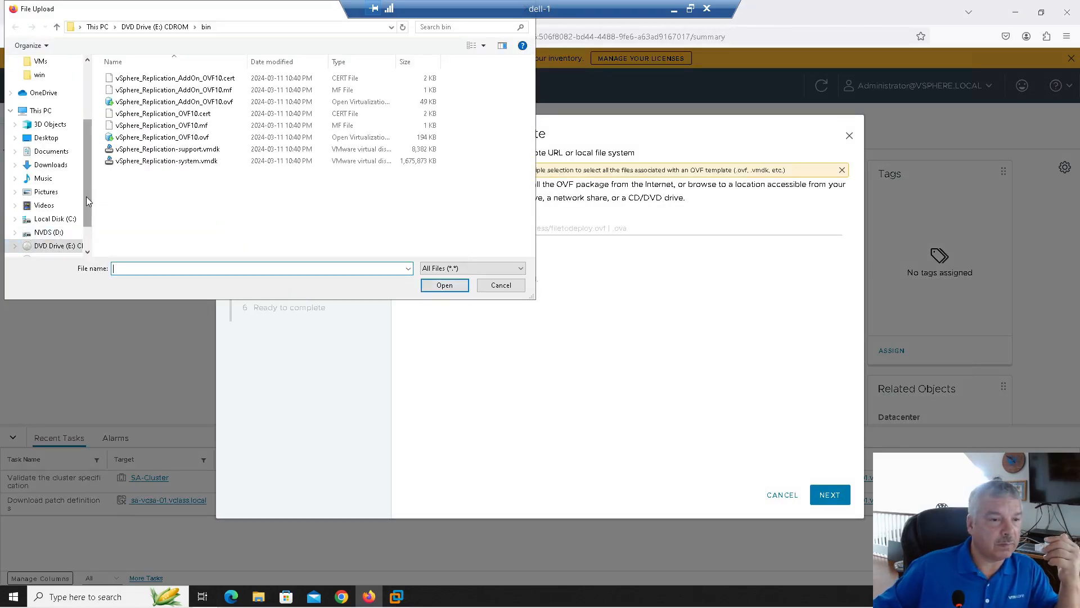
Upload the five srm-va files from F:\bin and advance to the VM name step
drag(86, 197, 87, 218)
click(53, 214)
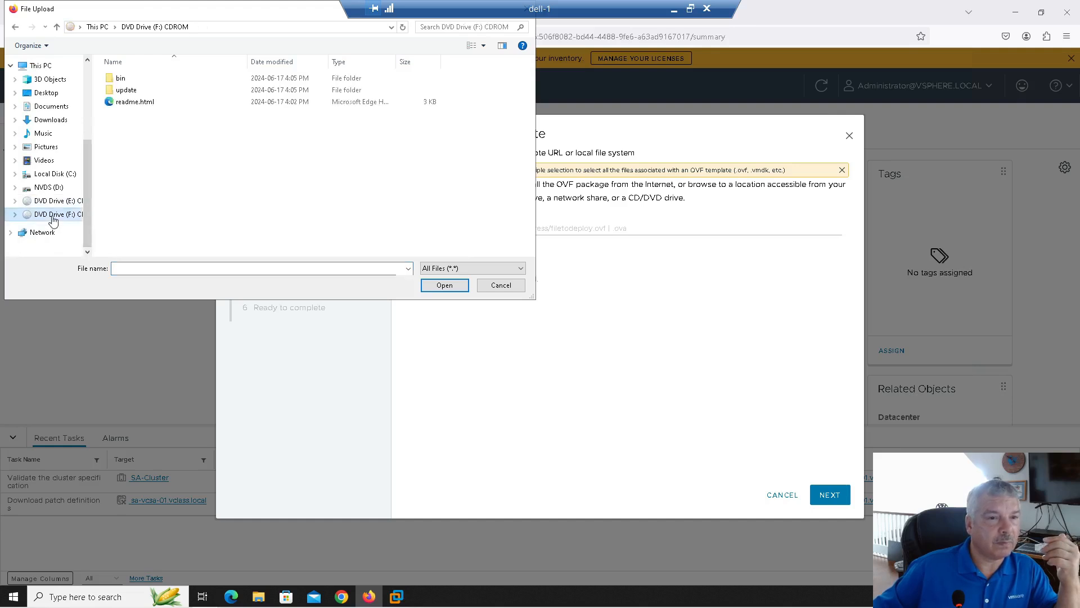
double_click(121, 79)
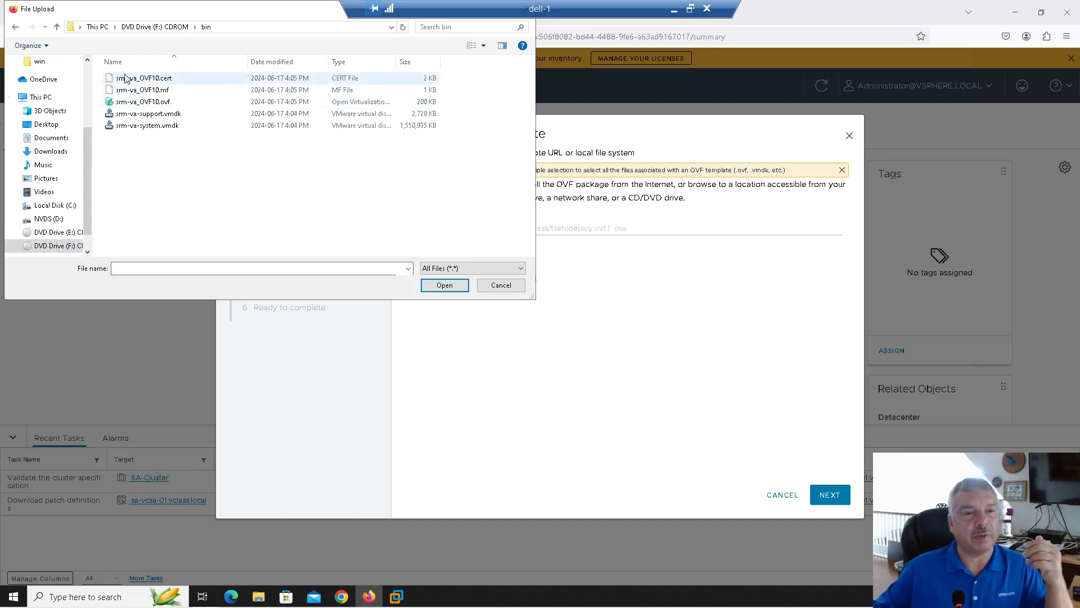
click(126, 78)
shift+click(145, 125)
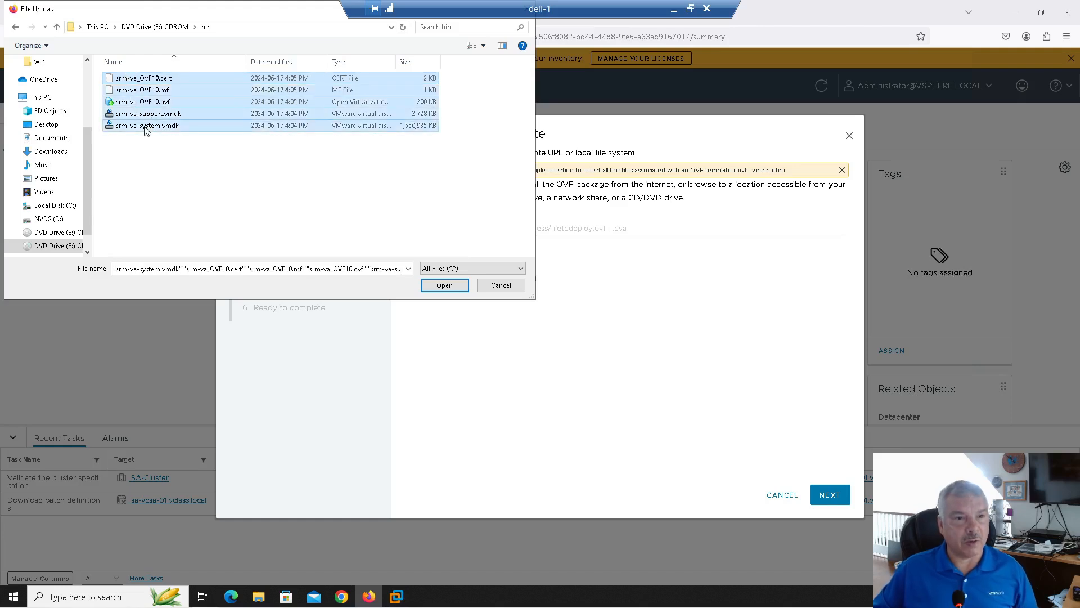
click(445, 287)
click(827, 492)
drag(576, 182, 469, 183)
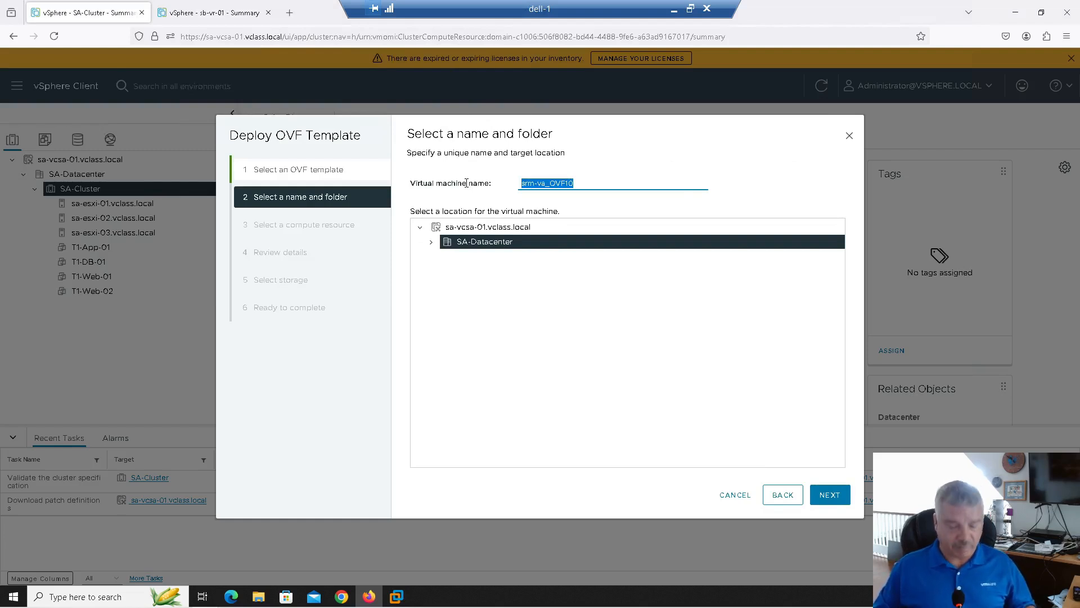
Name the VM sa-srm-01, keep SA-Cluster as compute resource, and pass the template review
text(sa-)
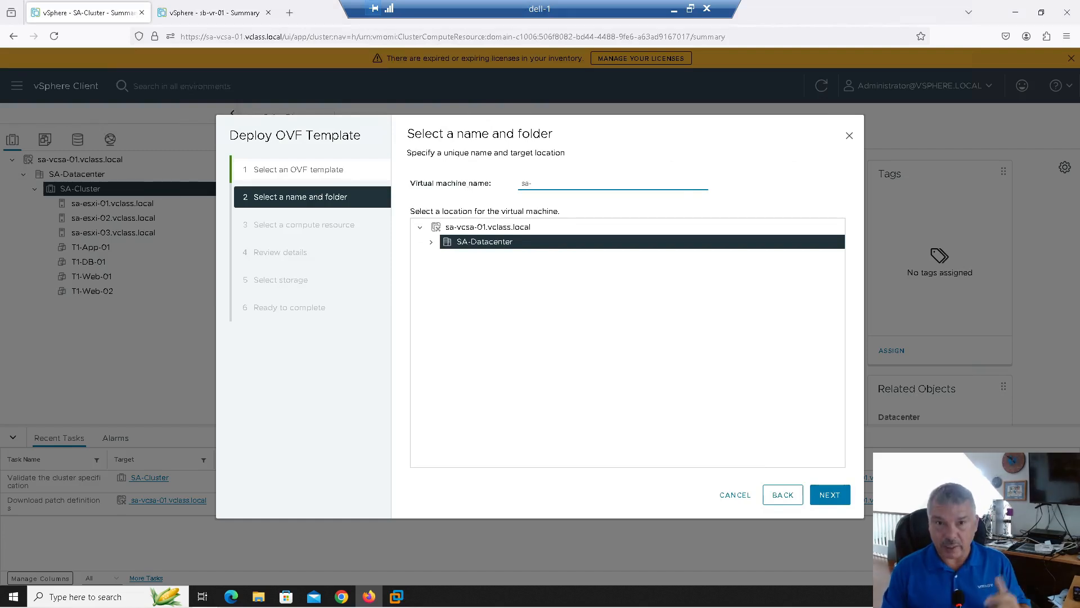
text(srm-01)
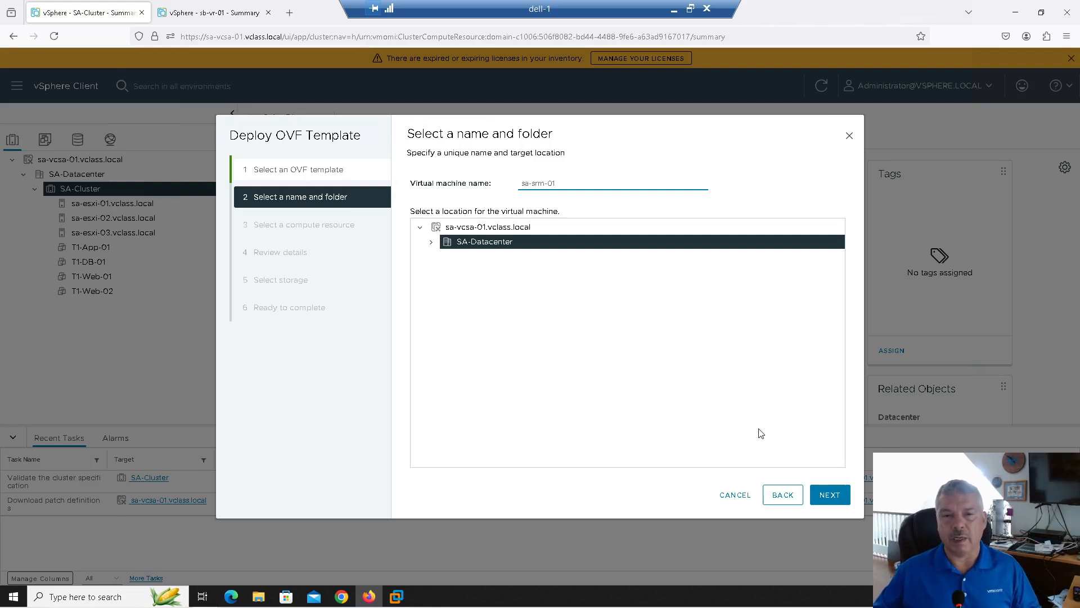
click(826, 495)
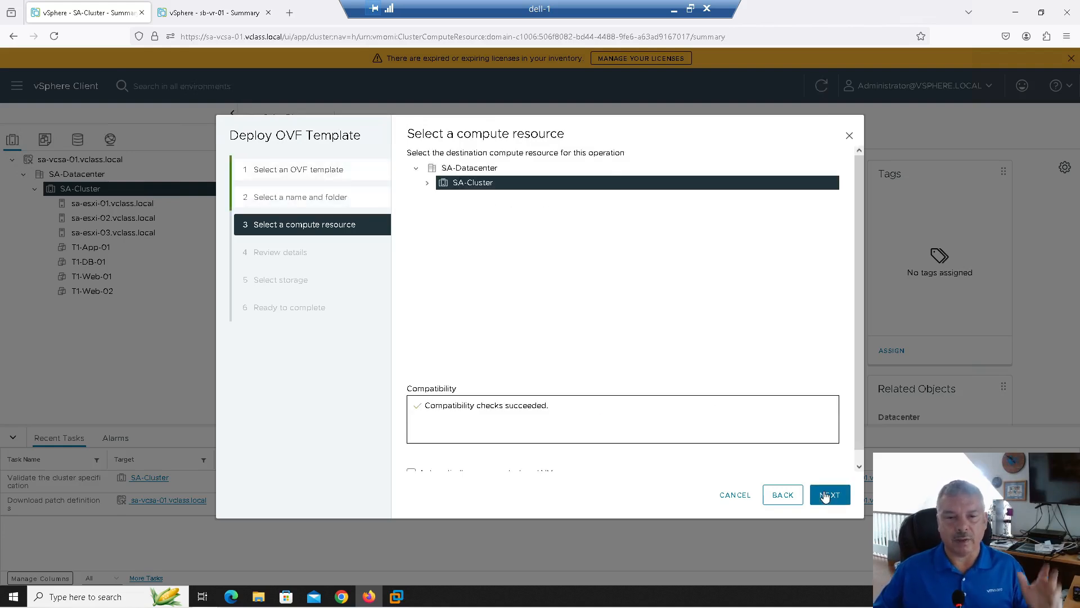
click(825, 496)
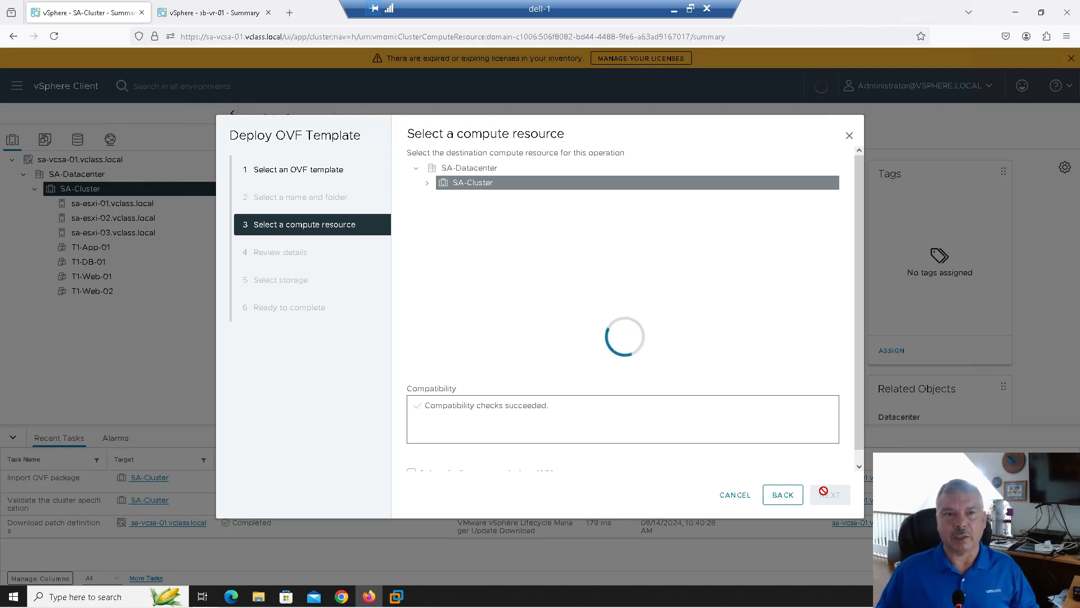
click(824, 493)
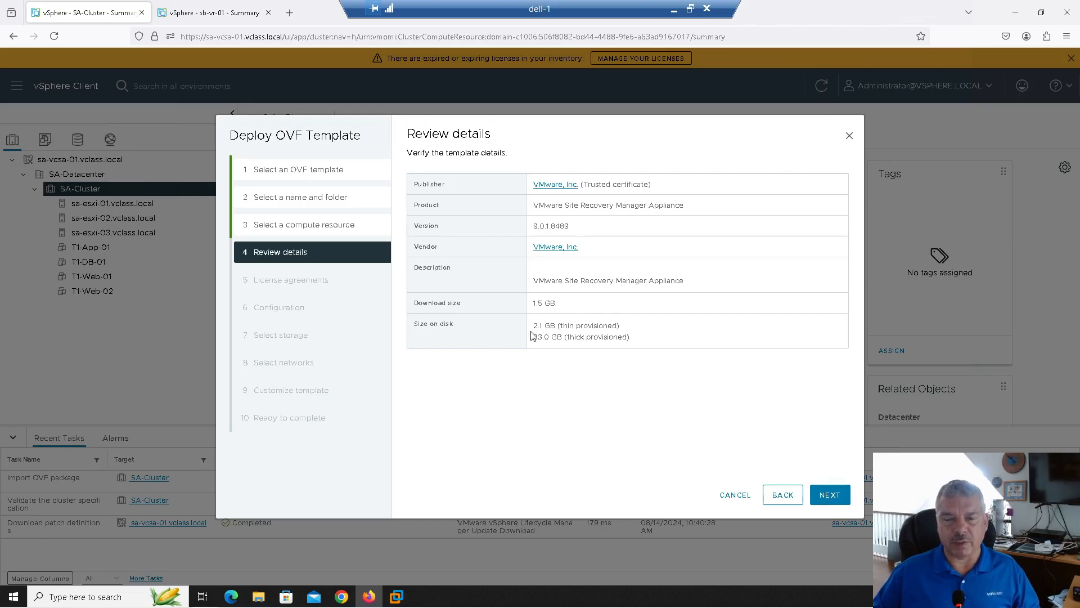
click(827, 493)
Accept all the SRM appliance license agreements
scroll(413, 212, down, 15)
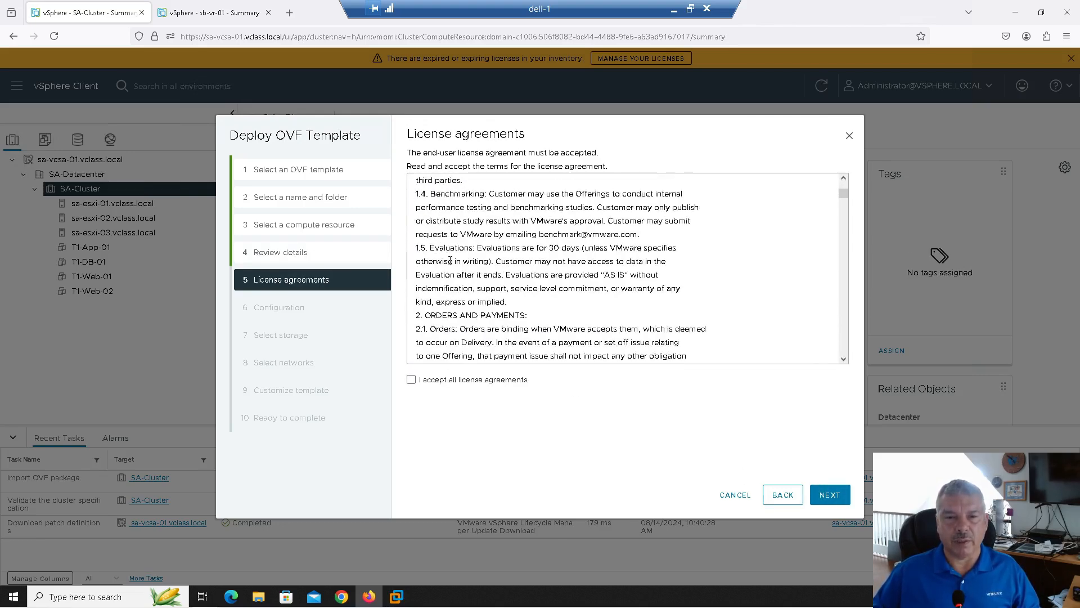
click(411, 379)
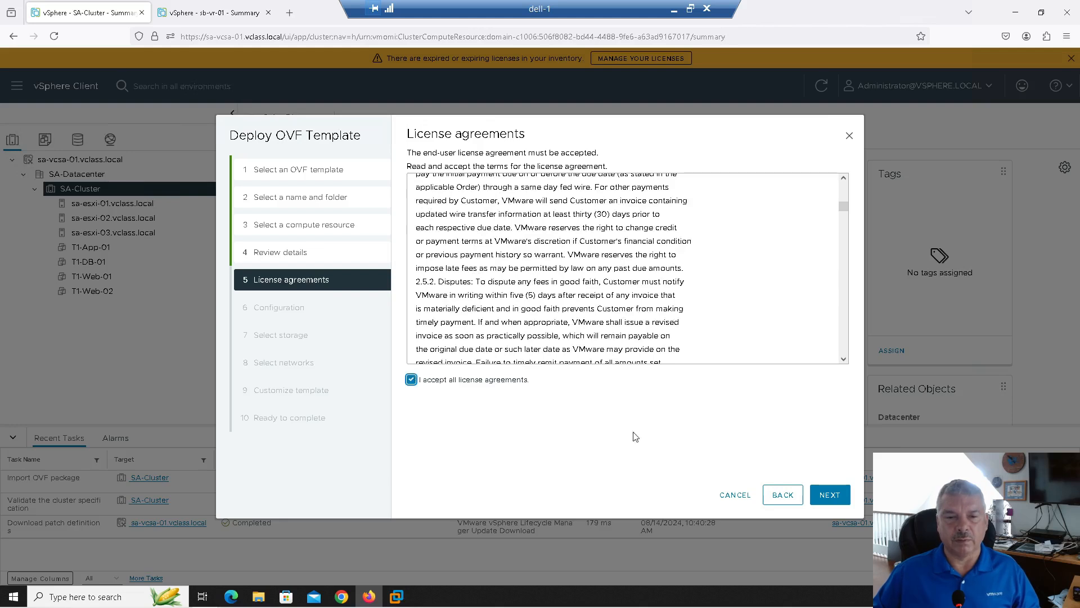
click(828, 499)
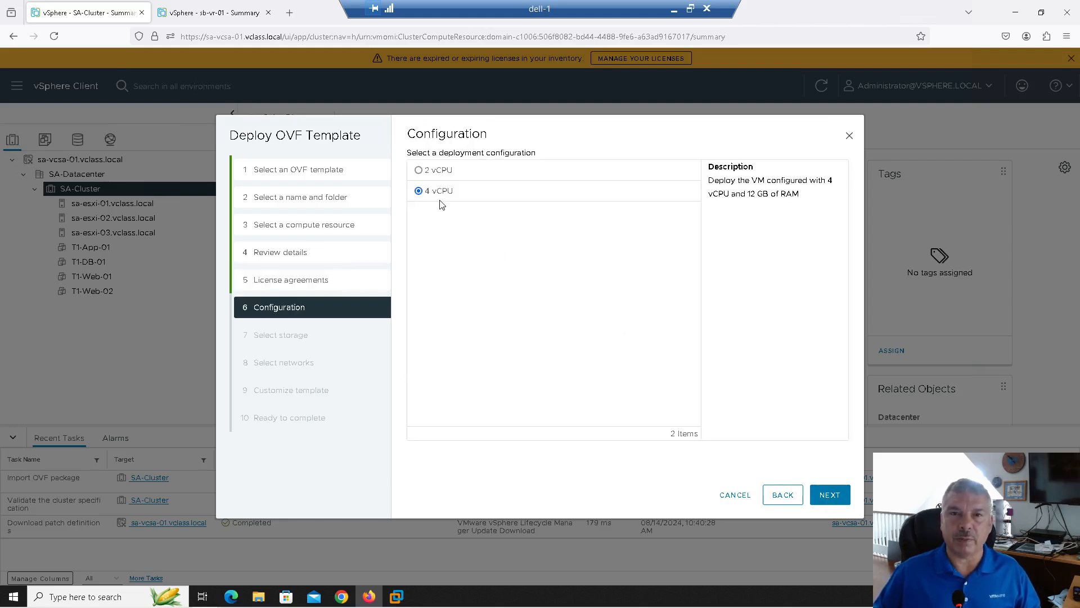
Choose the 2 vCPU, 8 GB RAM deployment configuration
click(439, 171)
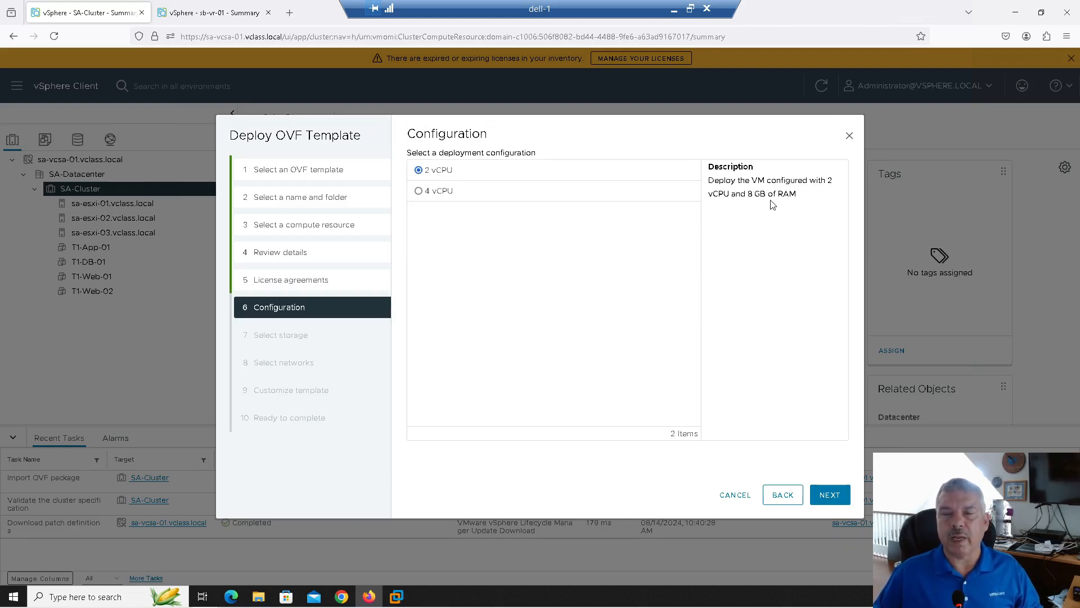
click(445, 192)
click(428, 174)
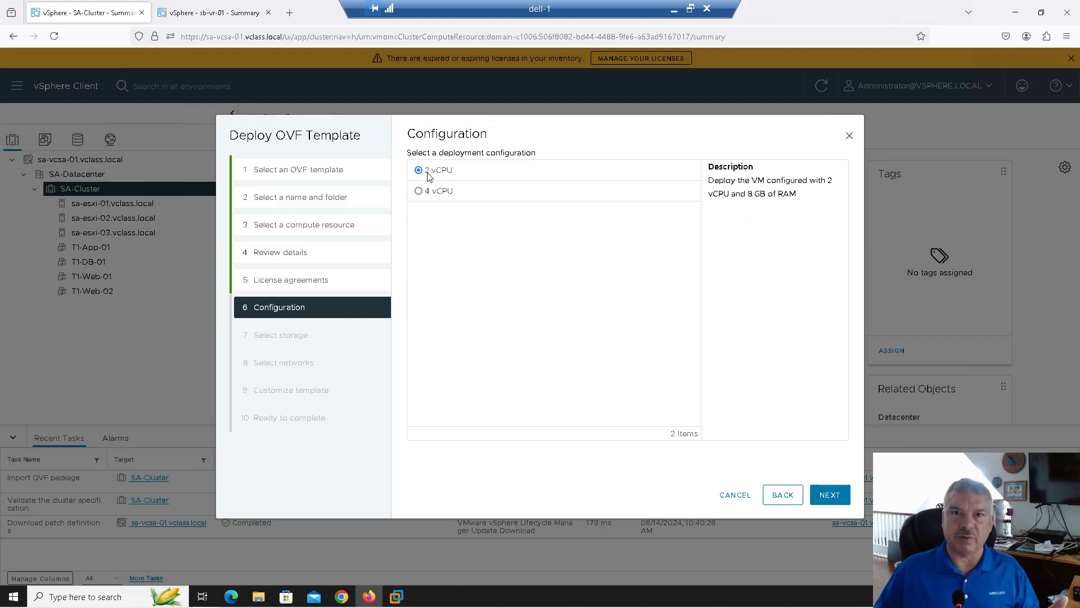
click(423, 191)
click(419, 170)
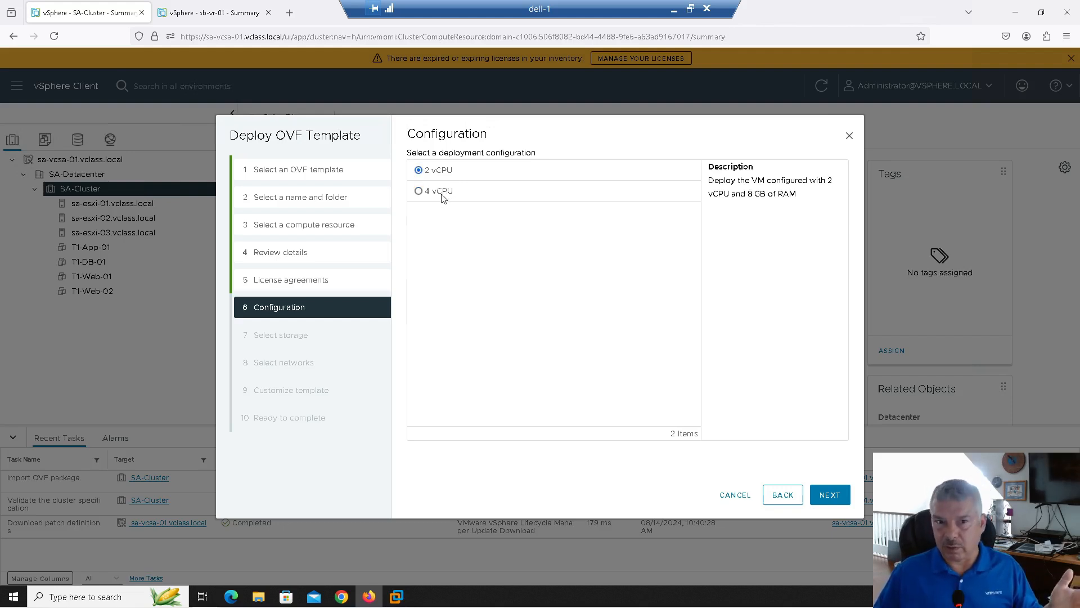
click(831, 493)
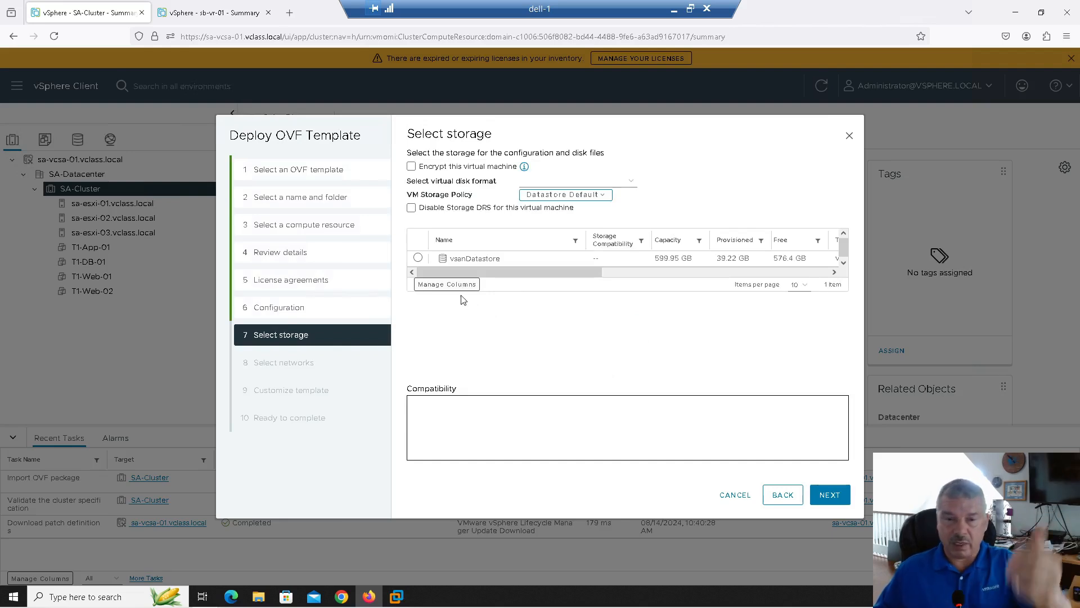
Store the appliance on vsanDatastore and map Network 1 to pg-Management
click(418, 258)
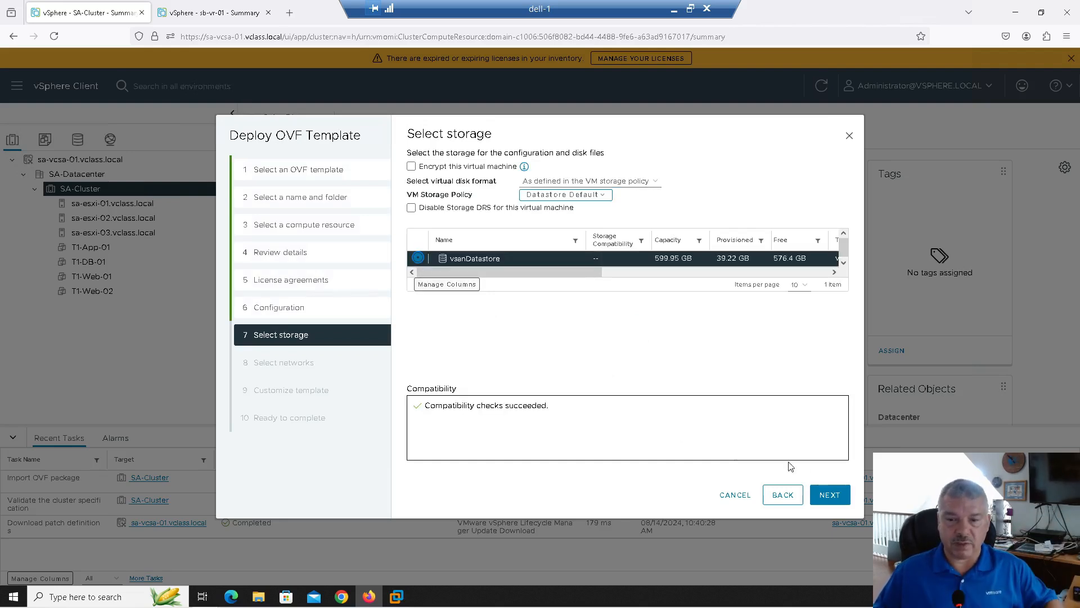
click(829, 495)
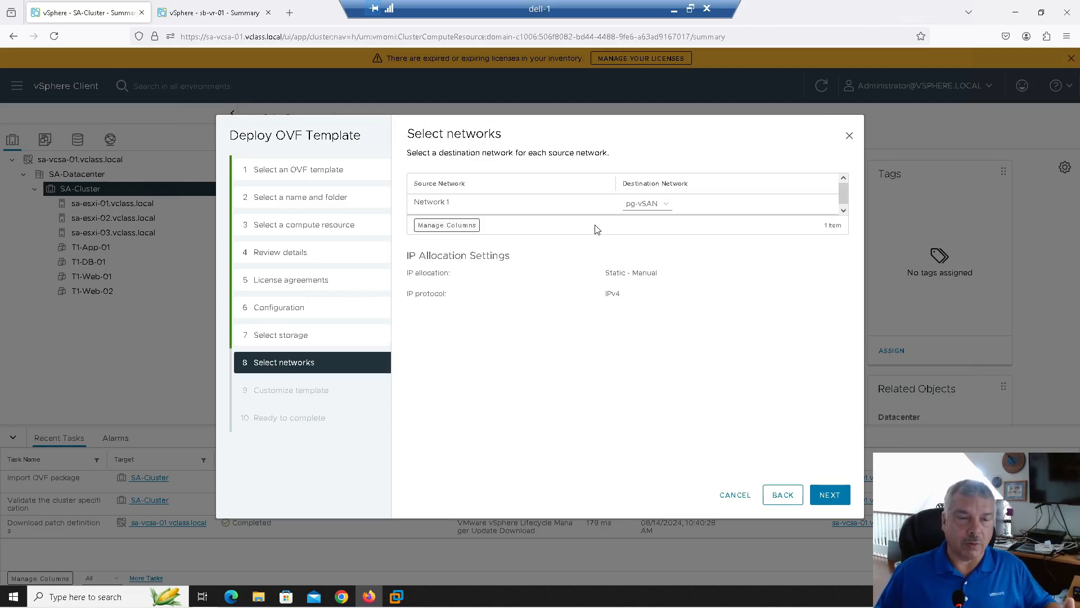
click(634, 206)
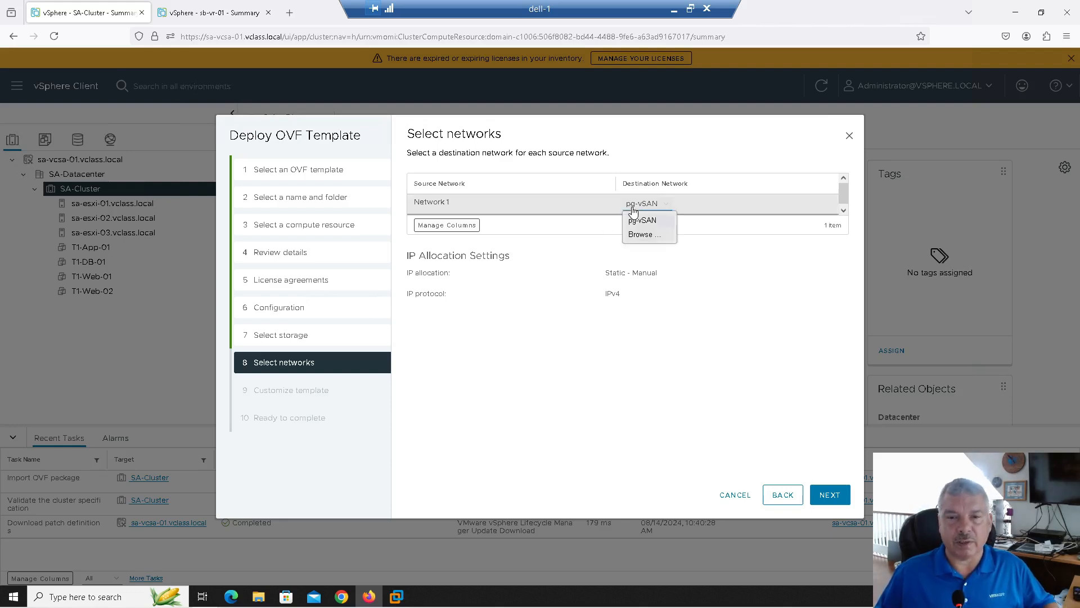
click(633, 234)
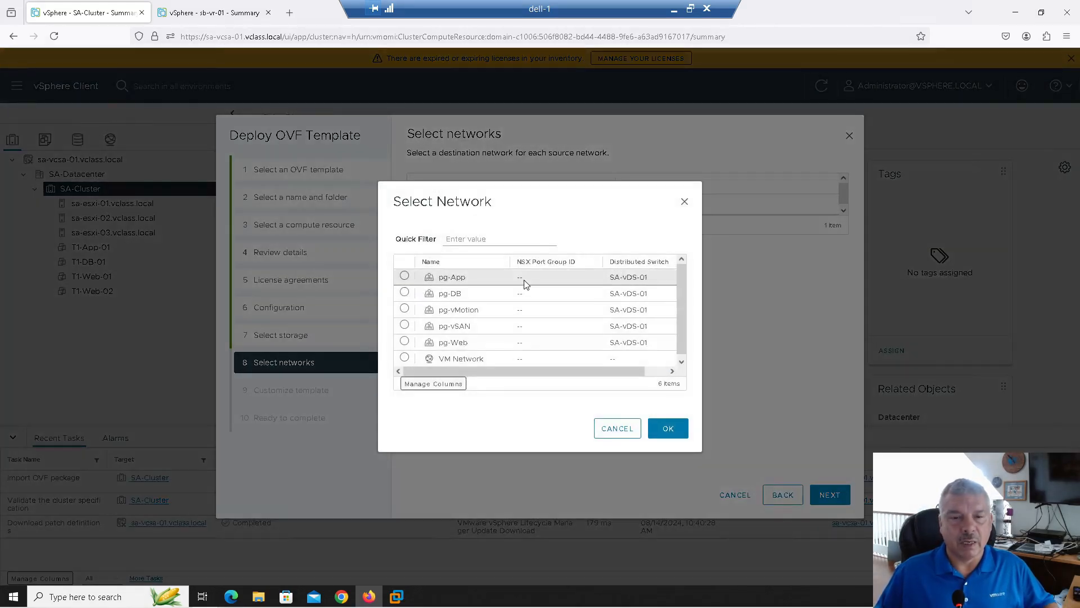
scroll(528, 322, down, 1)
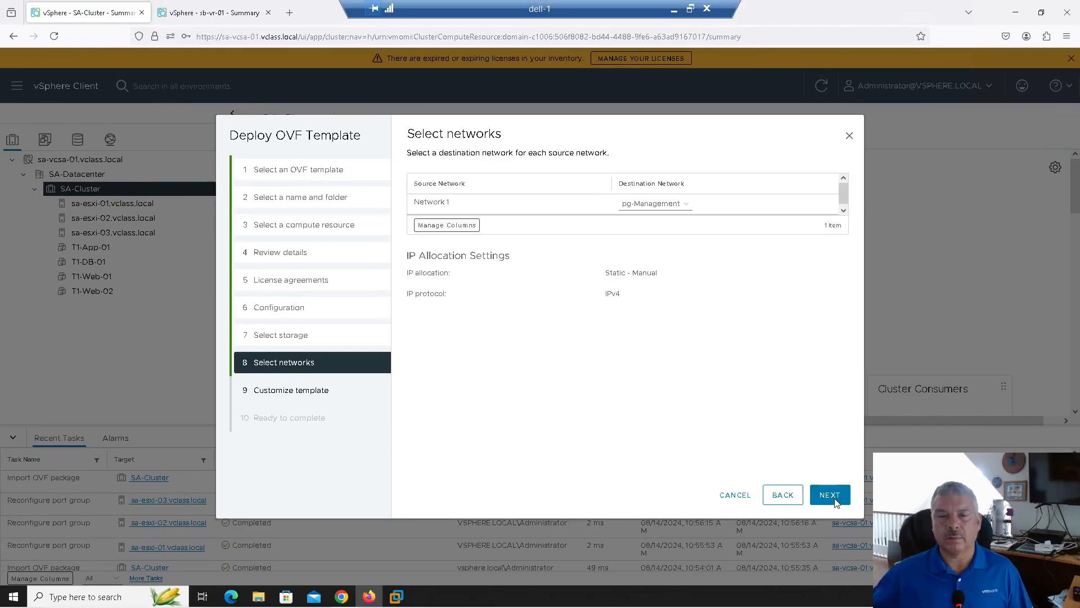
click(832, 497)
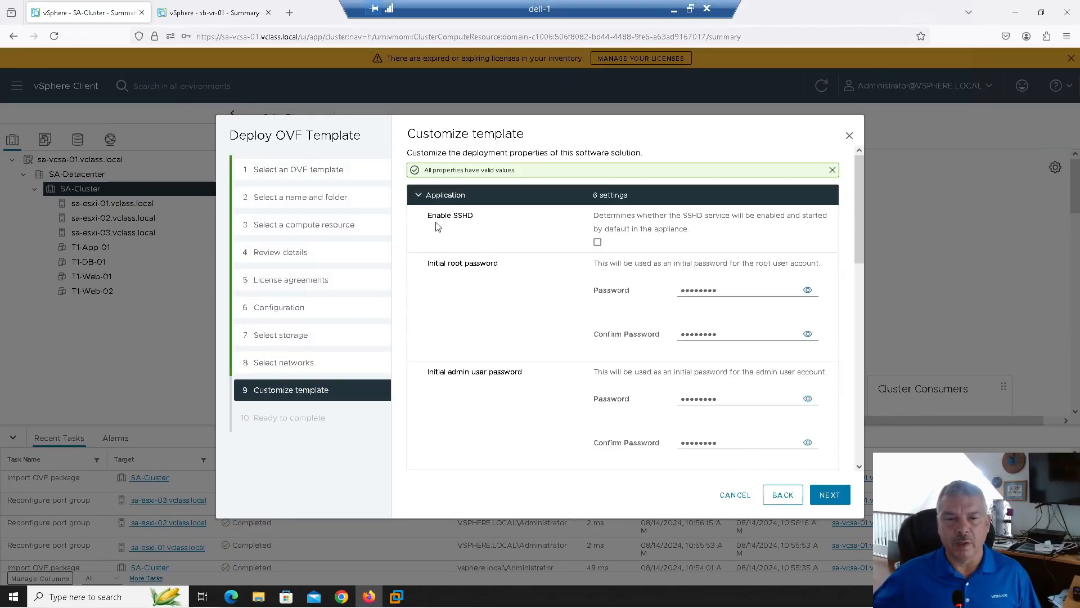
Enable SSHD and enter new root and admin passwords with their confirmations
click(597, 242)
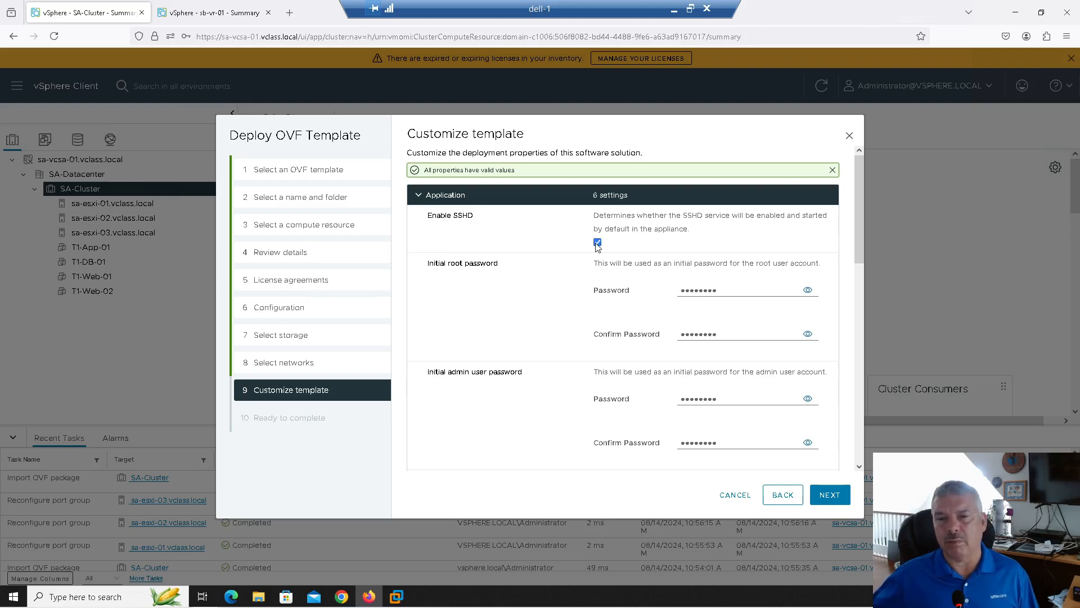
drag(715, 285, 585, 279)
key(BackSpace)
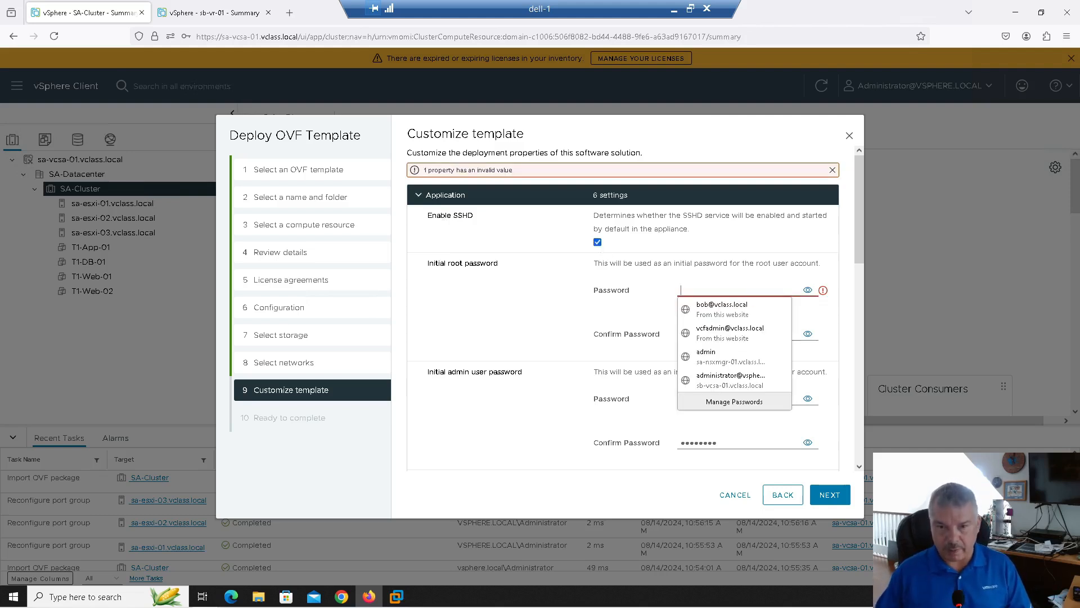
text(••)
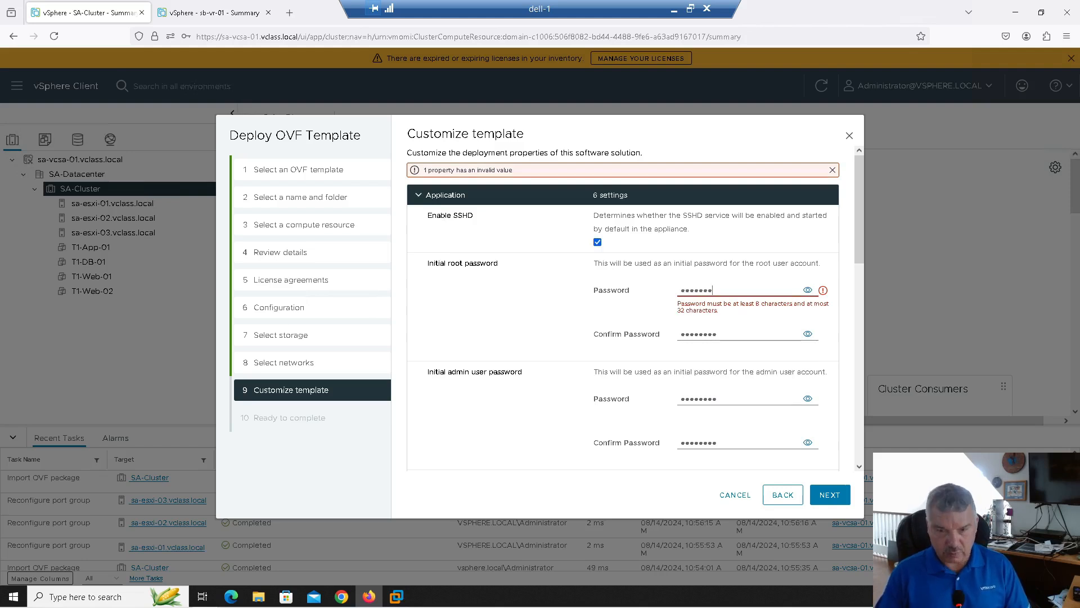
text(•)
key(Tab)
text(•)
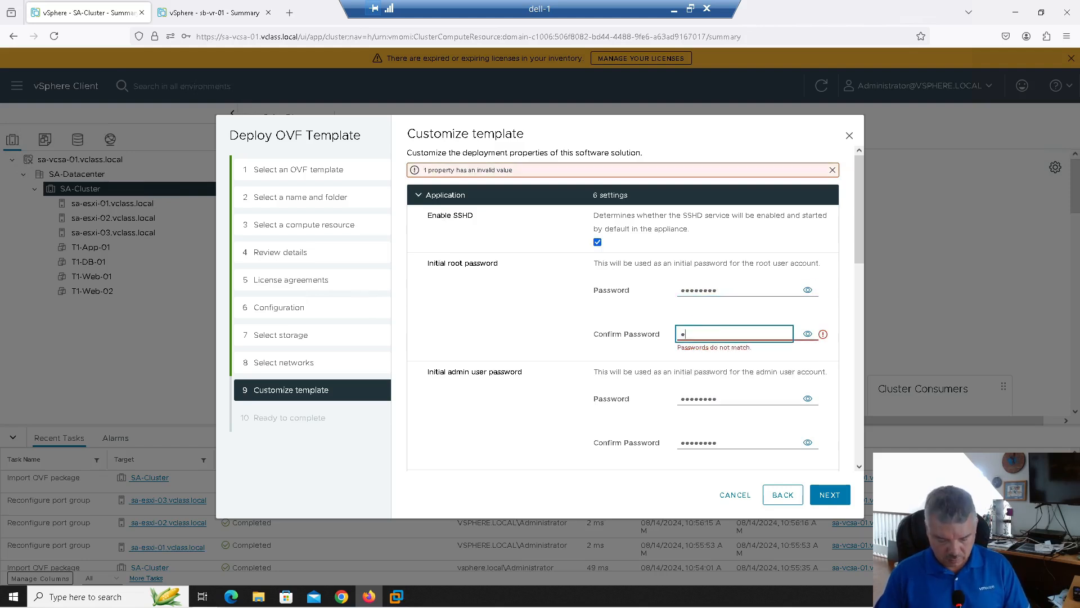
text(•••••••)
key(Tab)
key(Tab)
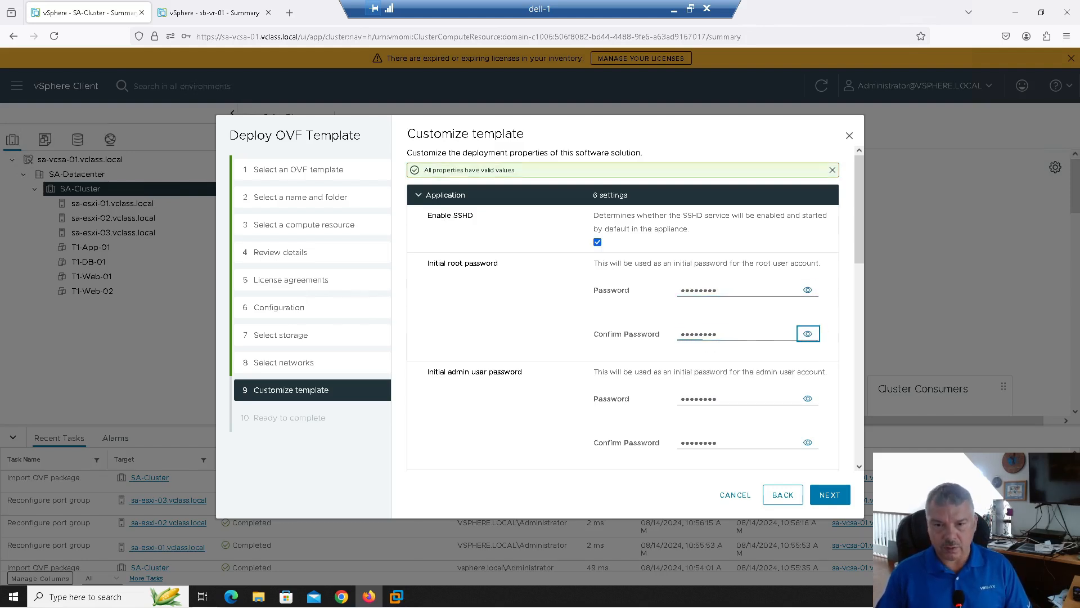
text(•••)
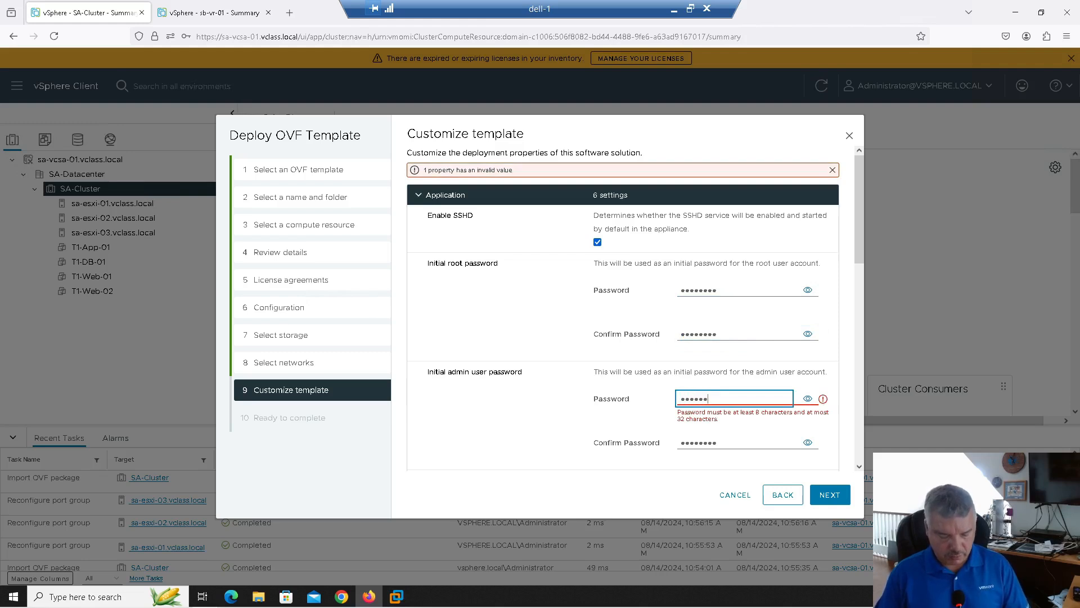
text(•••••)
key(Tab)
key(Tab)
text(••••••••)
key(Tab)
key(Tab)
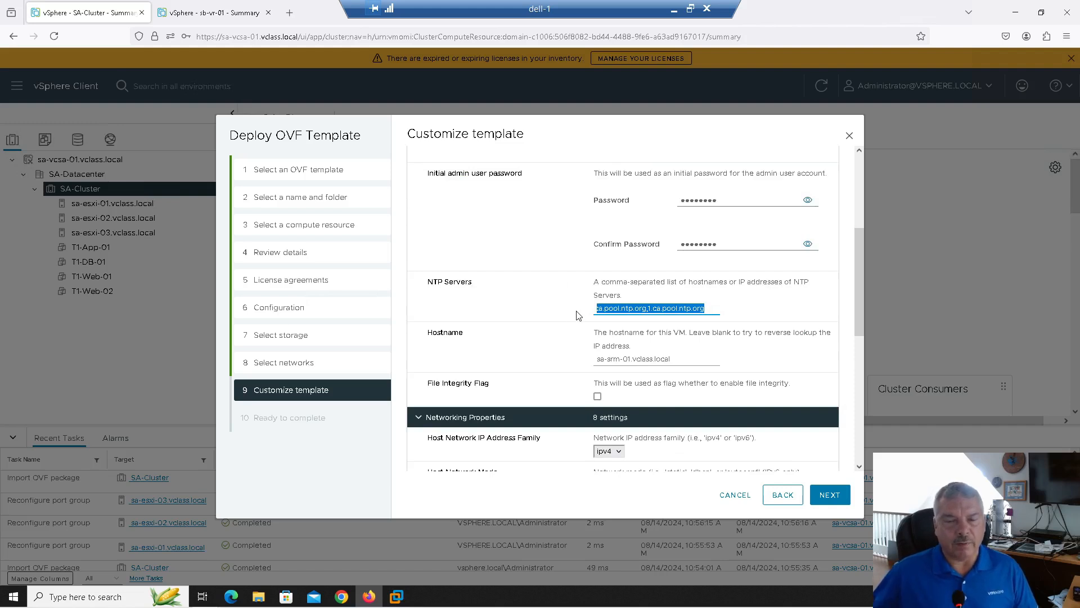
Check the NTP servers and hostname sa-srm-01.vclass.local, and turn File Integrity off
click(637, 311)
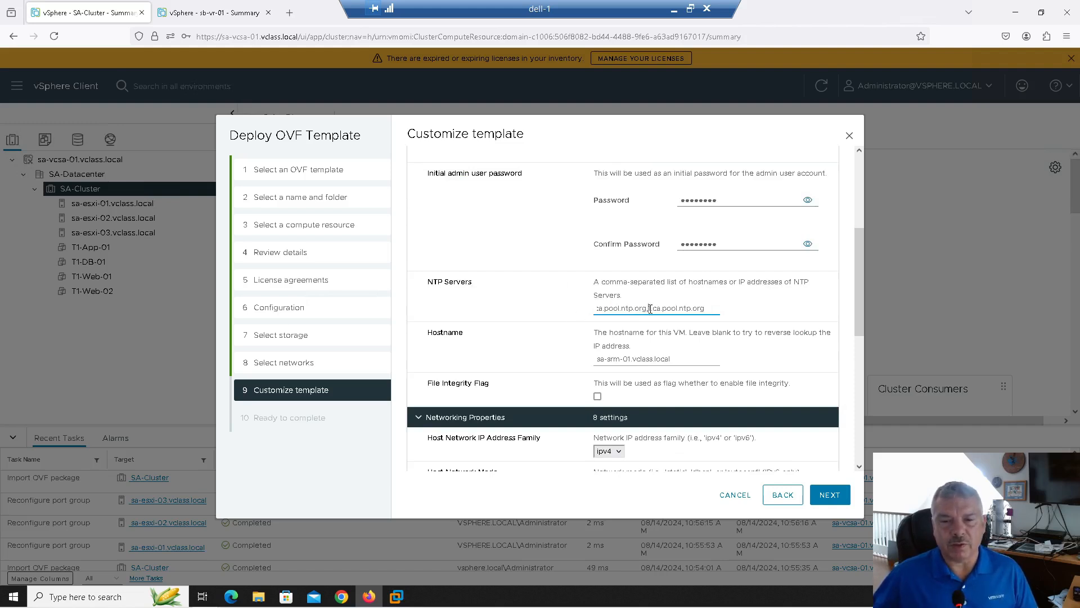
click(599, 308)
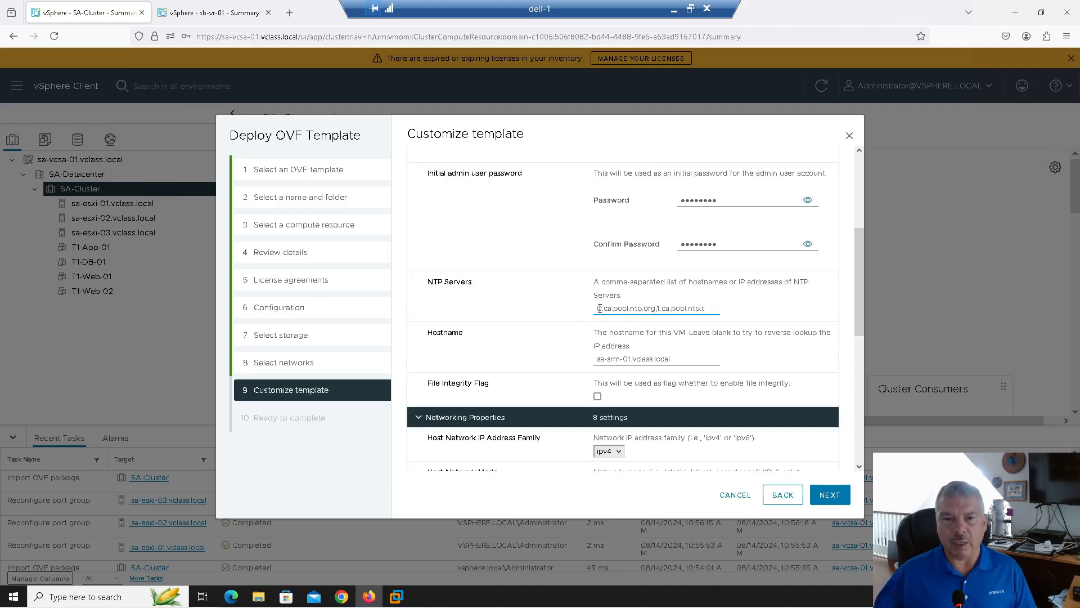
click(618, 360)
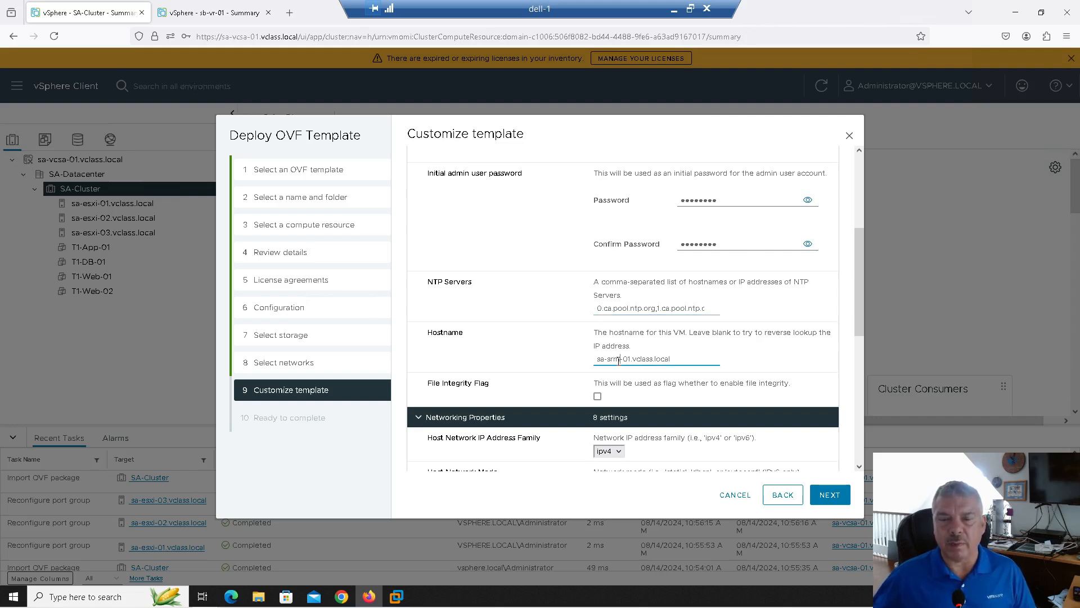
click(597, 397)
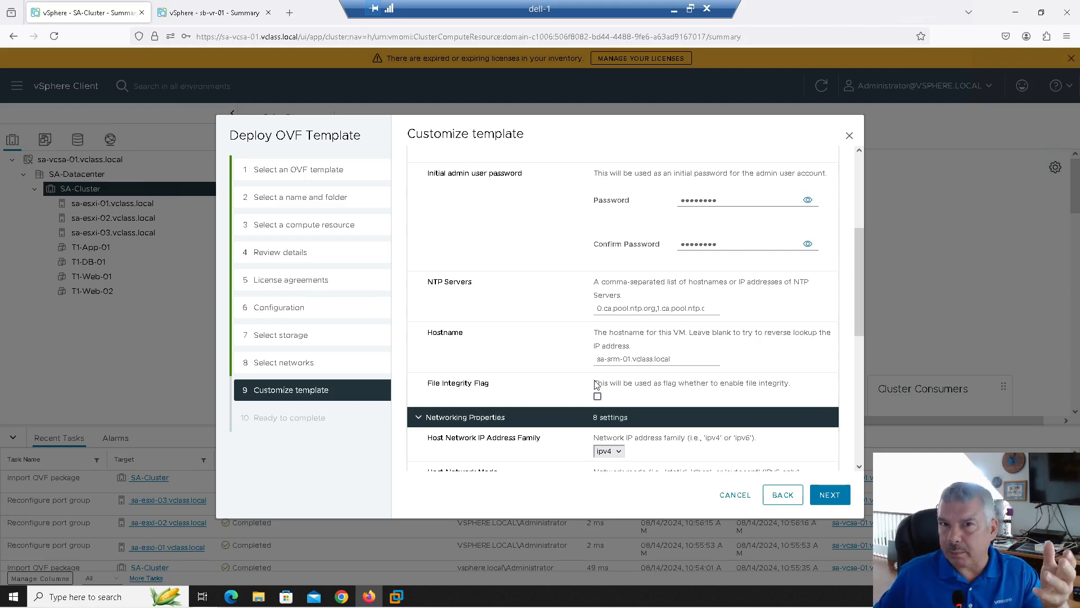
Keep ipv4 as the address family and static as the host network mode
scroll(543, 381, down, 2)
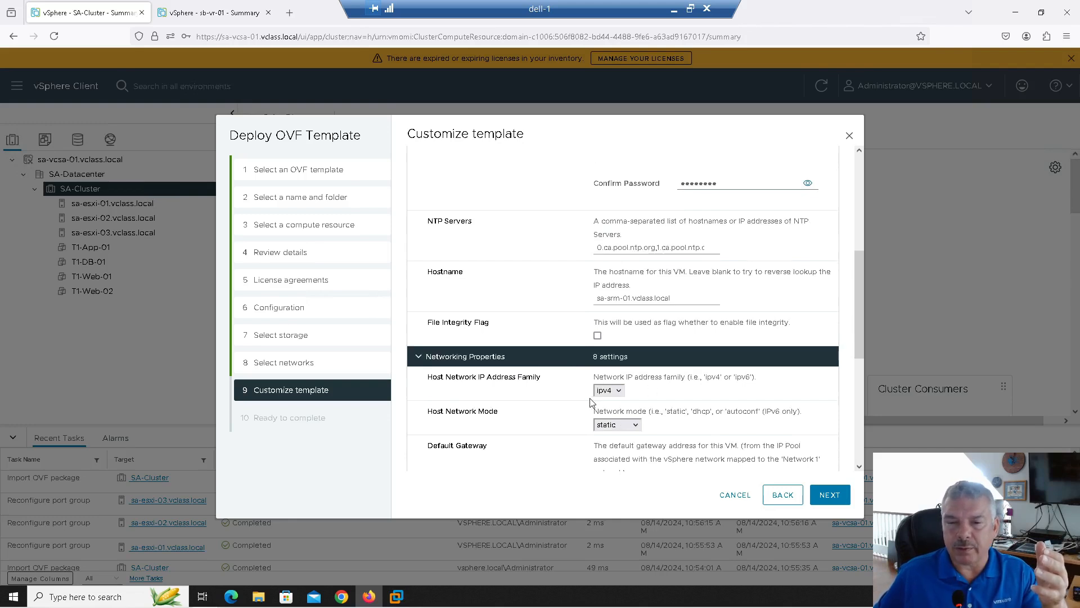
click(616, 433)
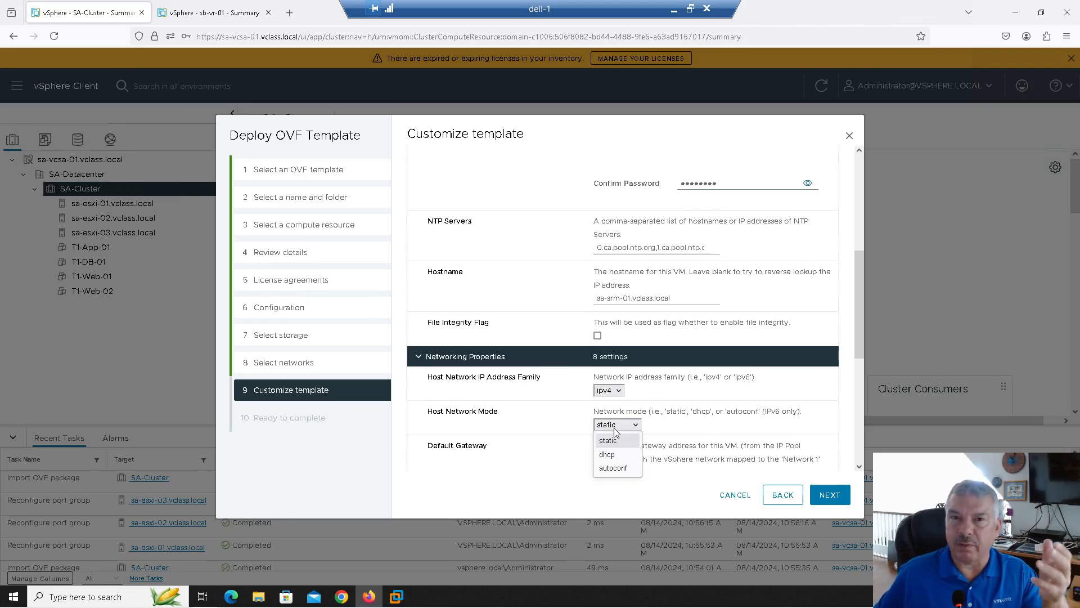
click(616, 393)
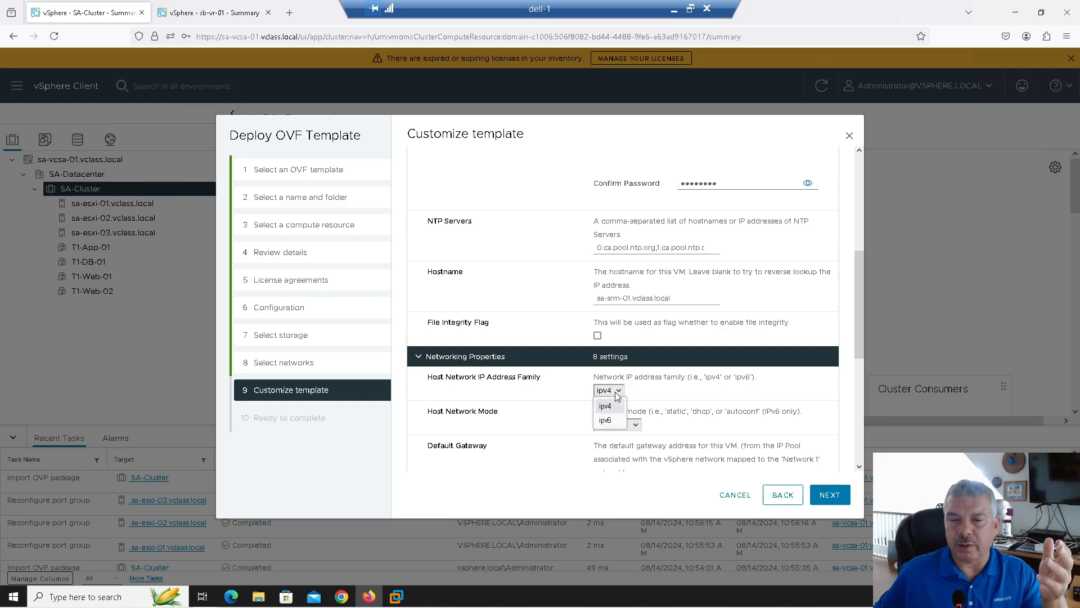
click(617, 394)
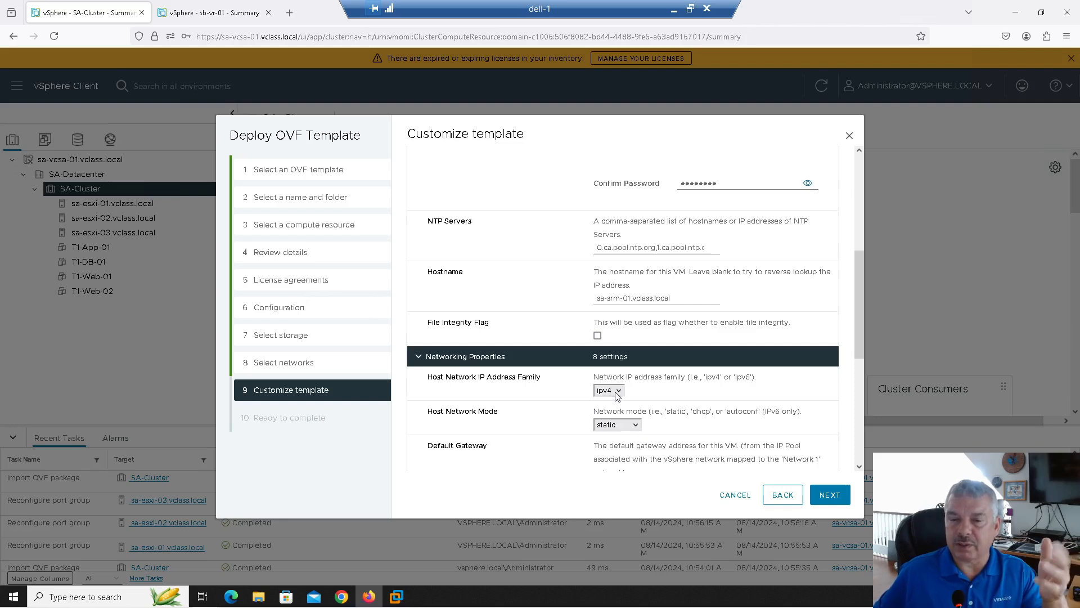
click(626, 426)
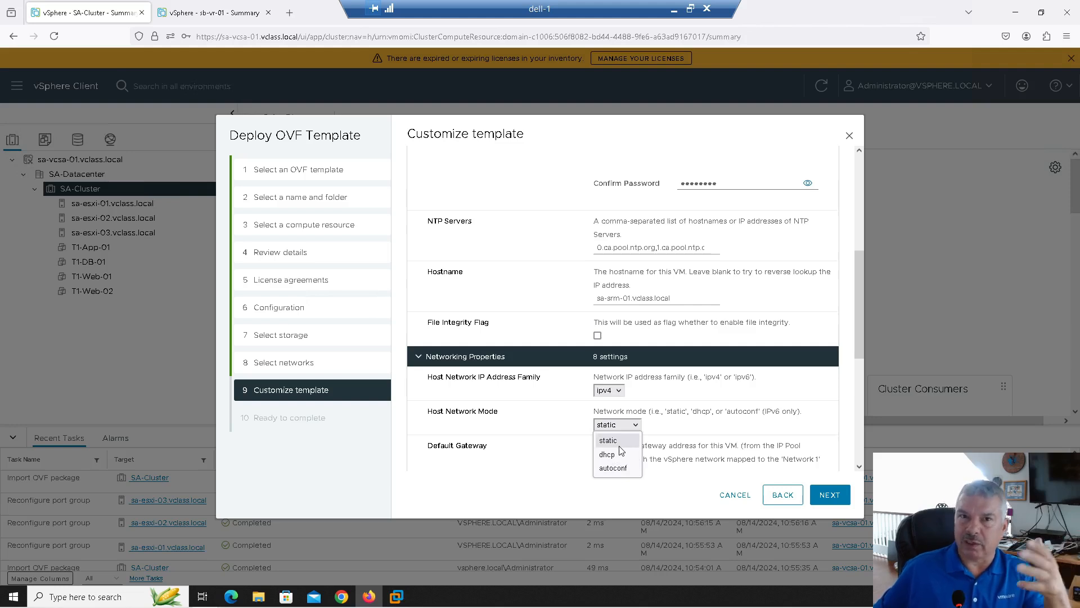
click(619, 446)
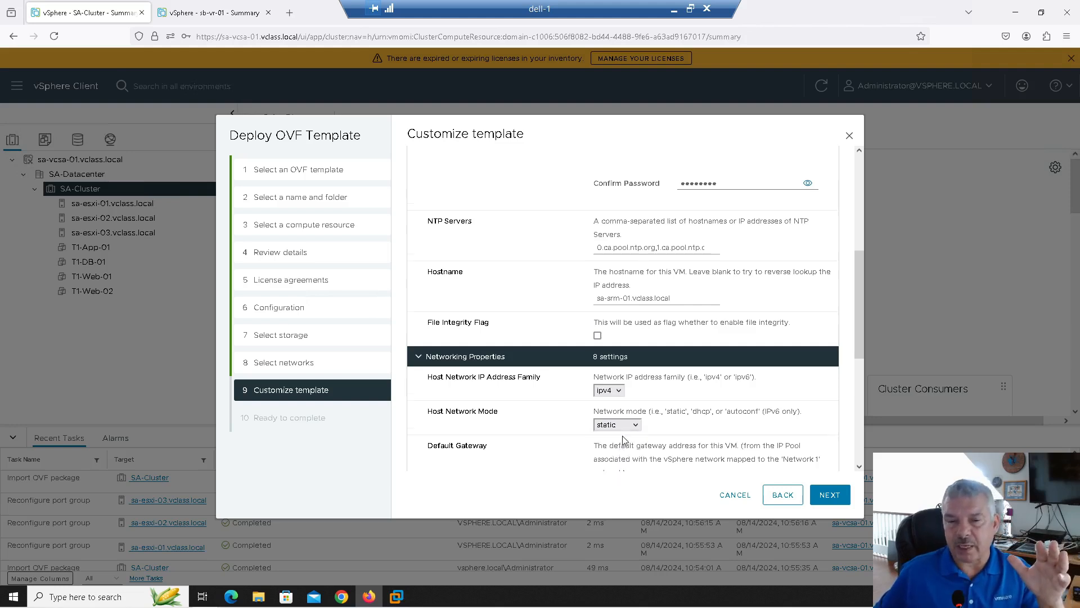
Set default gateway 172.20.10.10 and domain name vclass.local
scroll(624, 447, down, 2)
drag(641, 365, 560, 363)
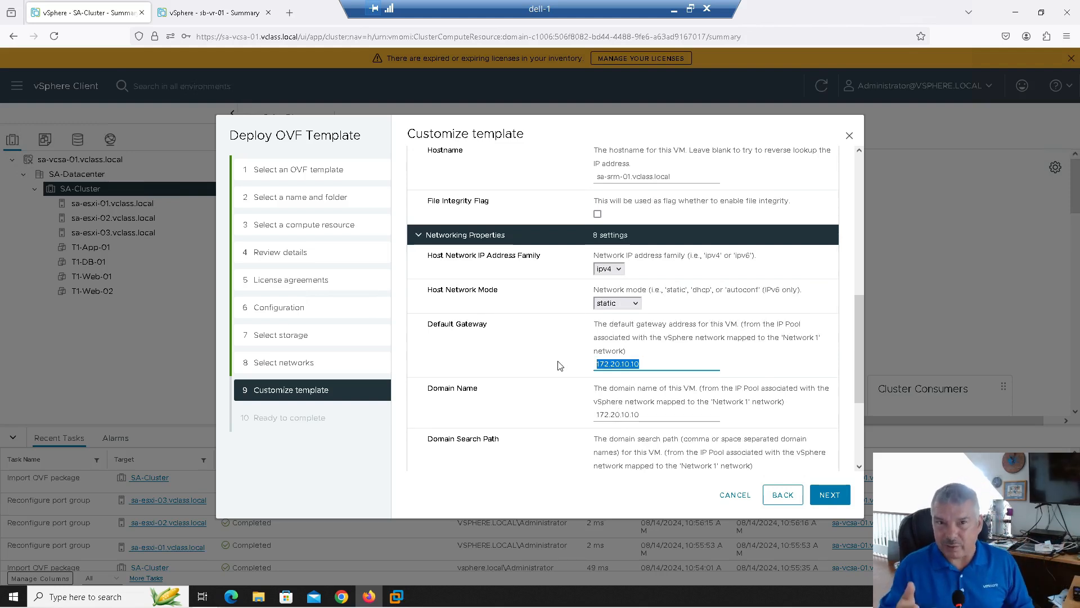
text(17)
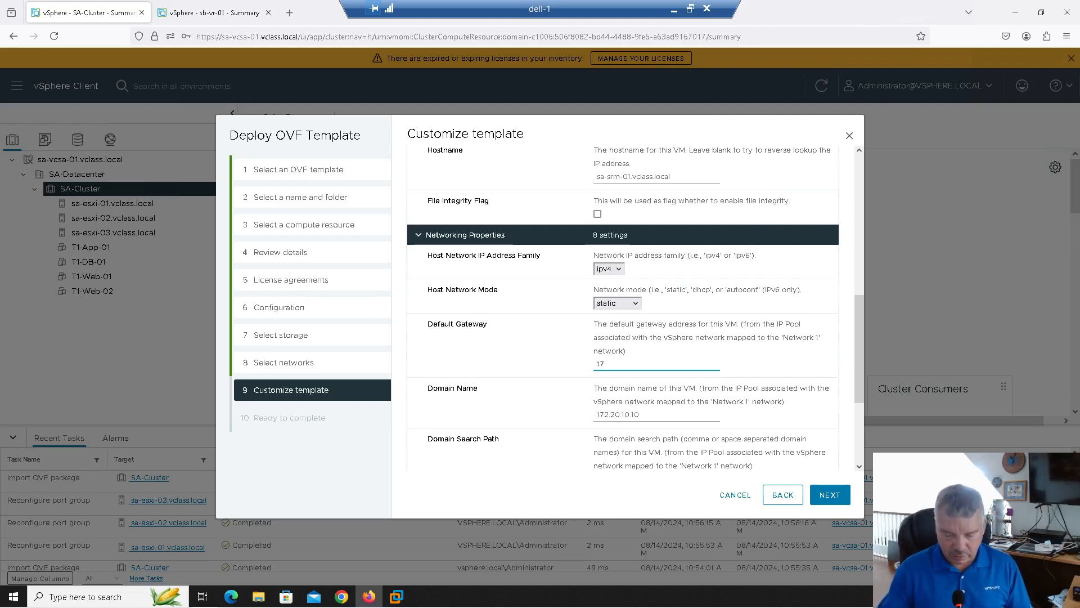
key(BackSpace)
text(172)
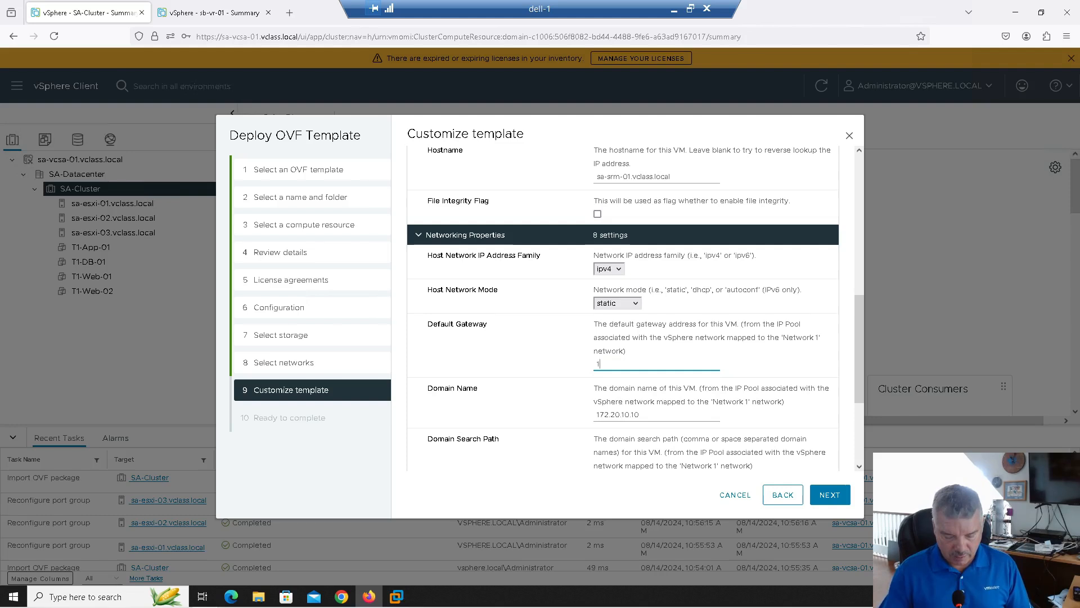
text(.20.101.0)
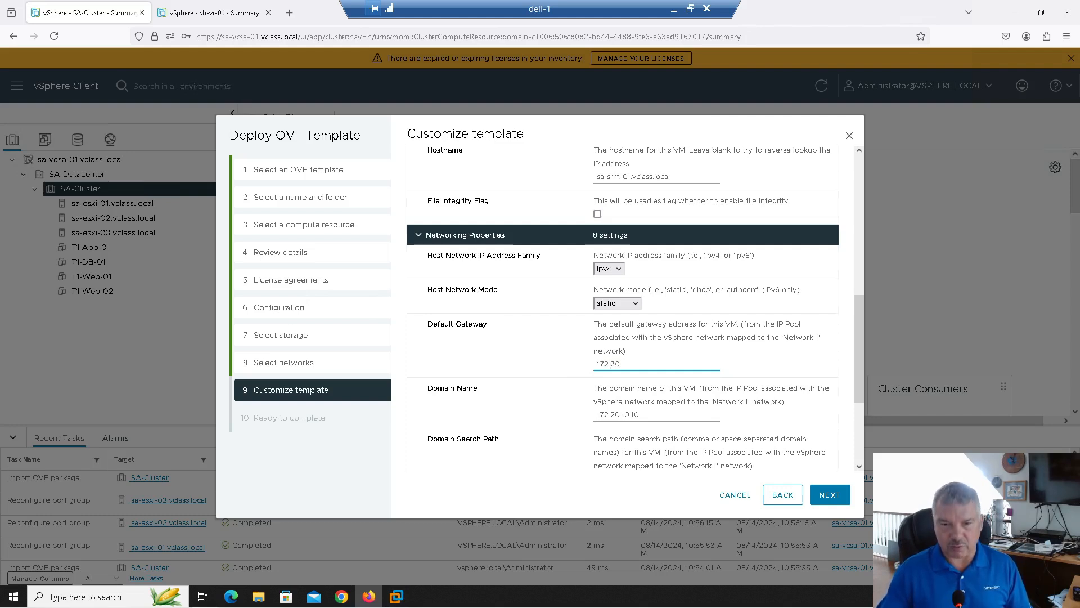
key(BackSpace)
key(BackSpace)
key(BackSpace)
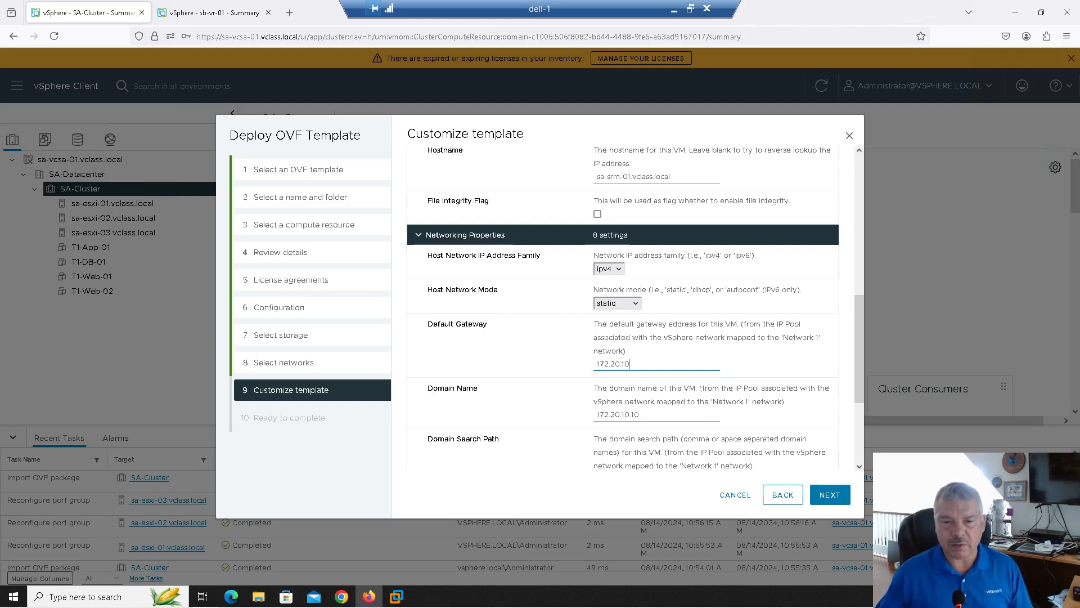
text(.10)
key(Tab)
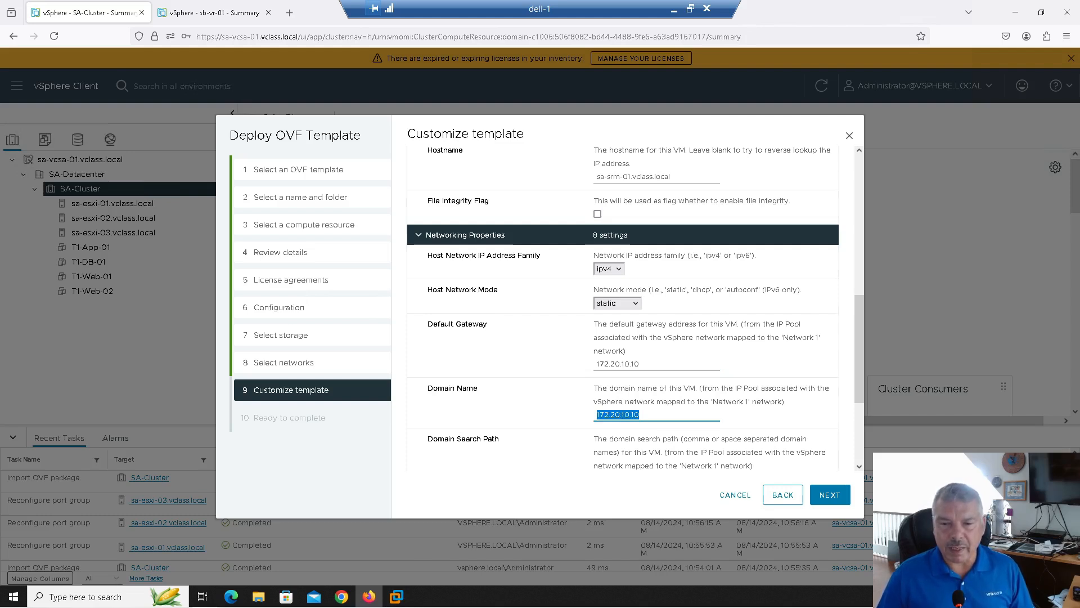
text(vclass.l)
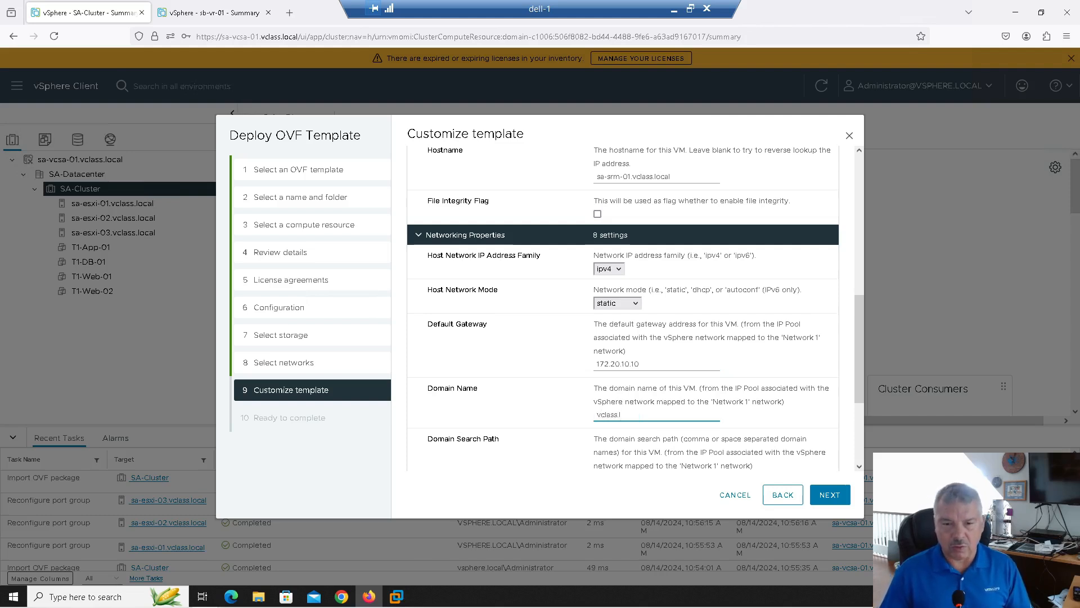
key(BackSpace)
key(BackSpace)
text(s.local)
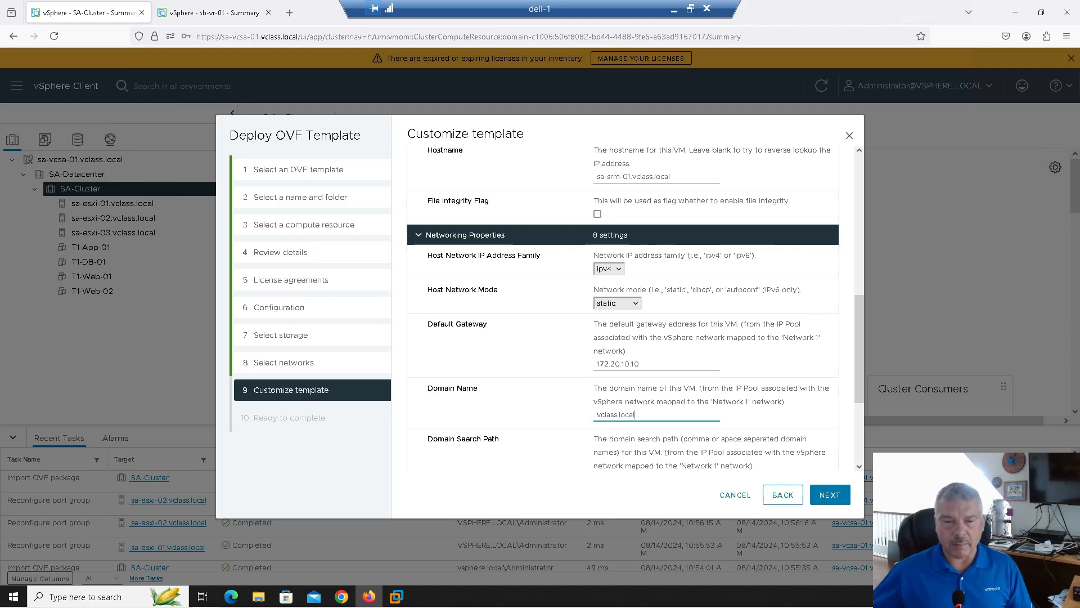
key(Tab)
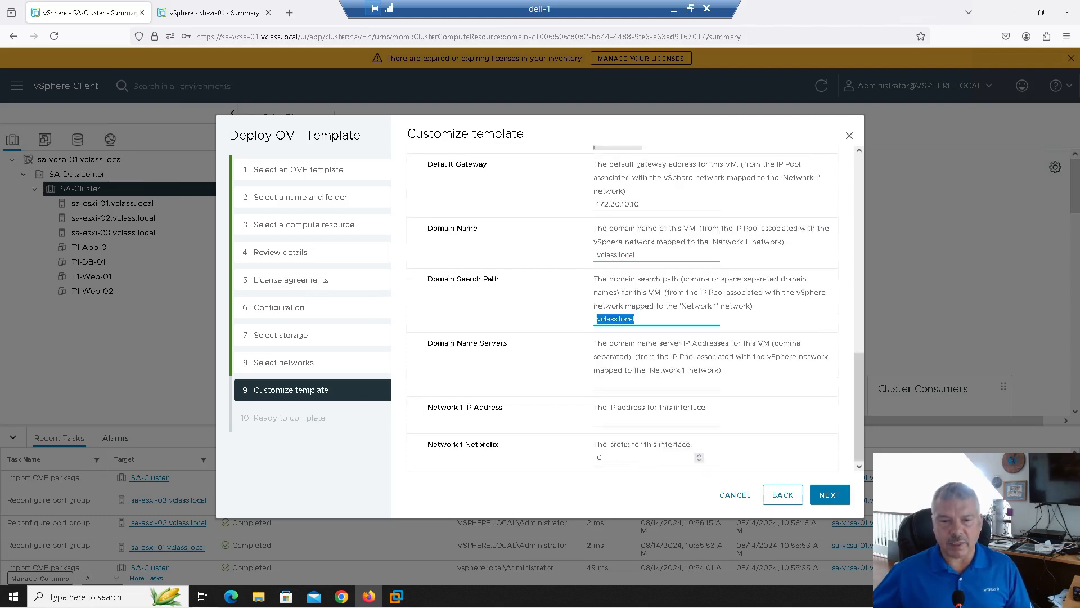
Set the Domain Search Path to vclass.local
click(600, 383)
text(vclass.local)
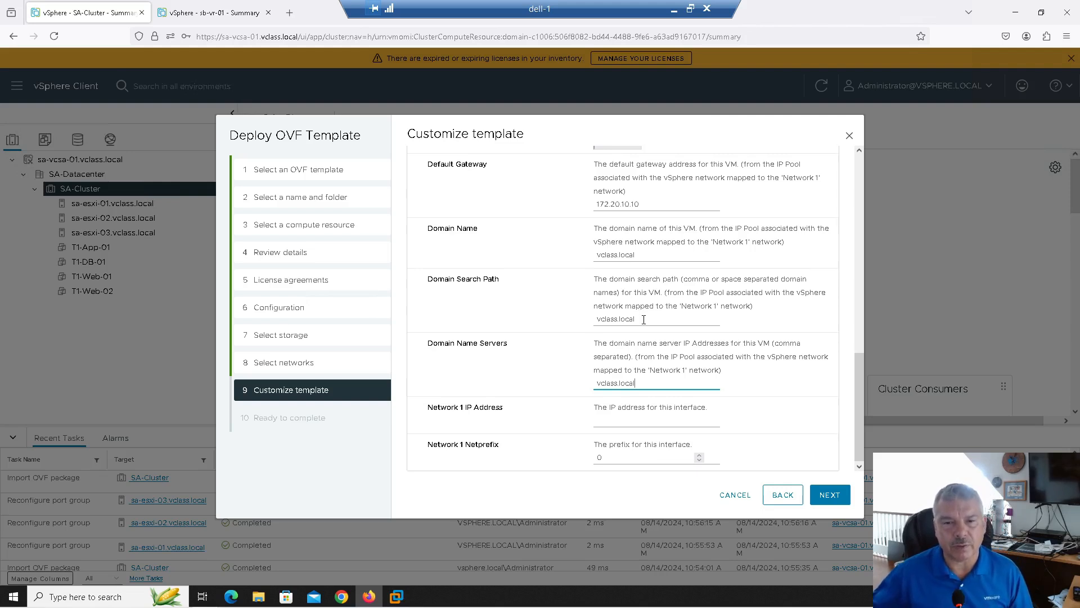
drag(641, 319, 489, 313)
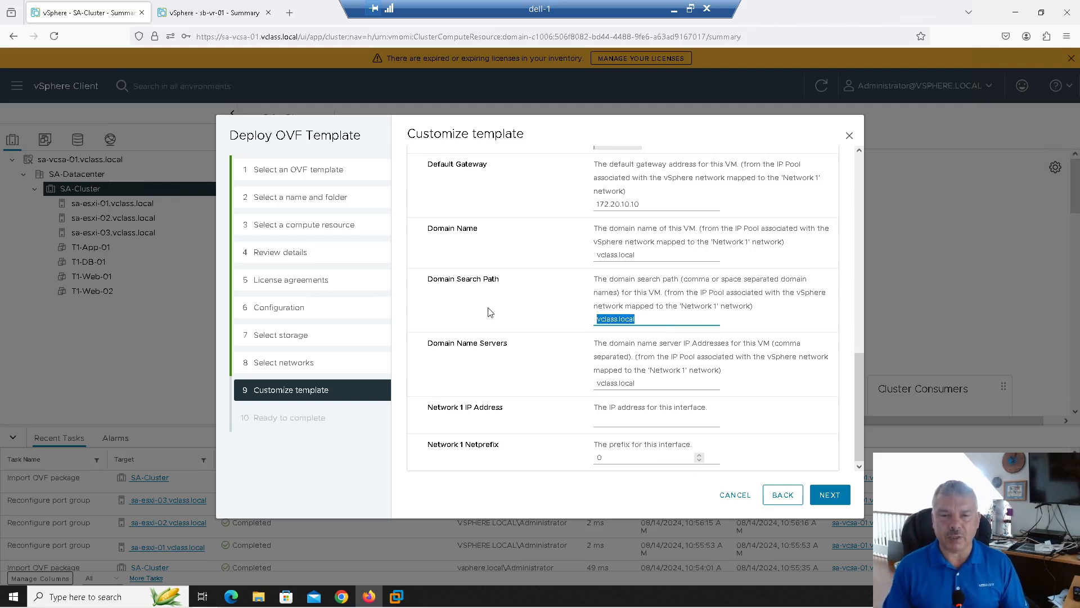
text(vcla)
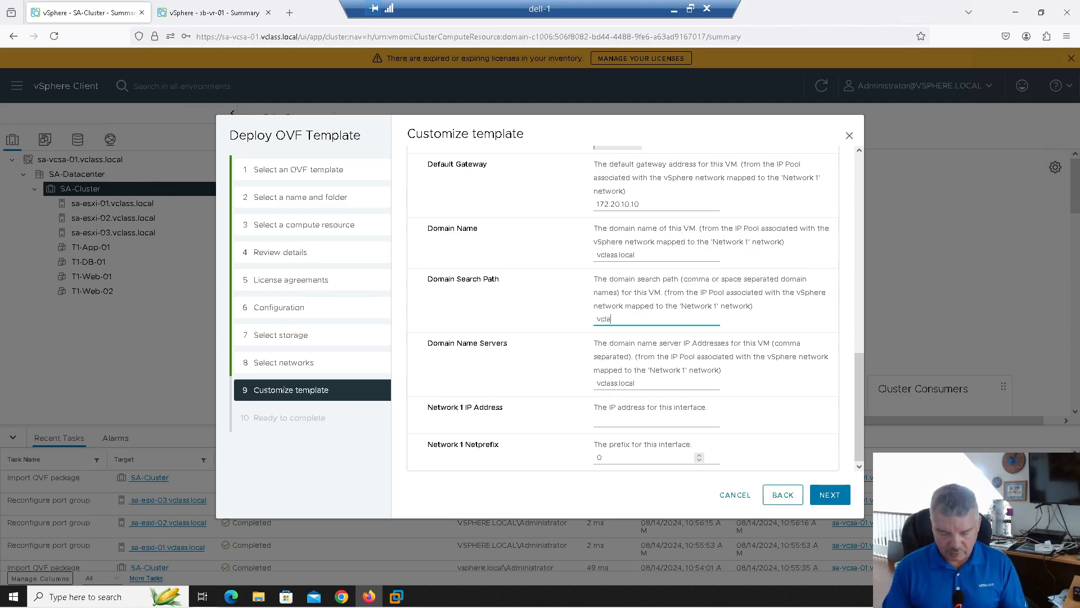
key(BackSpace)
key(BackSpace)
key(BackSpace)
key(BackSpace)
text(vclass.local)
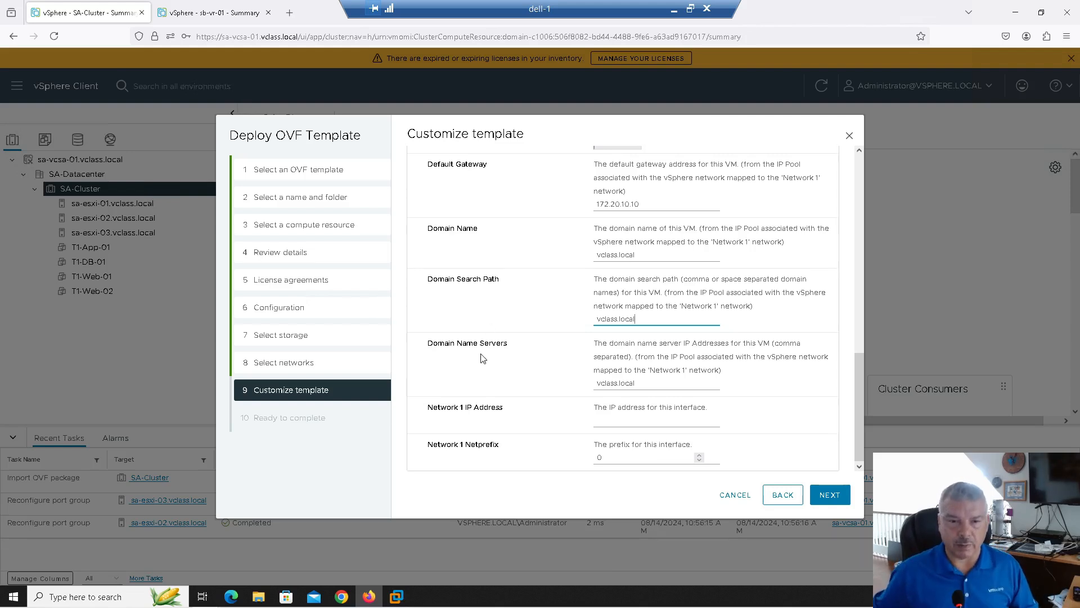
Set DNS server 172.20.10.10, Network 1 IP 172.20.10.20 and netprefix 24
drag(653, 386, 535, 372)
text(172.2)
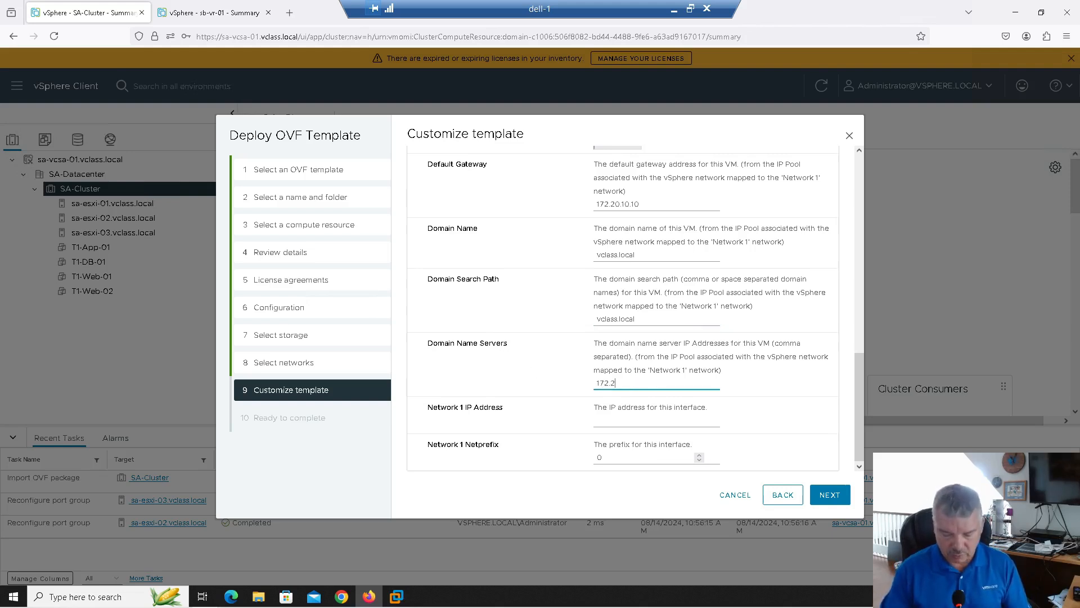
text(0.10.10)
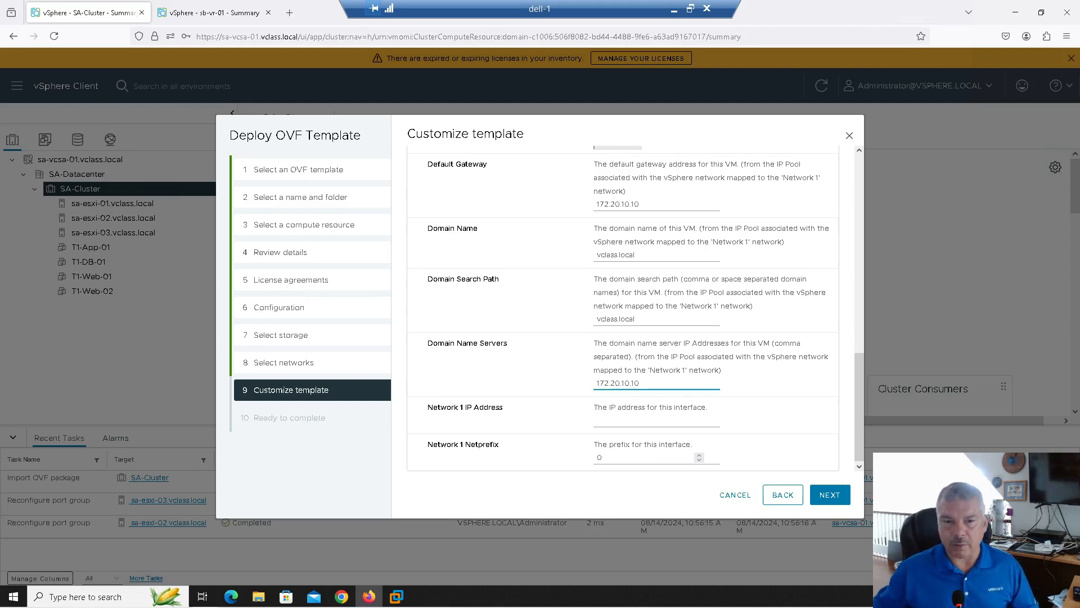
click(618, 420)
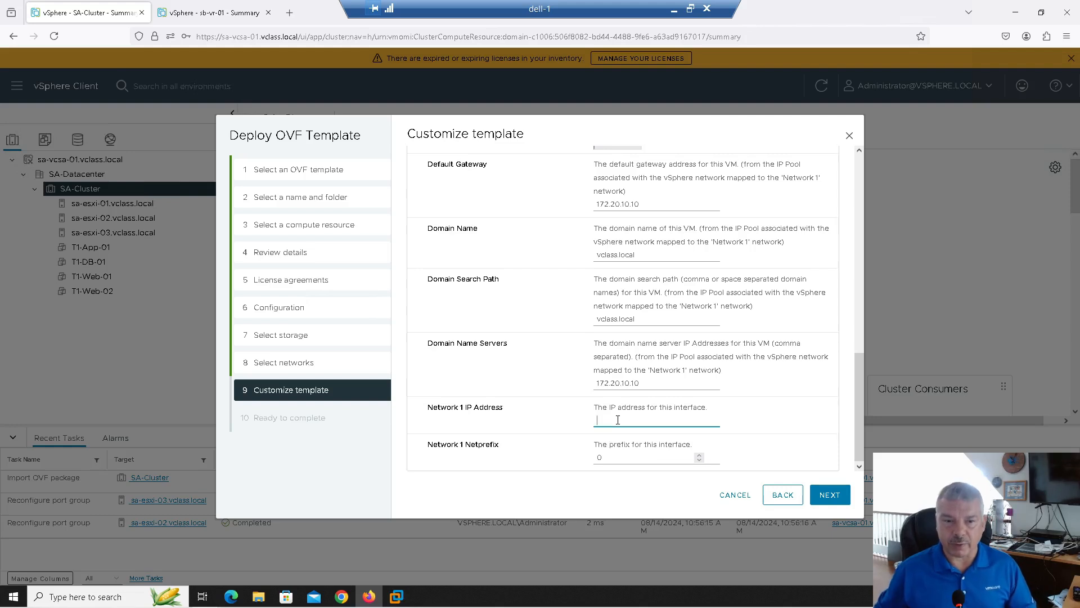
text(172.)
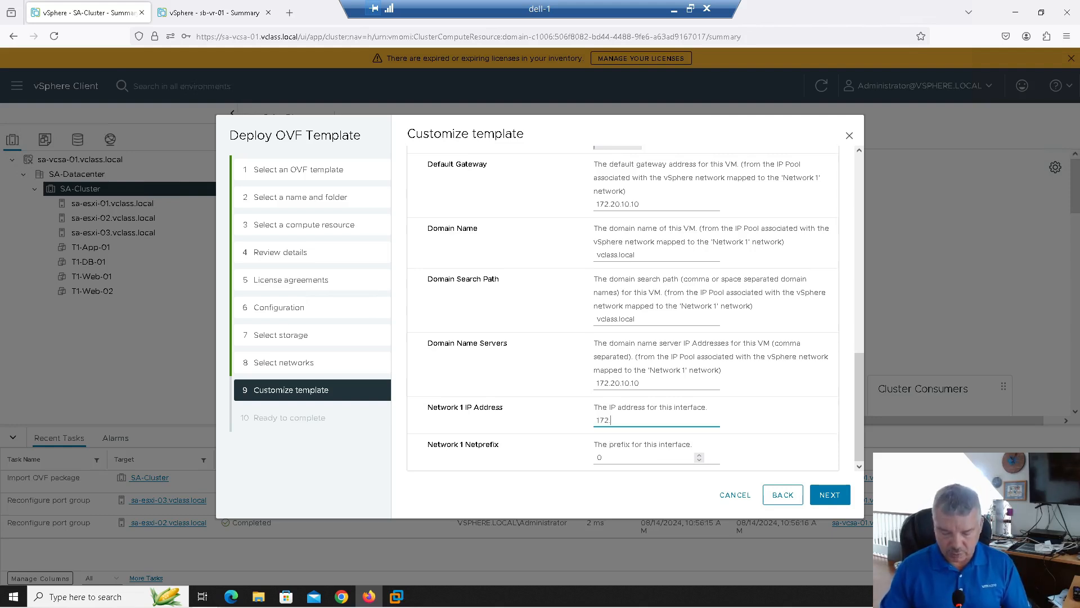
text(20.10.20)
key(Tab)
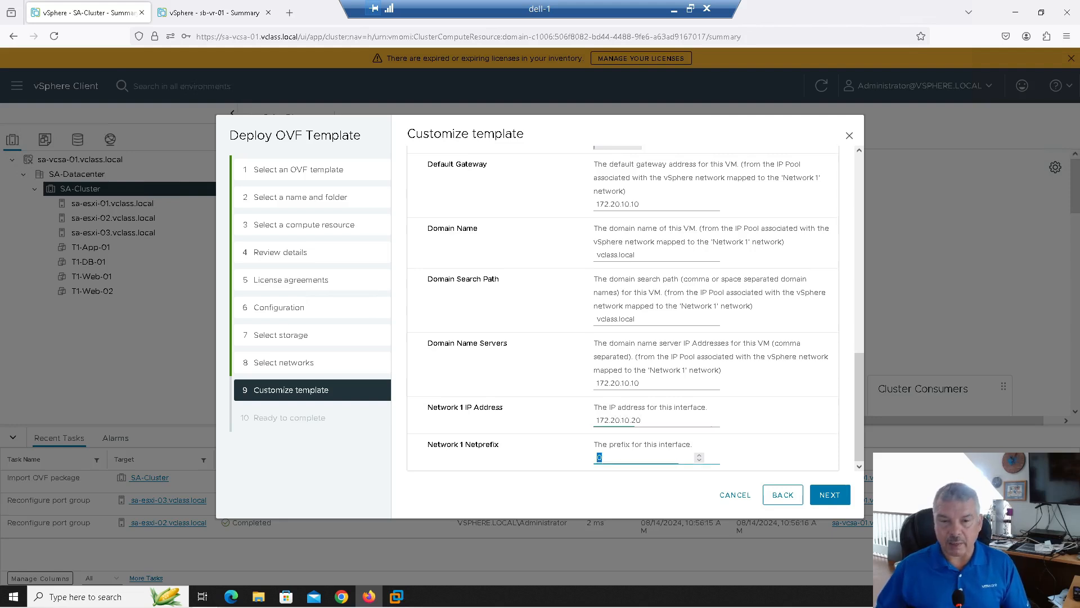
text(24)
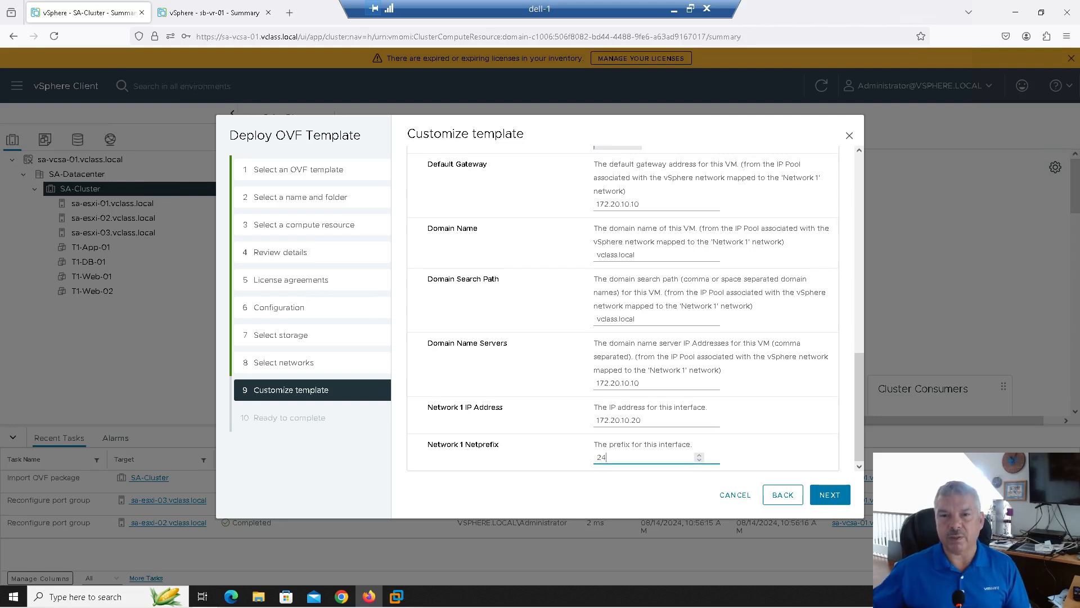
scroll(697, 348, up, 2)
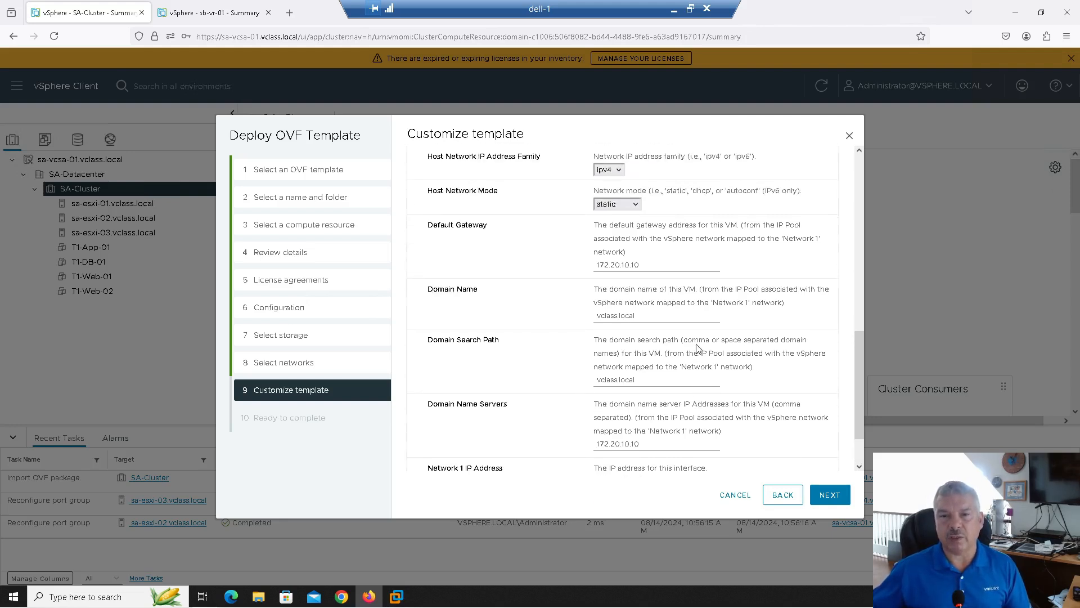
Review the Ready to complete summary and finish deploying sa-srm-01
click(830, 494)
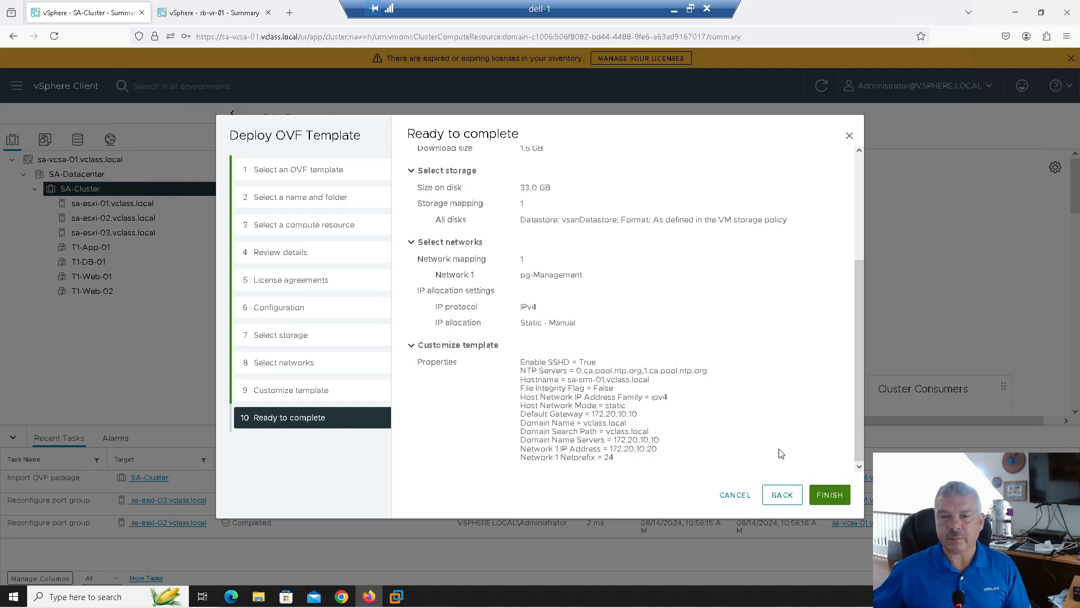
click(830, 494)
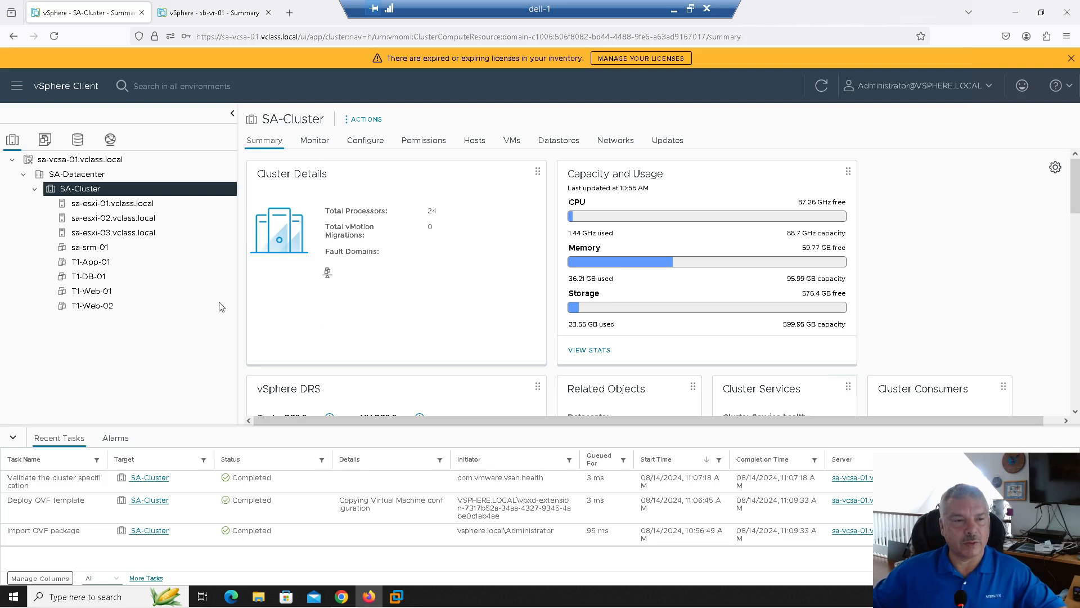
Select sa-srm-01, power it on, and launch its web console
click(83, 248)
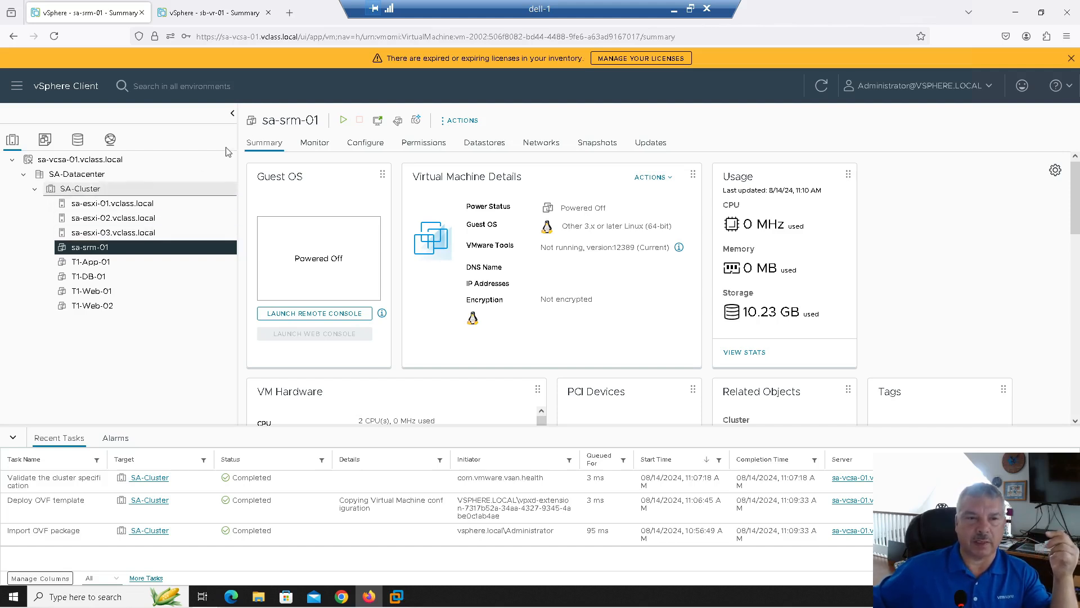
click(344, 121)
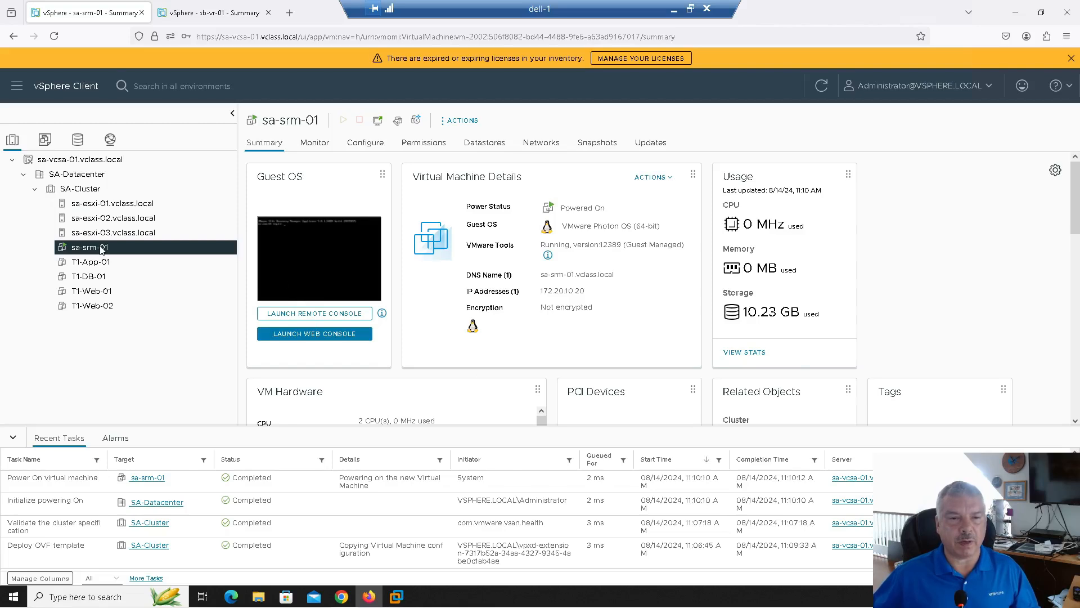
click(314, 334)
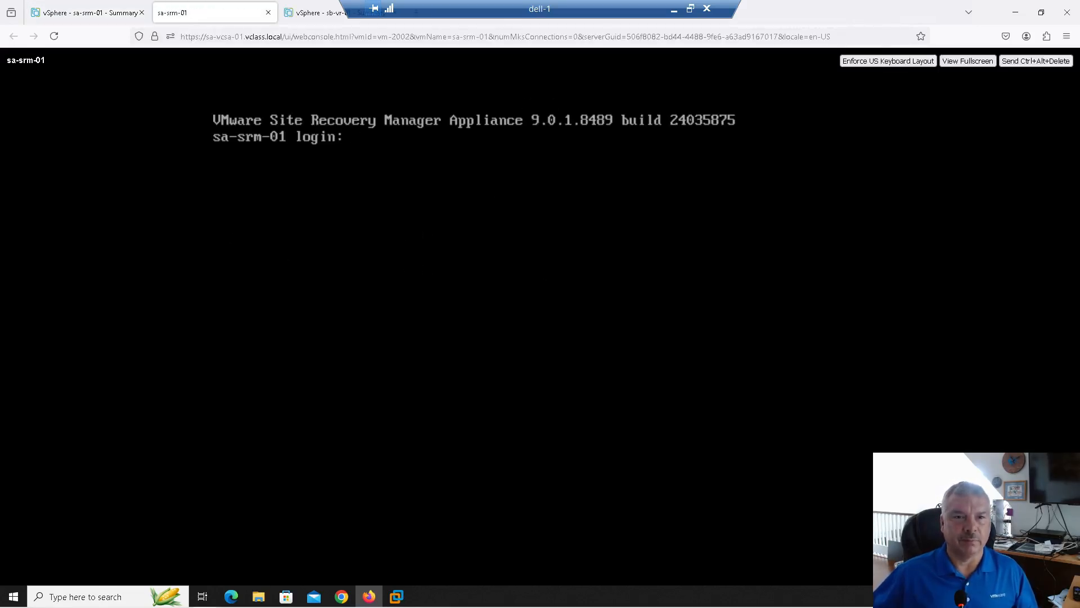
Close the sa-srm-01 web console tab in the browser
right_click(329, 22)
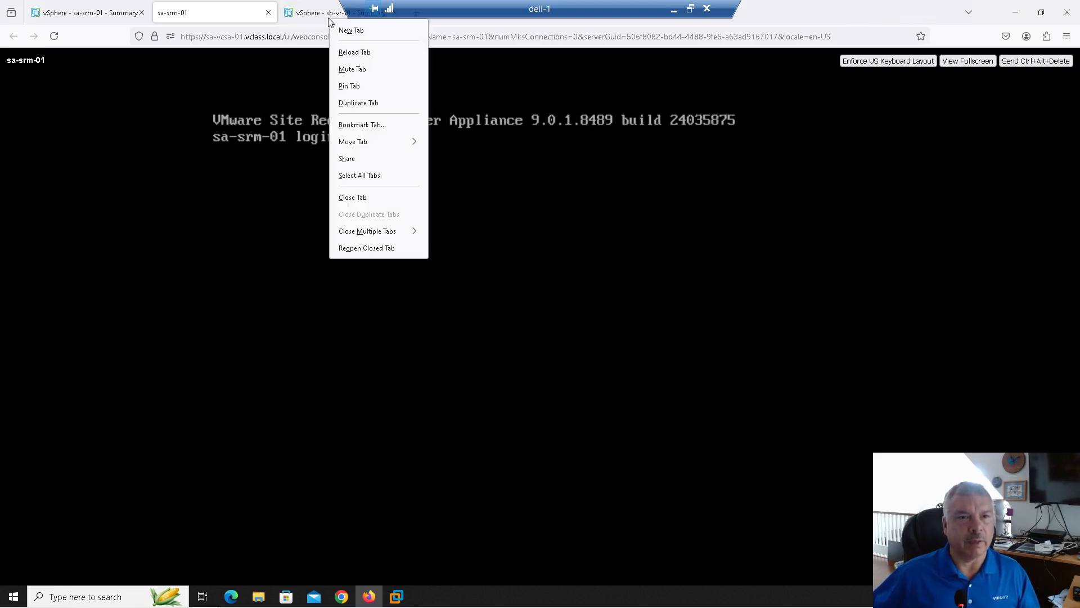
click(268, 13)
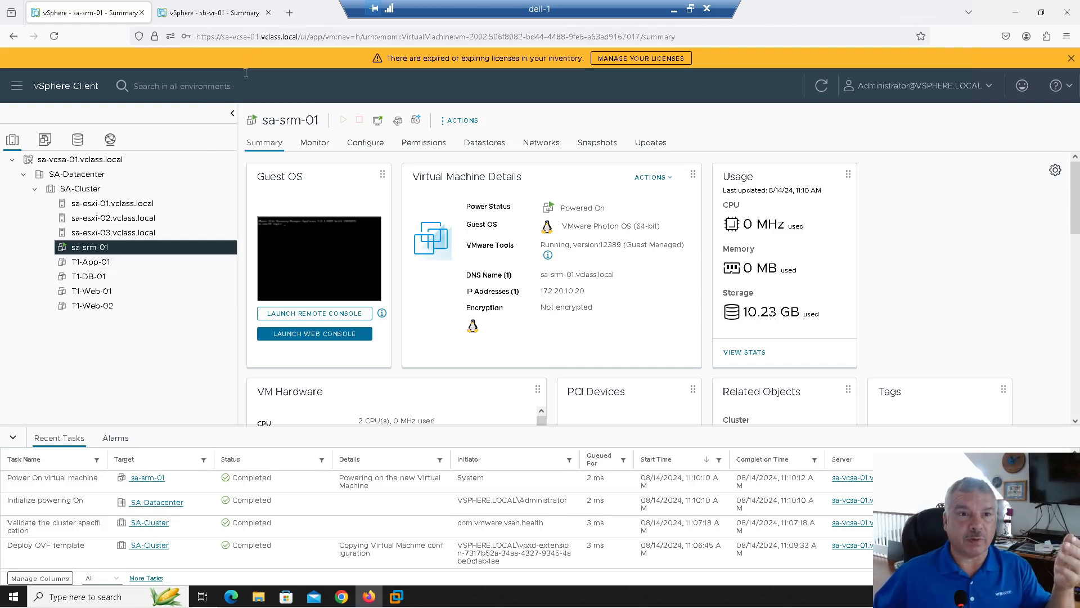
click(289, 12)
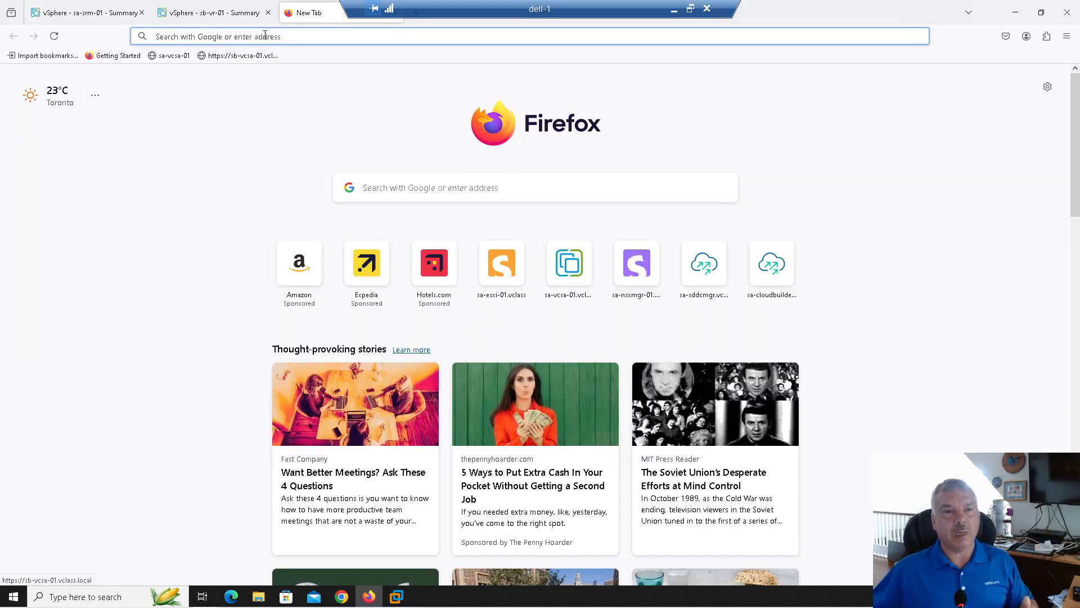
click(265, 36)
text(ttp)
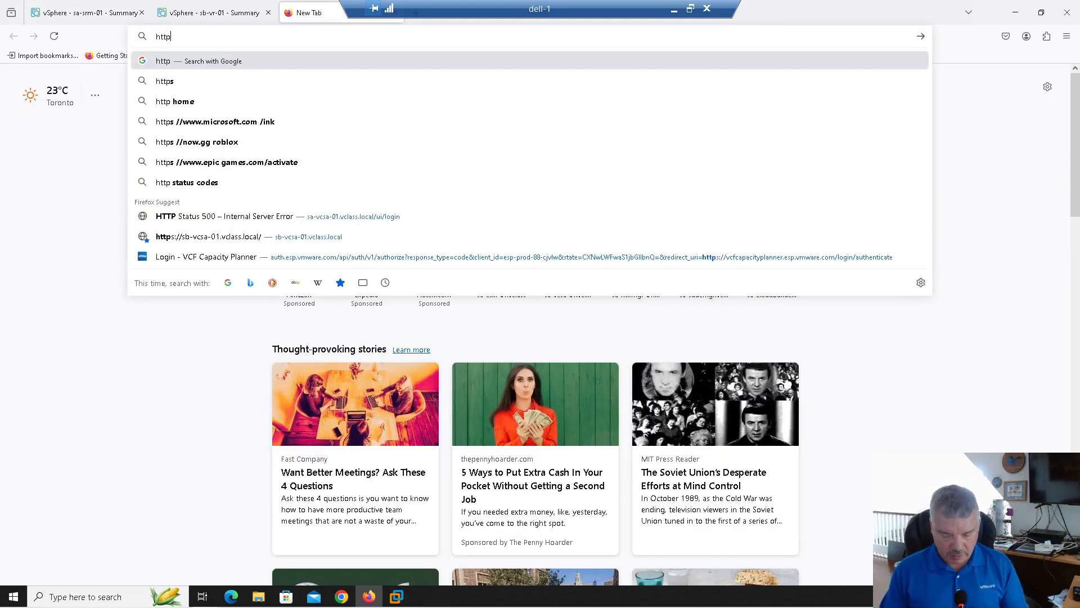
text(s://sa-srm-)
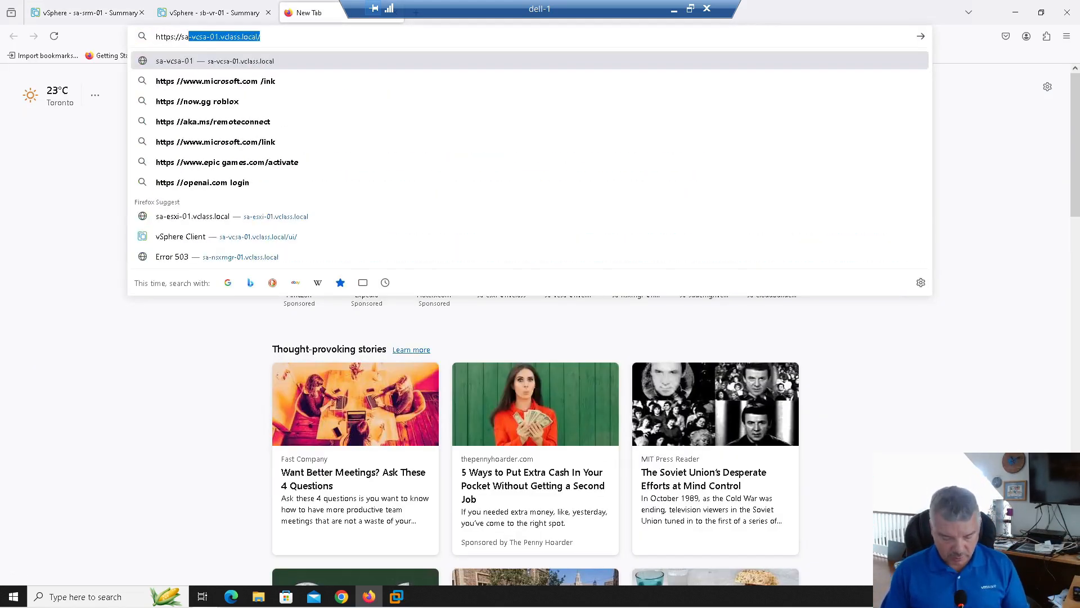
text(01.vclass.)
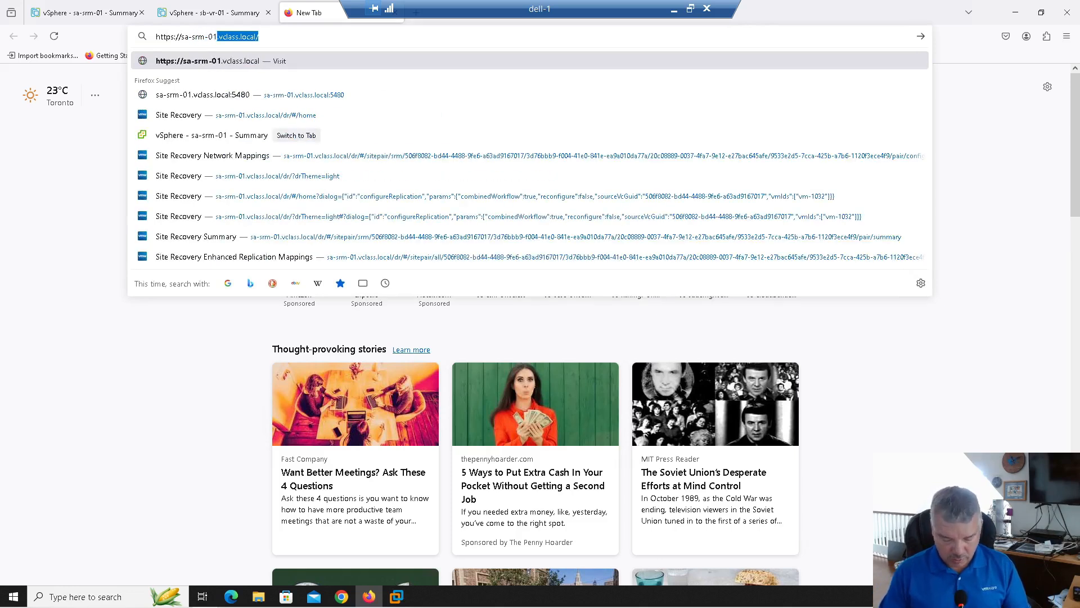
text(local)
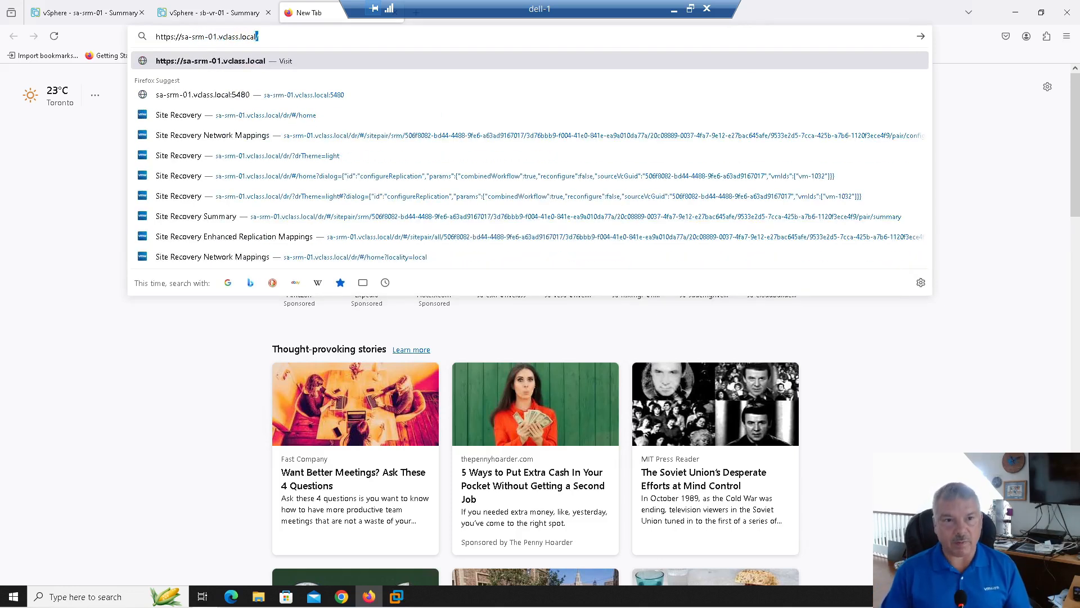
text(:5480)
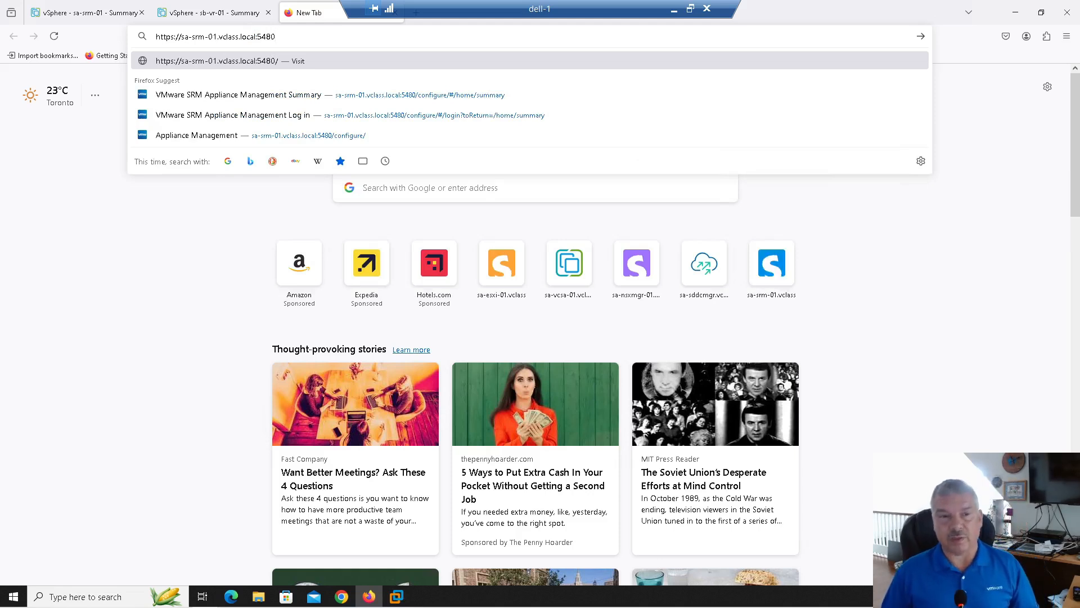
key(Return)
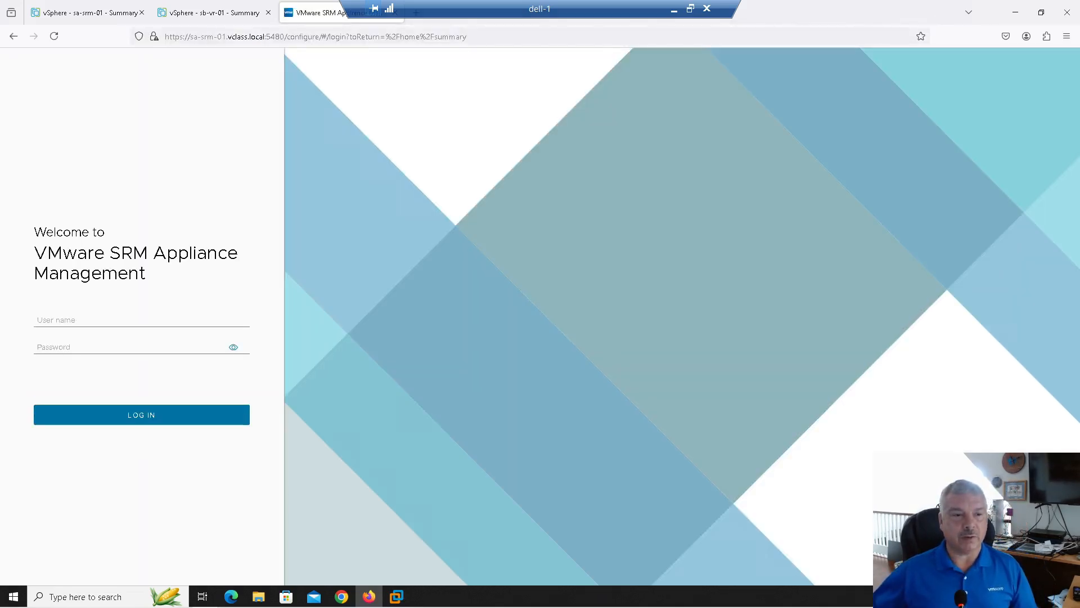
drag(47, 255, 178, 254)
Log in as admin with the appliance password and decline Firefox's password save
click(107, 281)
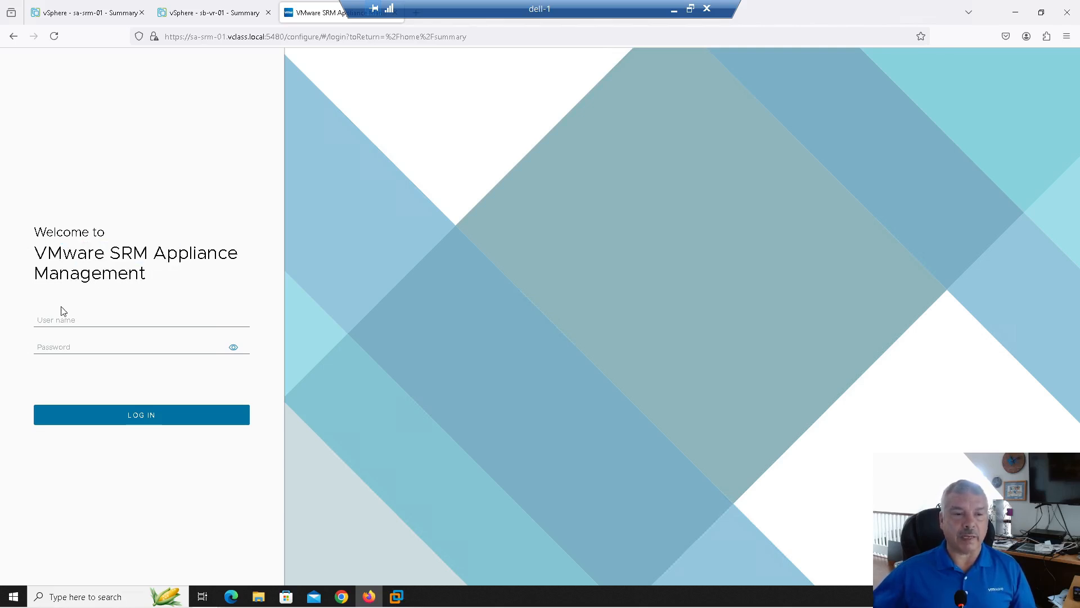
click(61, 320)
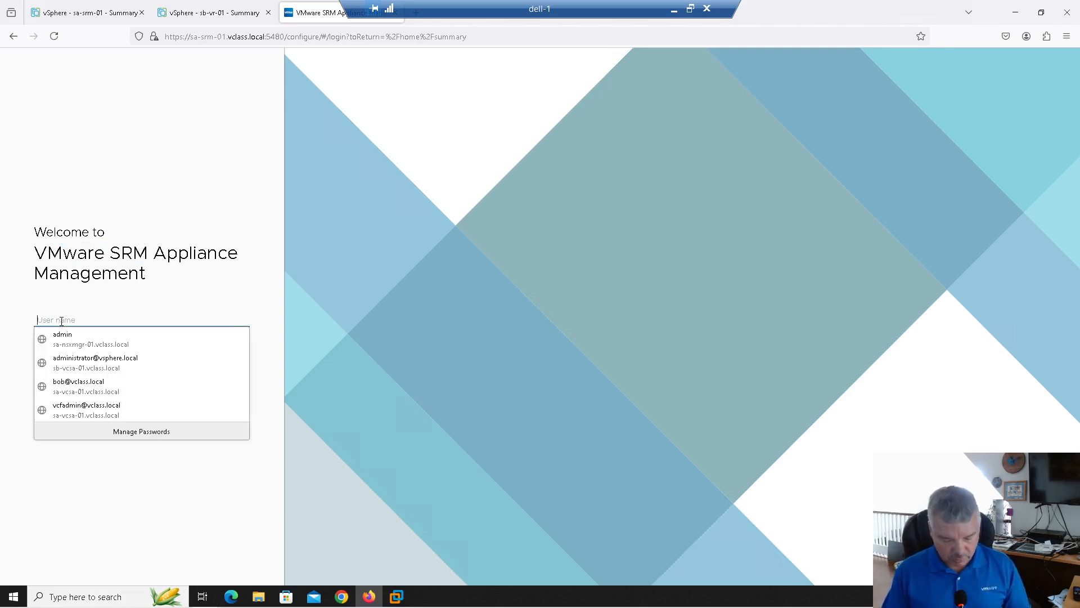
text(admin)
key(Tab)
text(VMware1!)
key(Return)
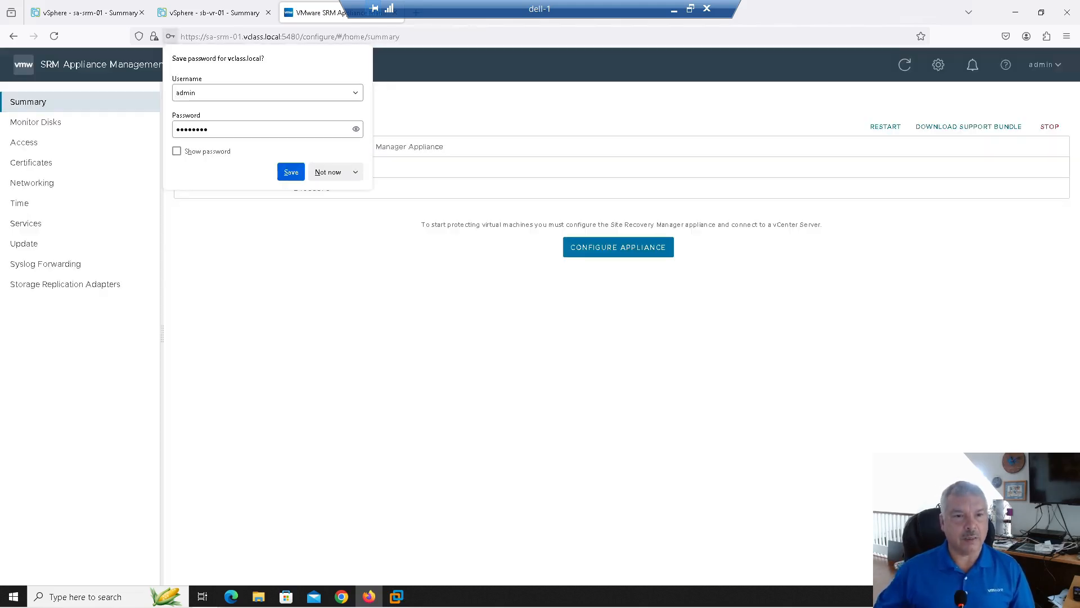
click(325, 172)
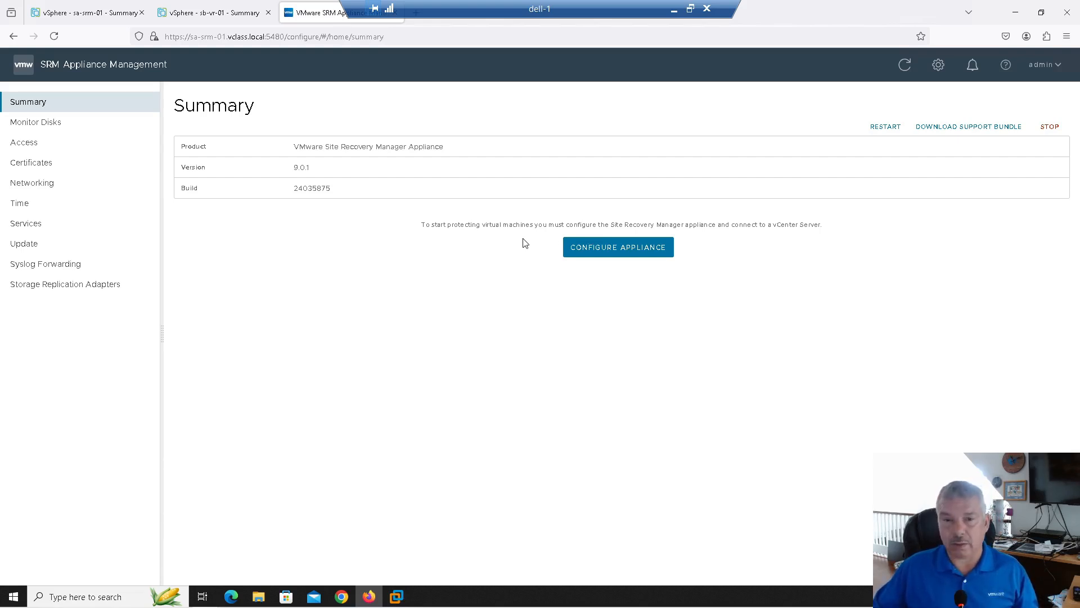
Configure SRM against PSC sa-vcsa-01.vclass.local with the vsphere.local administrator credentials, accepting its certificate
click(607, 247)
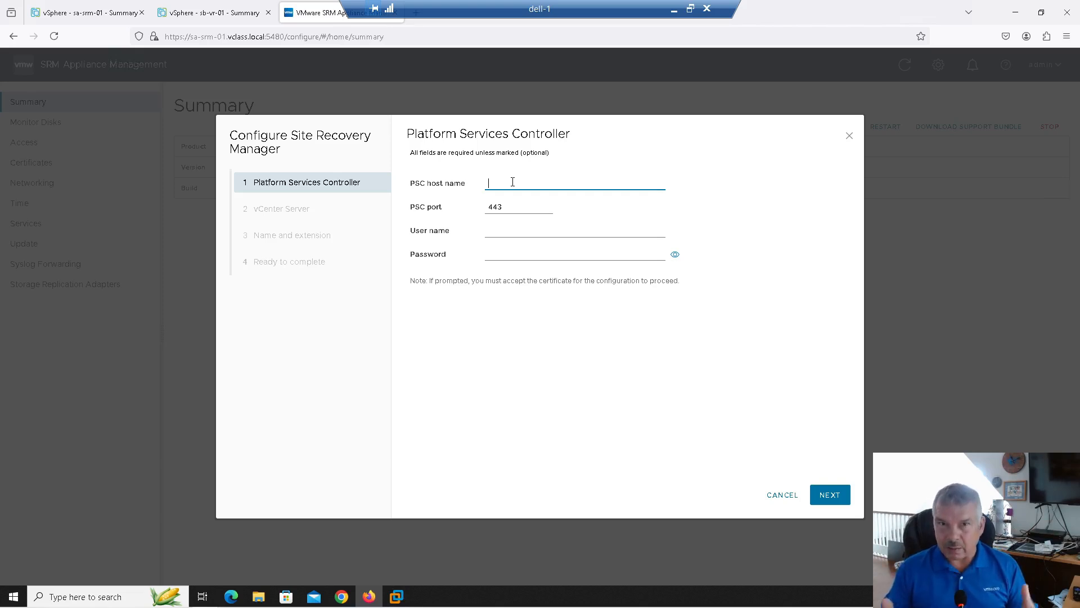
text(sa-vcsa-01.vclass.local)
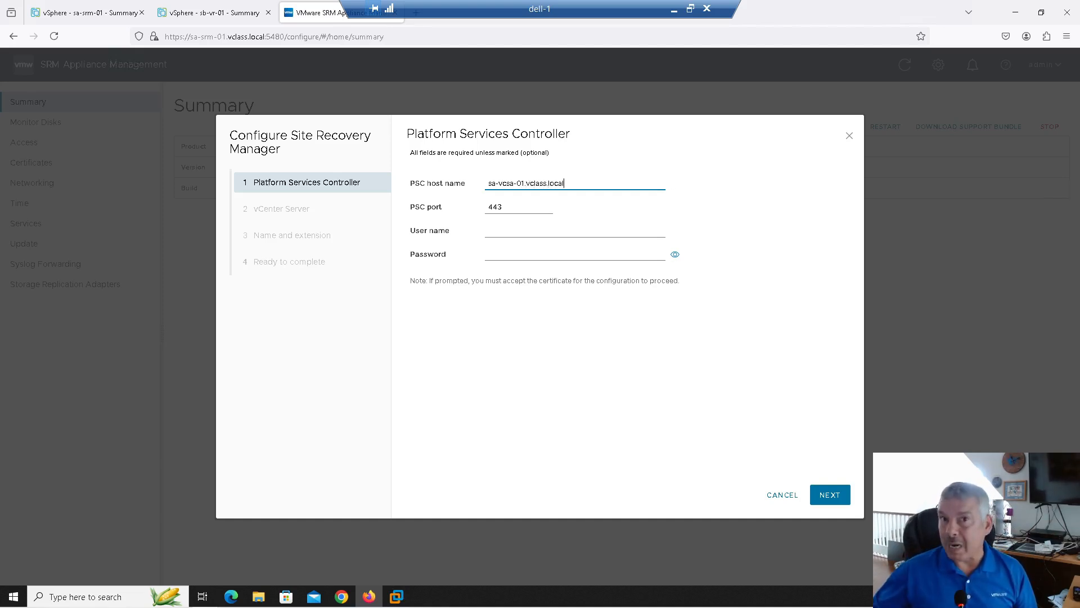
click(512, 235)
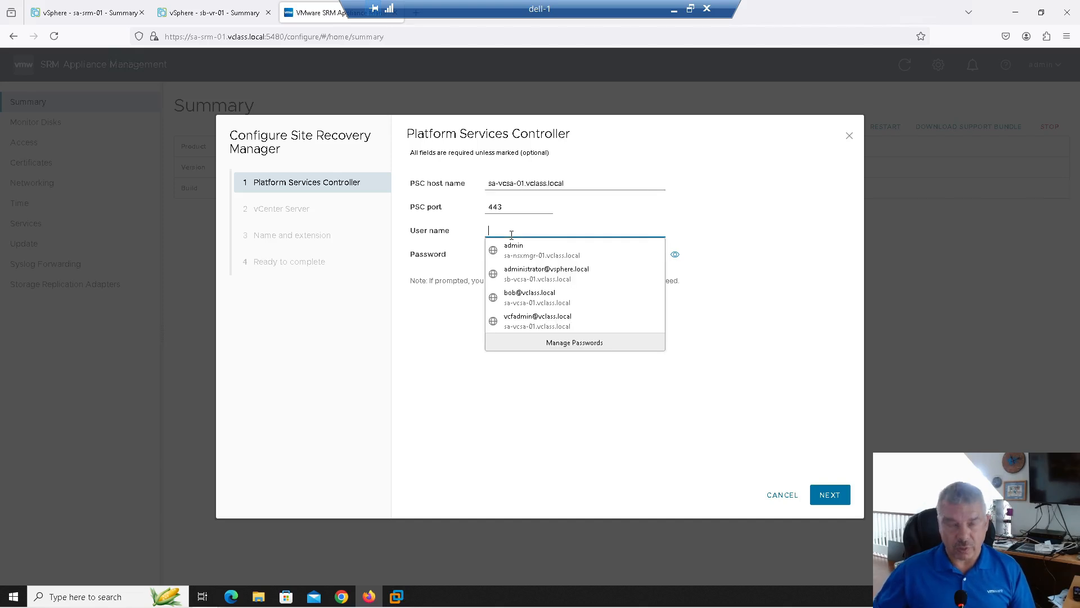
text(administra)
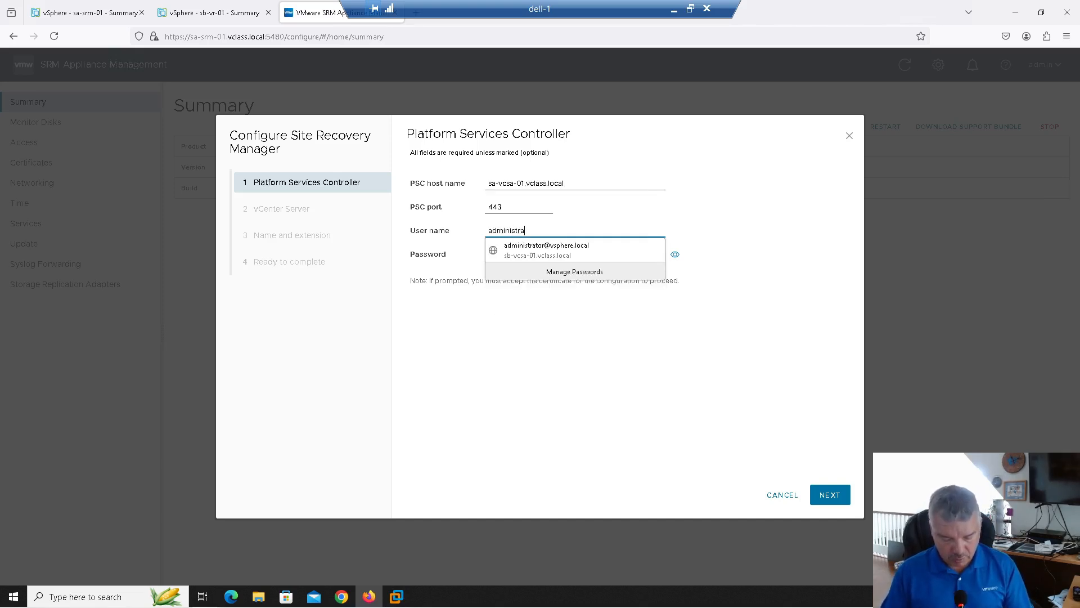
text(tor@vsphere.local)
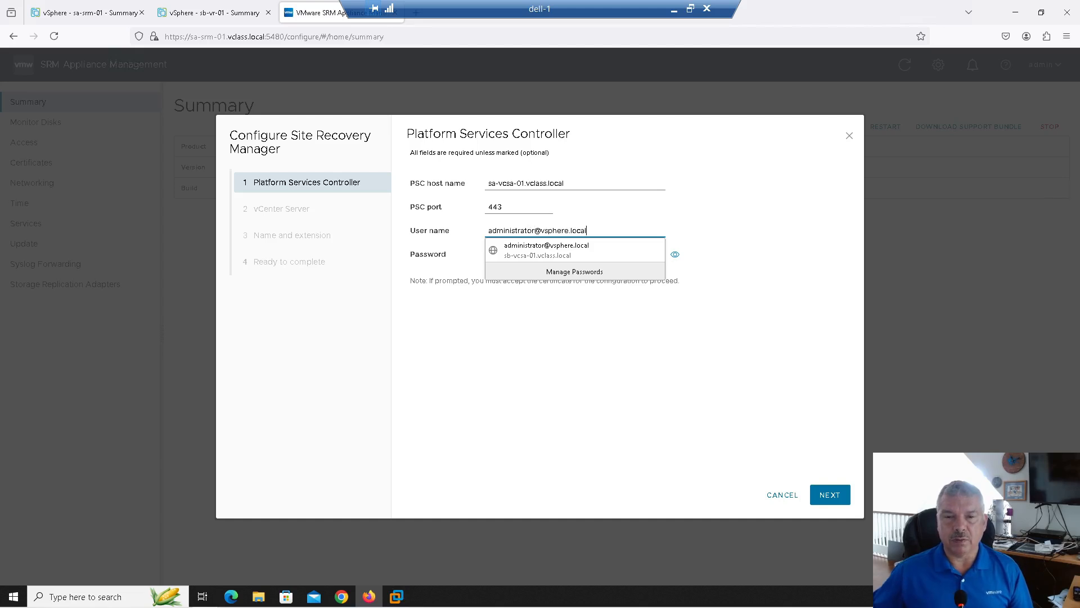
key(Tab)
text(VMware1)
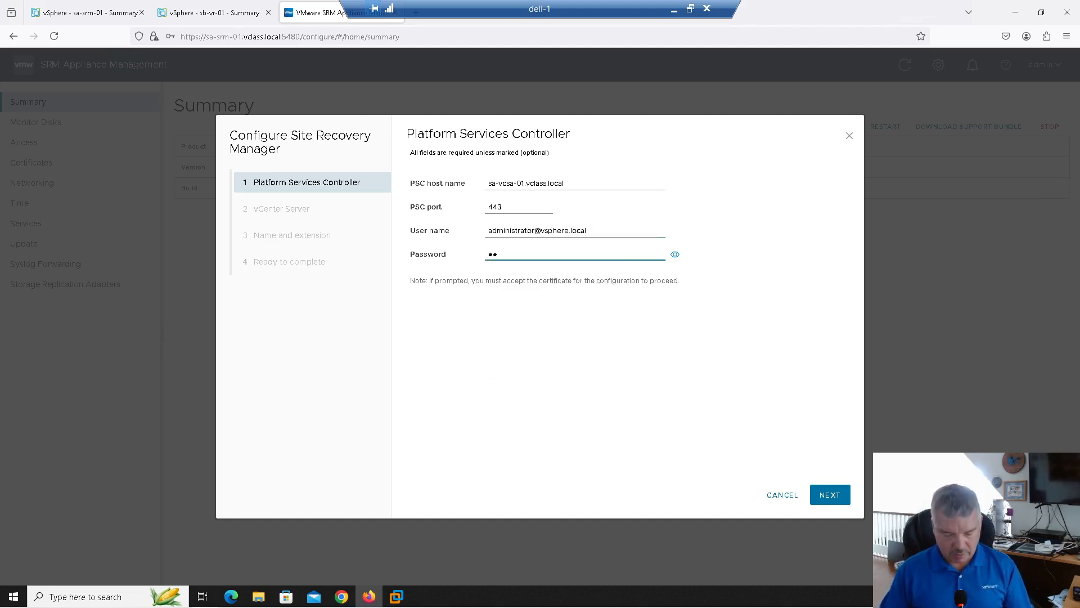
text(!)
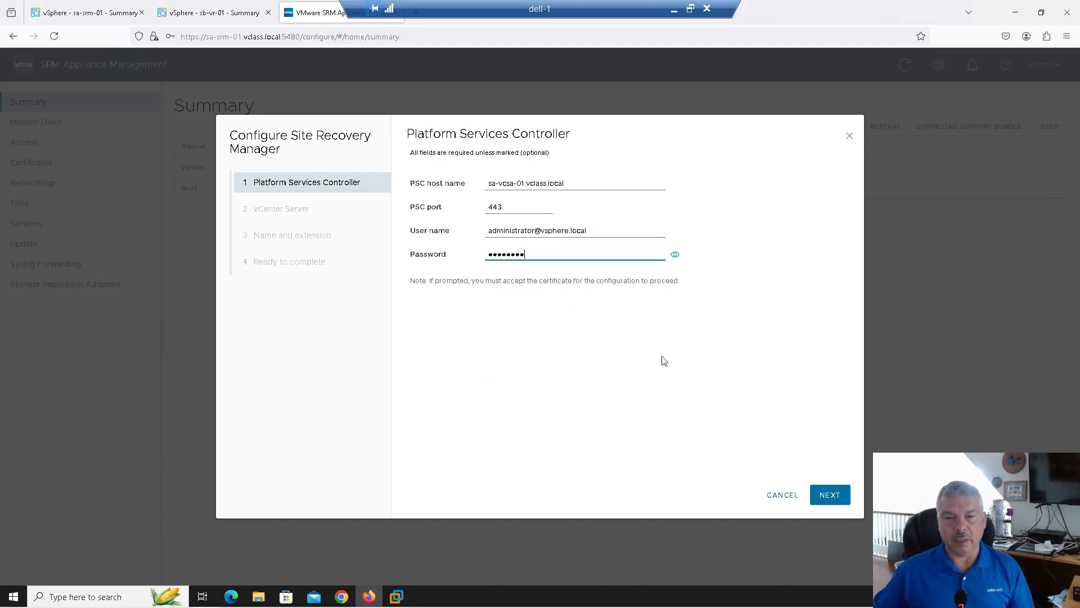
click(822, 495)
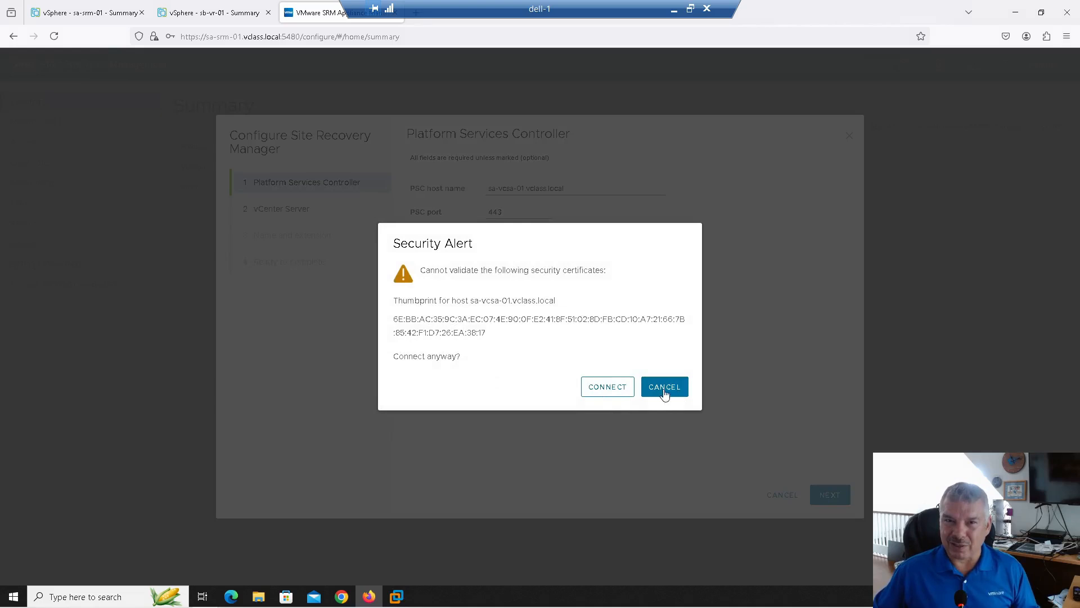
click(600, 387)
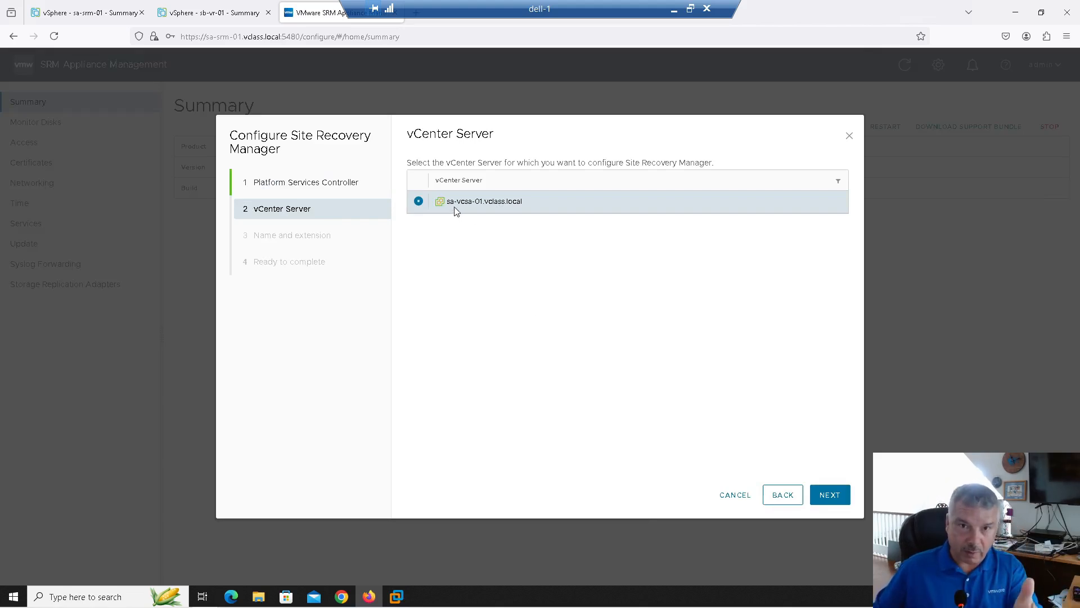
Use sa-vcsa-01.vclass.local as vCenter, accept its certificate, and name the site Site-A
click(827, 493)
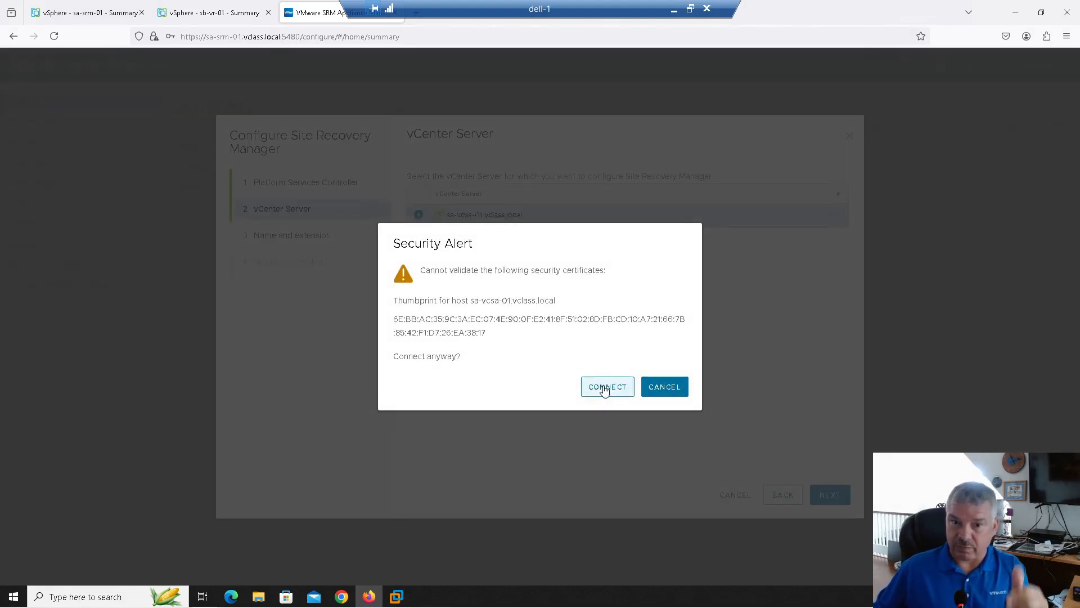
click(604, 390)
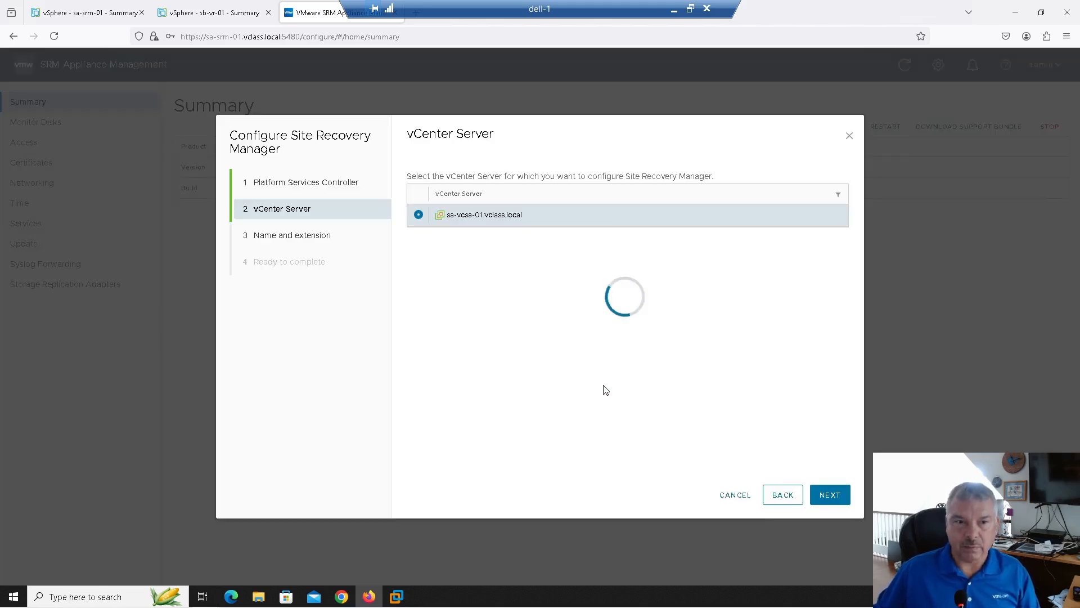
click(544, 207)
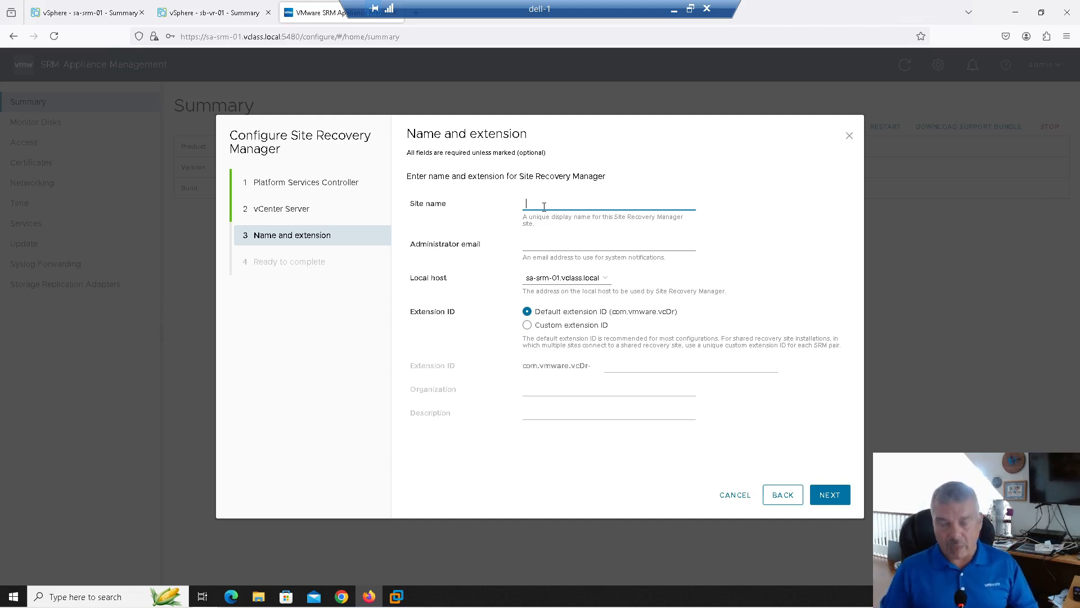
text(Site-A)
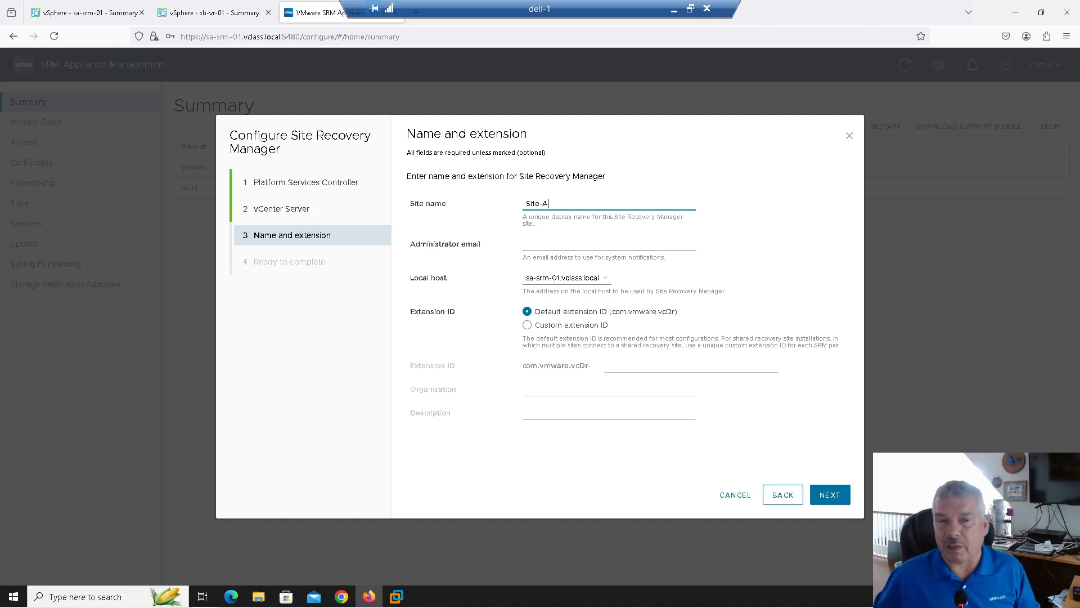
Fill in the administrator e-mail address, correcting a typo
click(544, 242)
text(admin2)
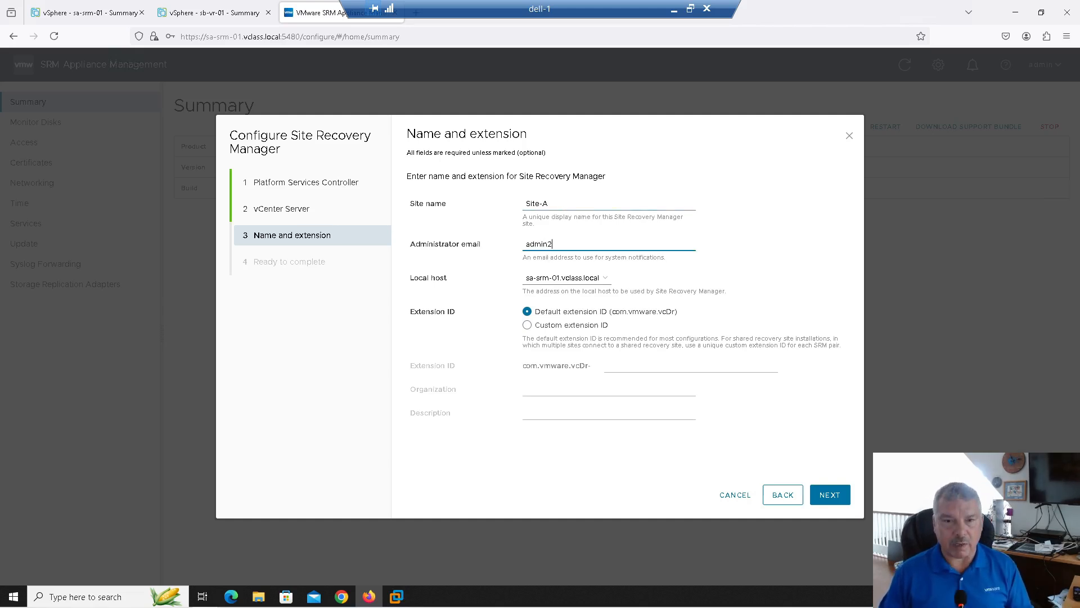
key(BackSpace)
text(@abc.com)
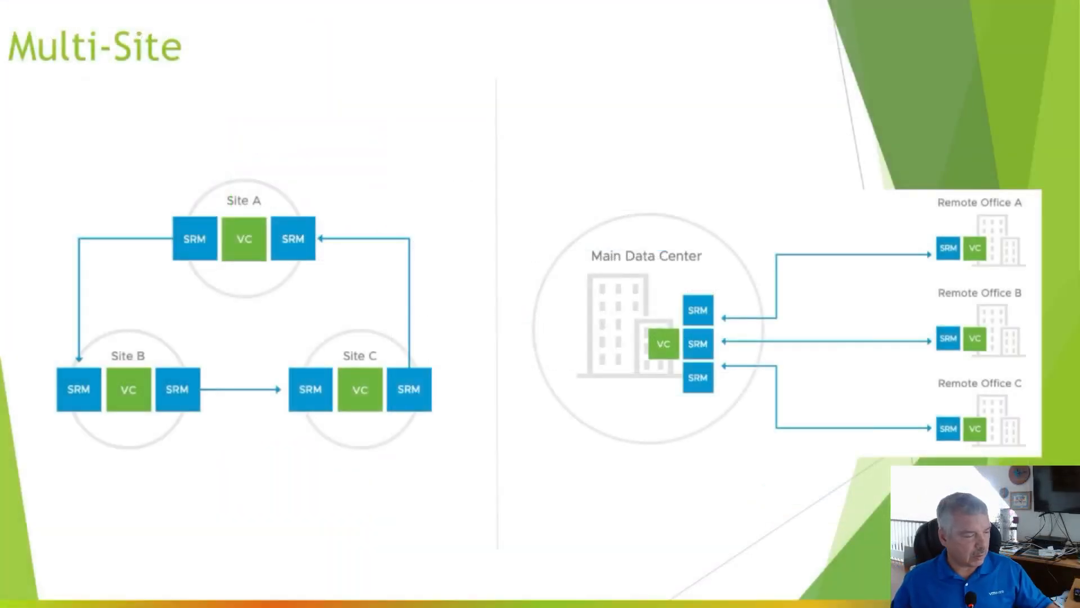
Draw red arrows and circles around the Main Data Center, Remote Office and Site A SRM boxes, plus an arc to Site C
drag(586, 138, 658, 206)
drag(665, 136, 660, 202)
mouse_move(671, 283)
mouse_down()
mouse_move(742, 422)
mouse_move(683, 276)
mouse_up()
mouse_move(900, 201)
mouse_down()
mouse_move(914, 341)
mouse_move(918, 198)
mouse_up()
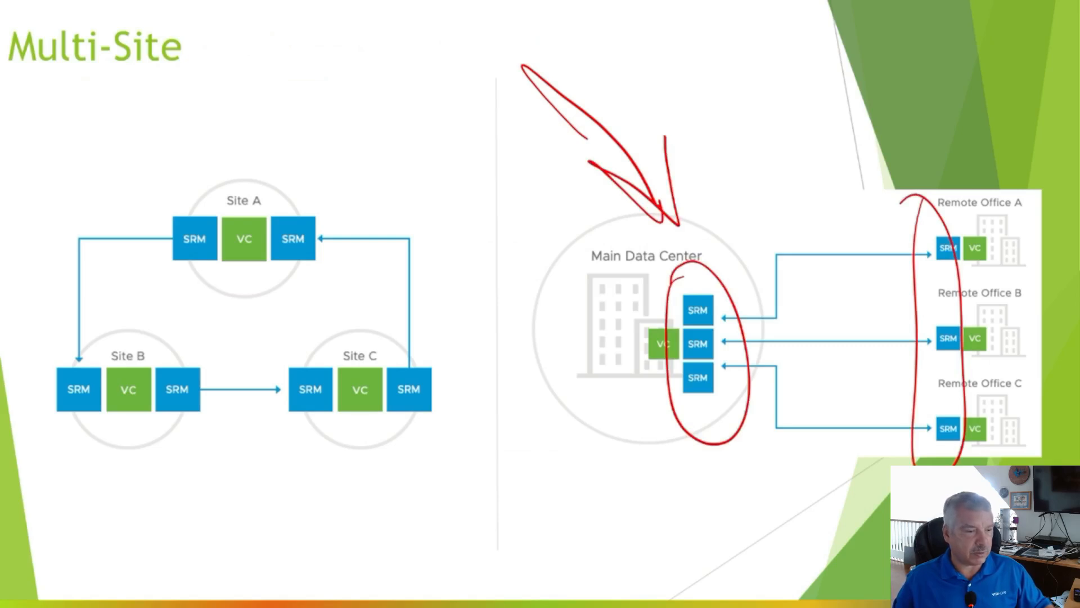
drag(275, 201, 274, 198)
drag(155, 211, 156, 204)
mouse_move(152, 210)
mouse_down()
mouse_move(344, 177)
mouse_move(421, 291)
mouse_up()
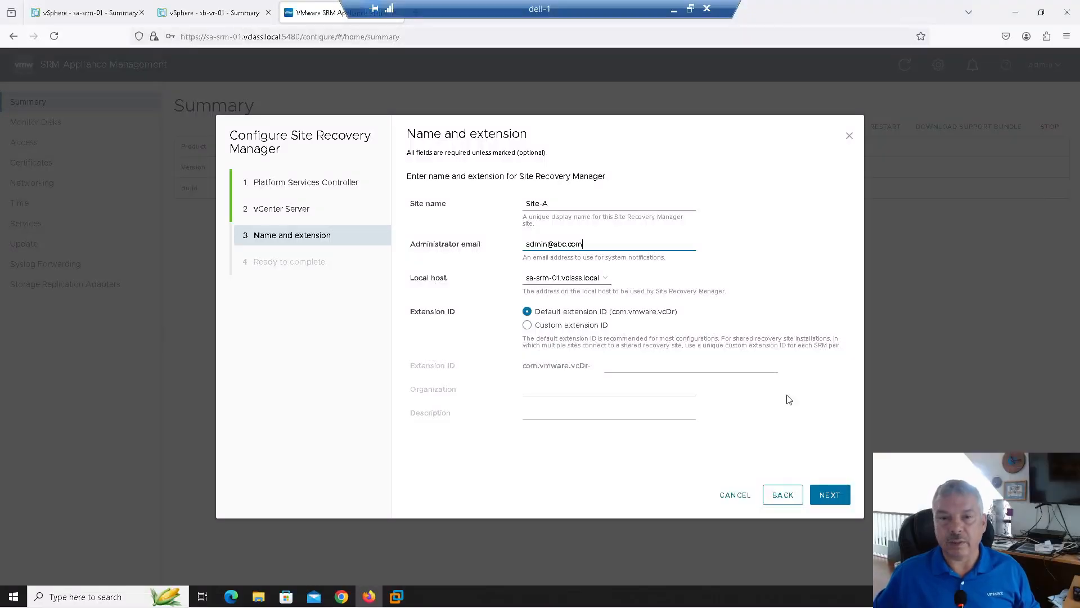
Review the Ready to complete page and finish the Site Recovery Manager configuration
click(831, 495)
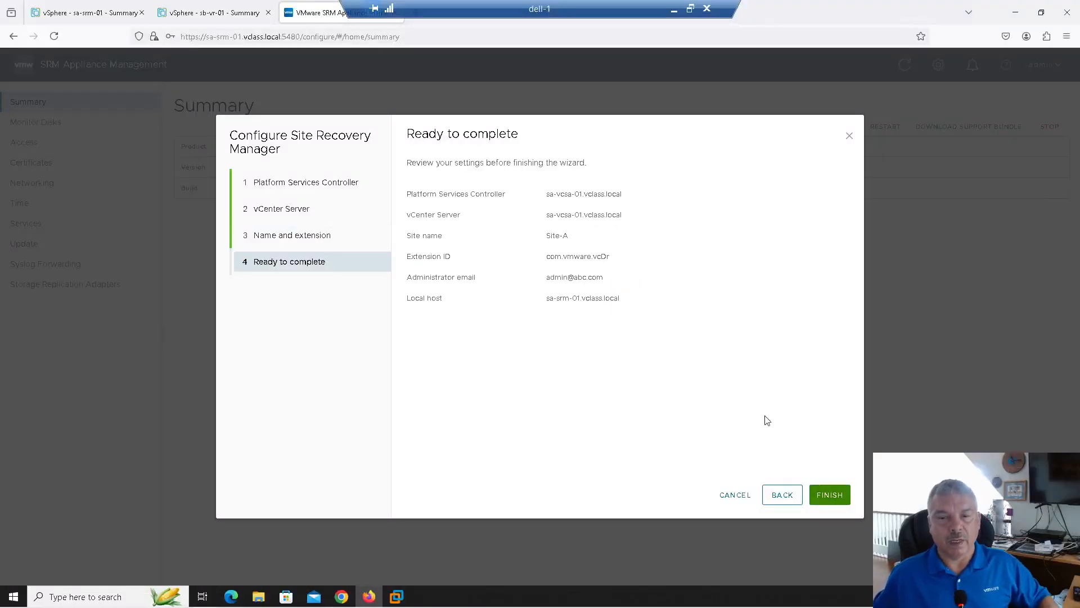
click(827, 496)
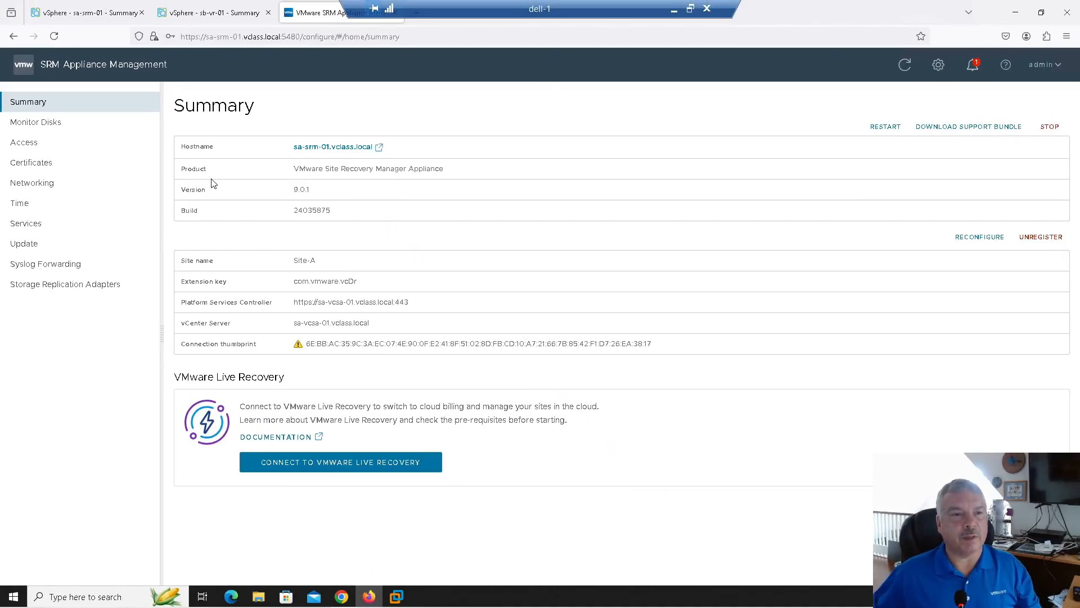
Browse the Monitor Disks, Update, Syslog Forwarding, Storage Replication Adapters, Time and Networking pages
click(55, 128)
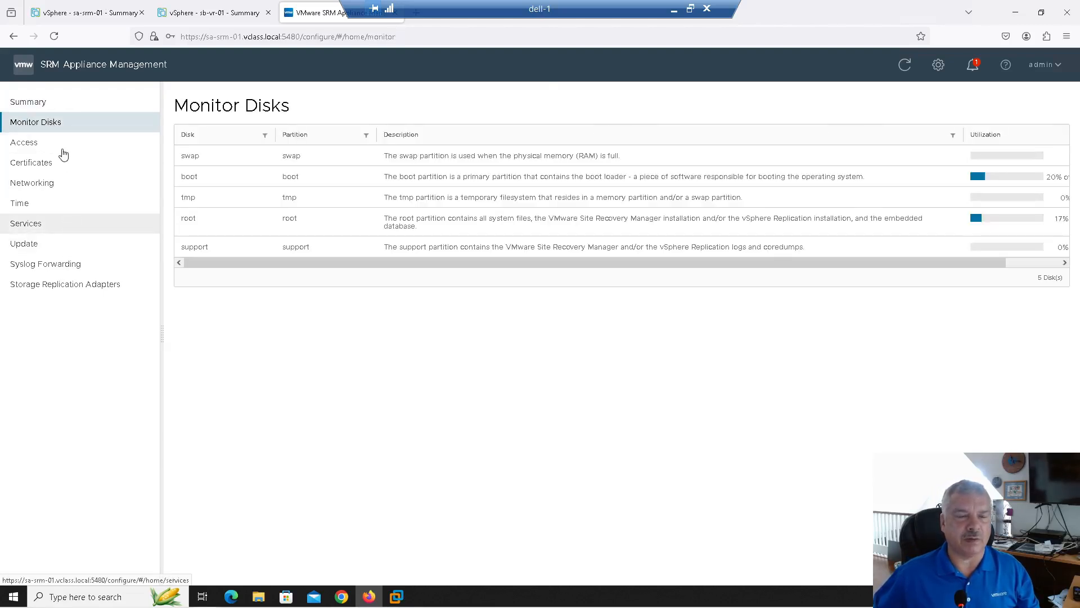
click(61, 245)
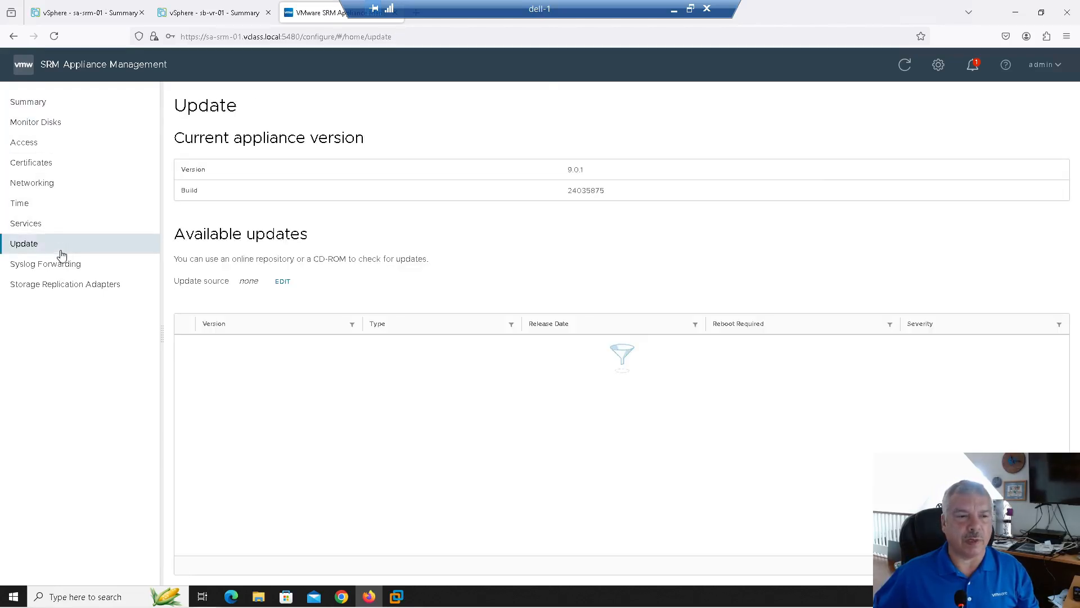
click(62, 266)
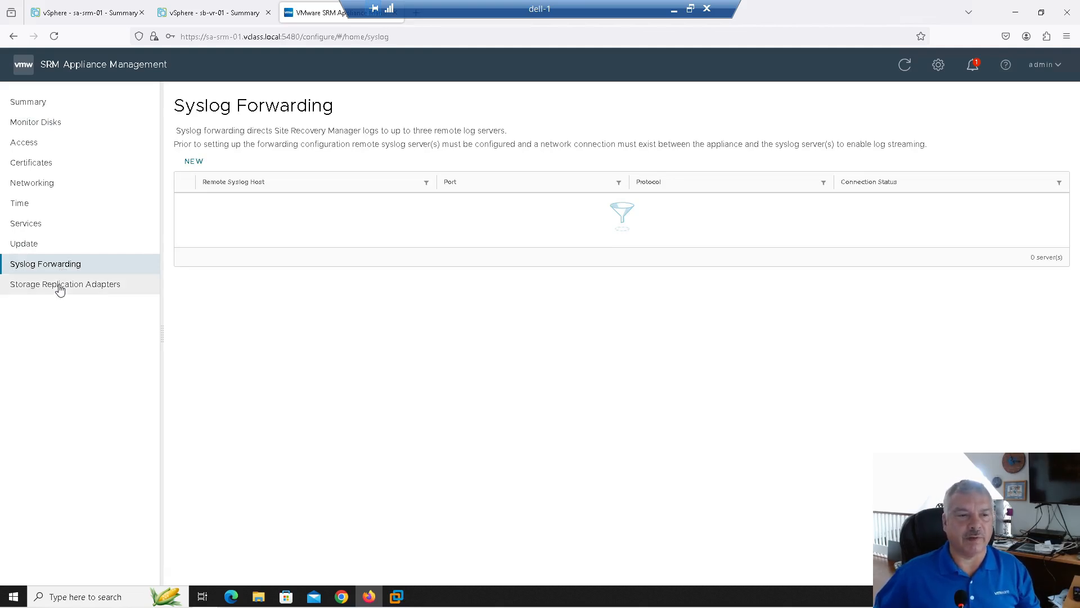
click(56, 287)
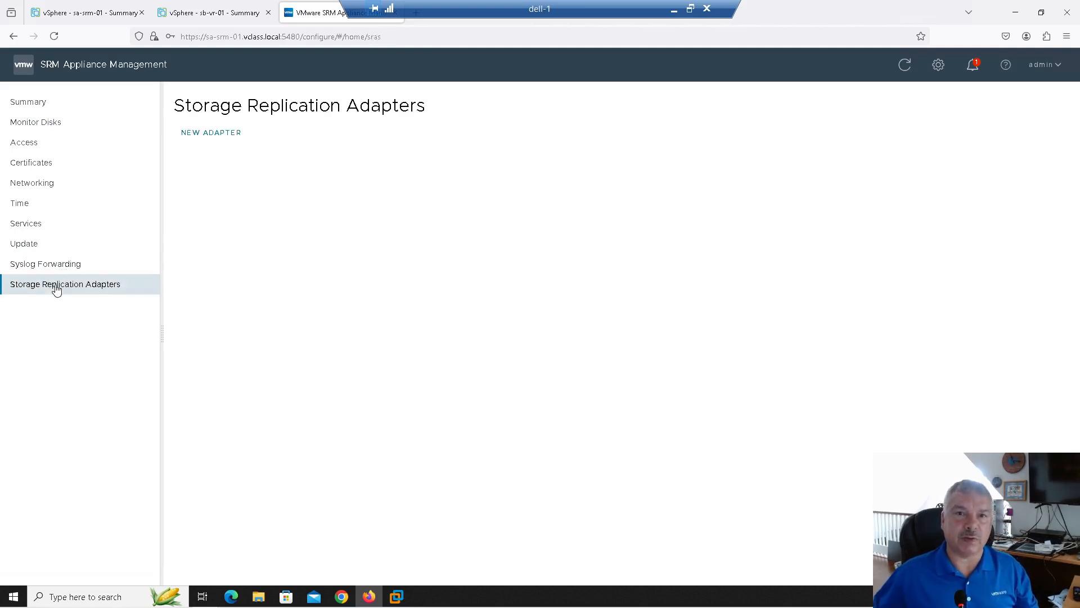
click(29, 209)
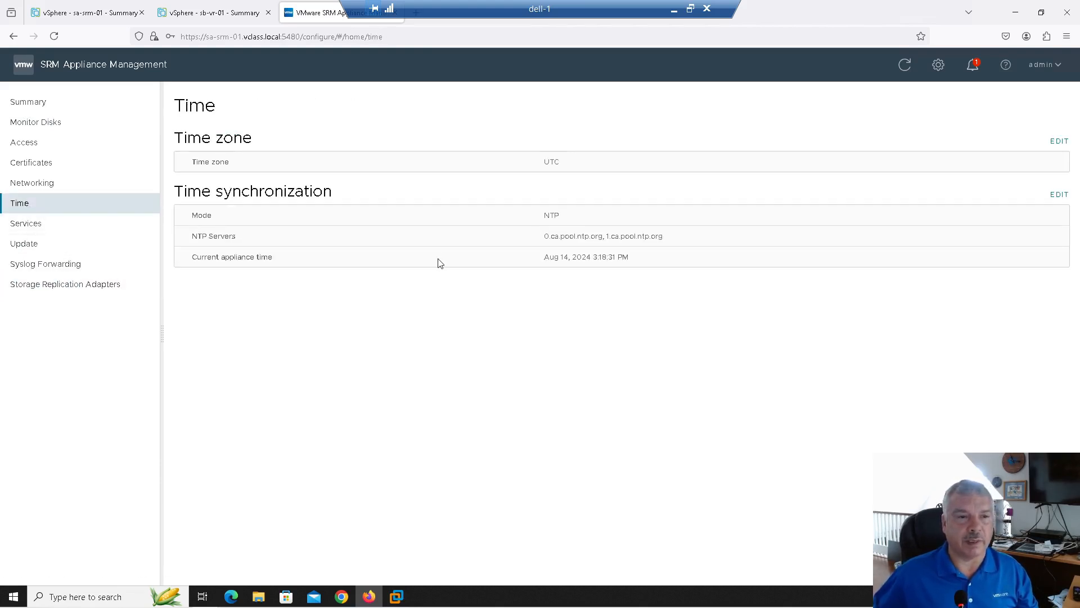
click(31, 191)
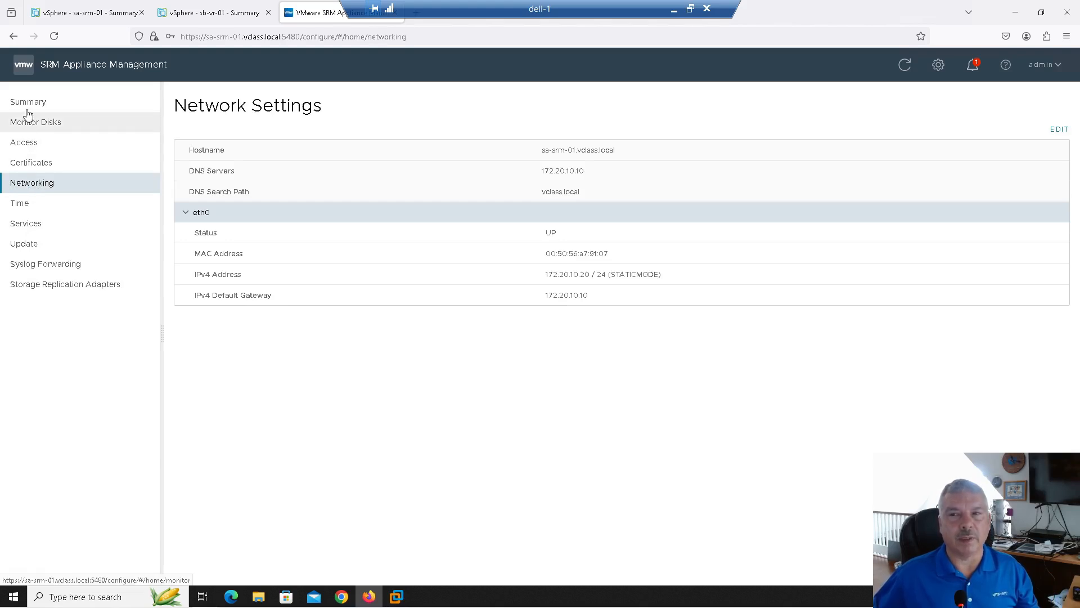
Close the SRM appliance and sa-srm-01 tabs, dismissing the license warning, and quit Firefox
right_click(330, 17)
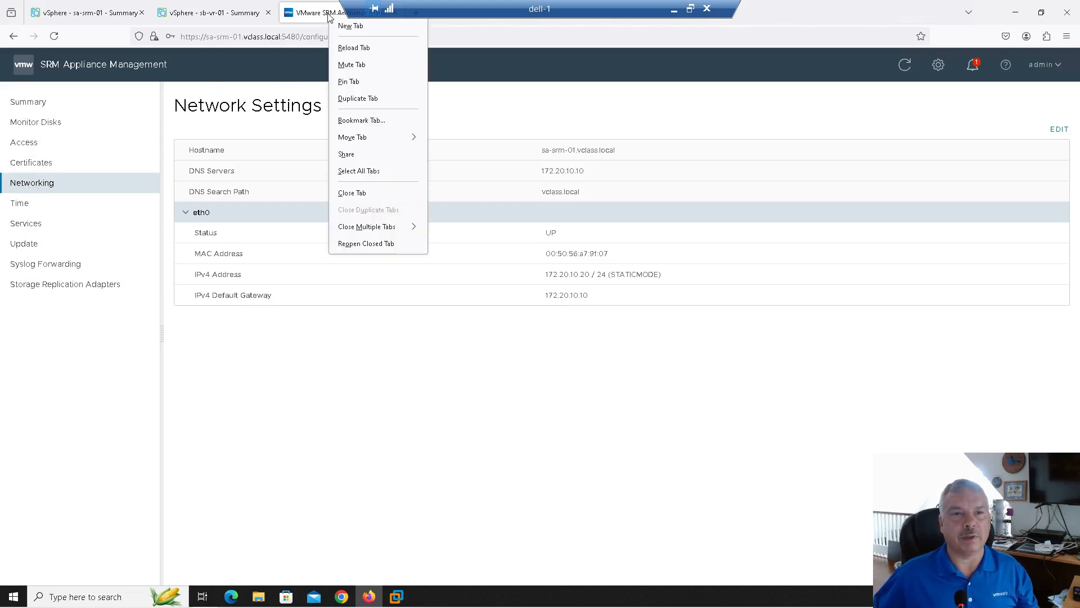
click(352, 192)
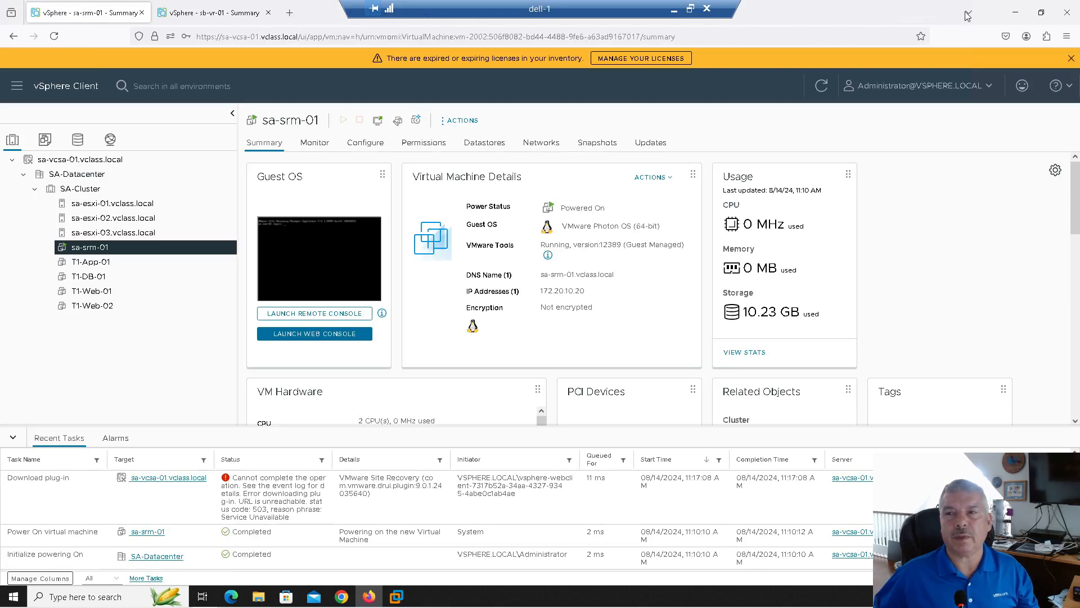
click(1071, 59)
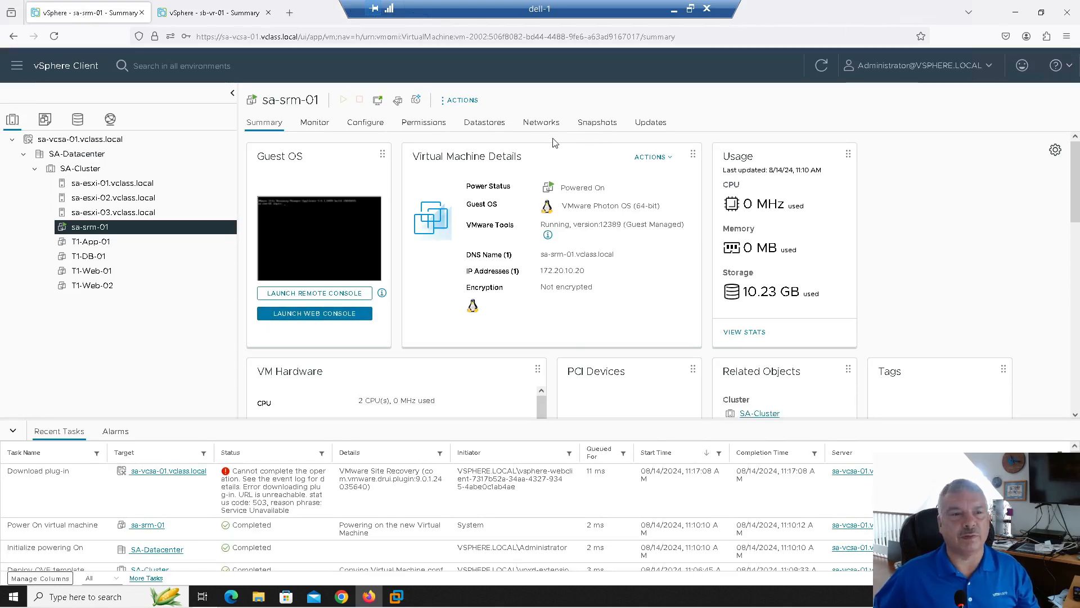
click(17, 67)
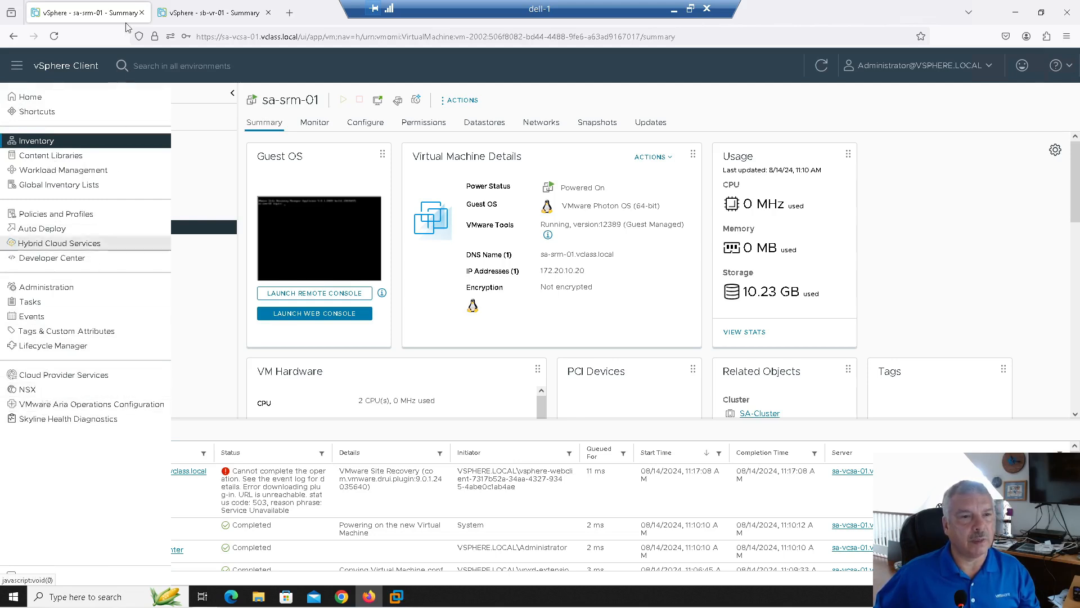
click(142, 13)
click(142, 12)
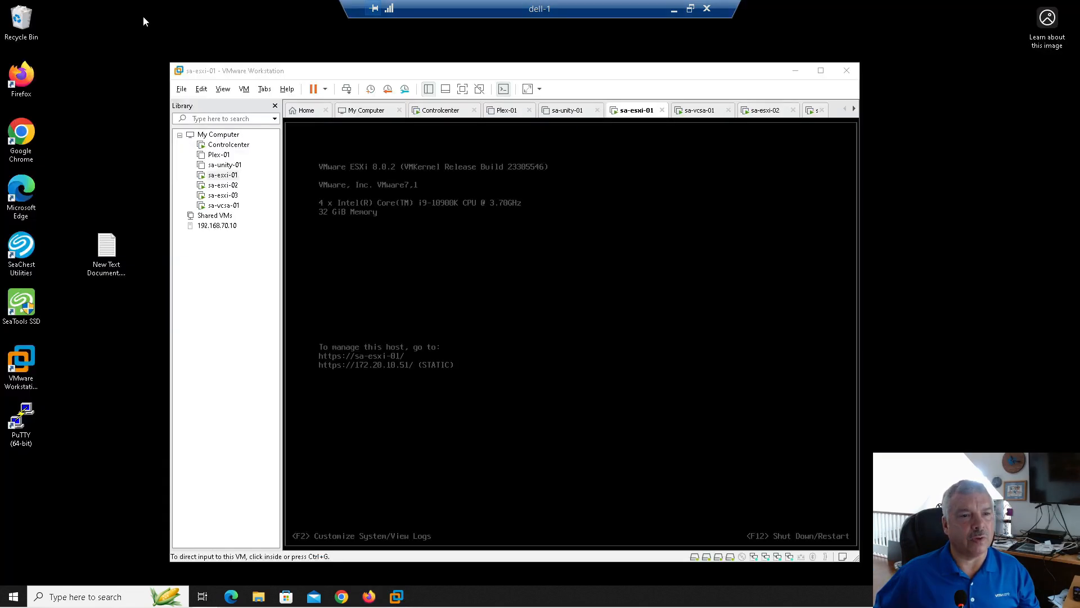
Restart Firefox, decline the updater prompt, and sign in to sa-vcsa-01 with the saved administrator login
click(369, 598)
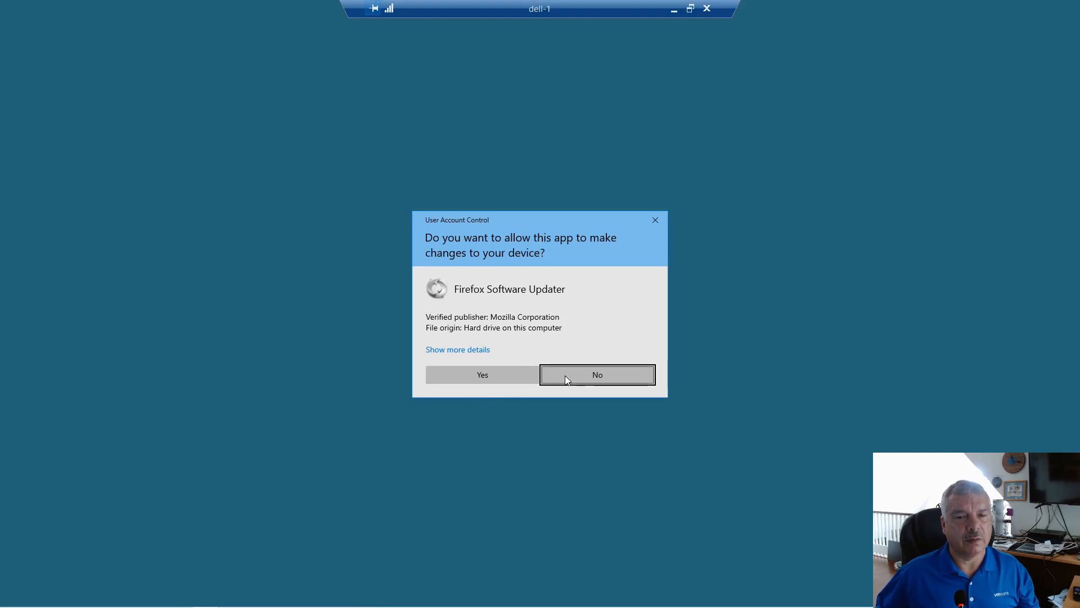
click(597, 376)
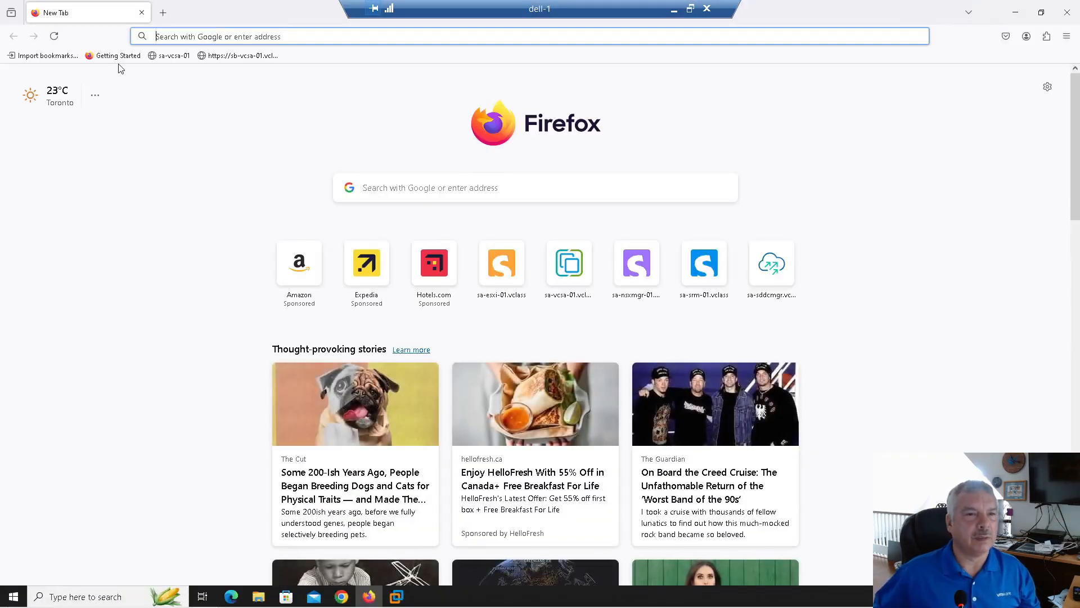
click(172, 56)
click(151, 114)
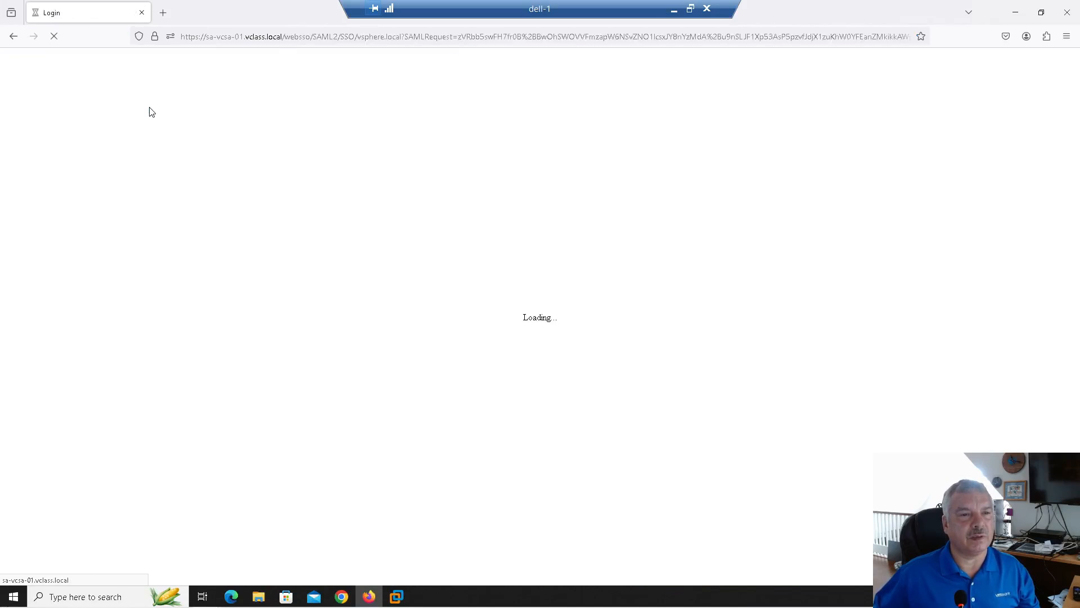
click(109, 280)
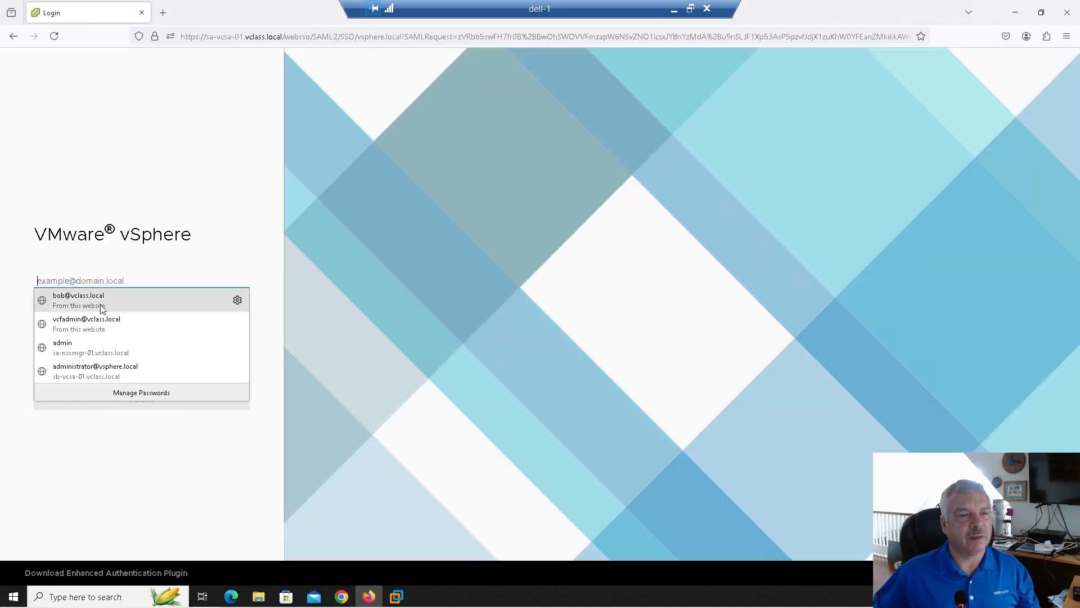
click(112, 370)
click(132, 403)
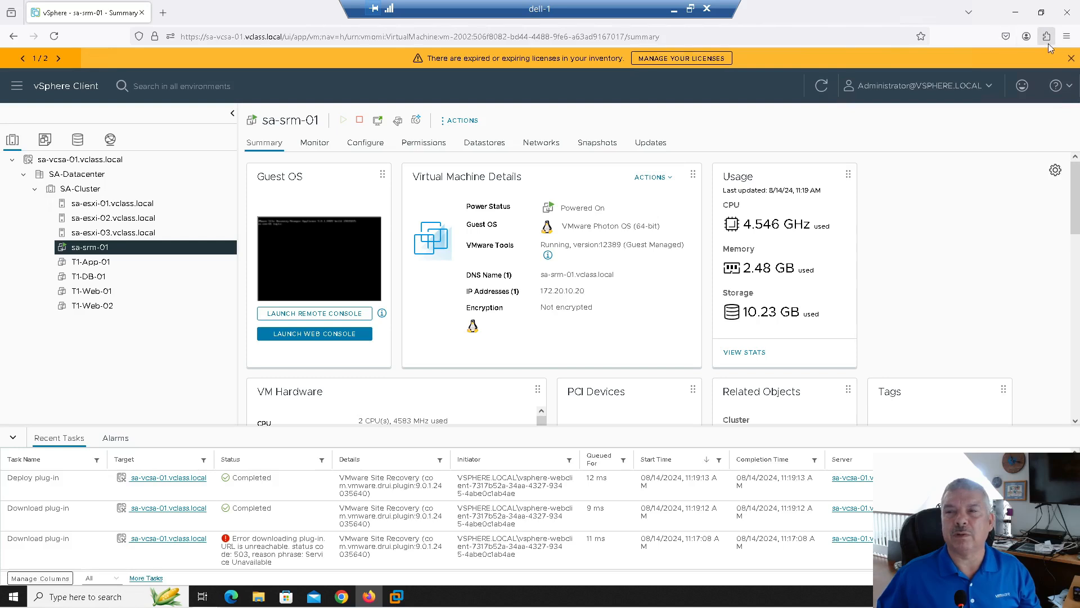
Reload to activate the plug-in and confirm Site Recovery reports sa-srm-01 status OK
click(1072, 62)
click(740, 62)
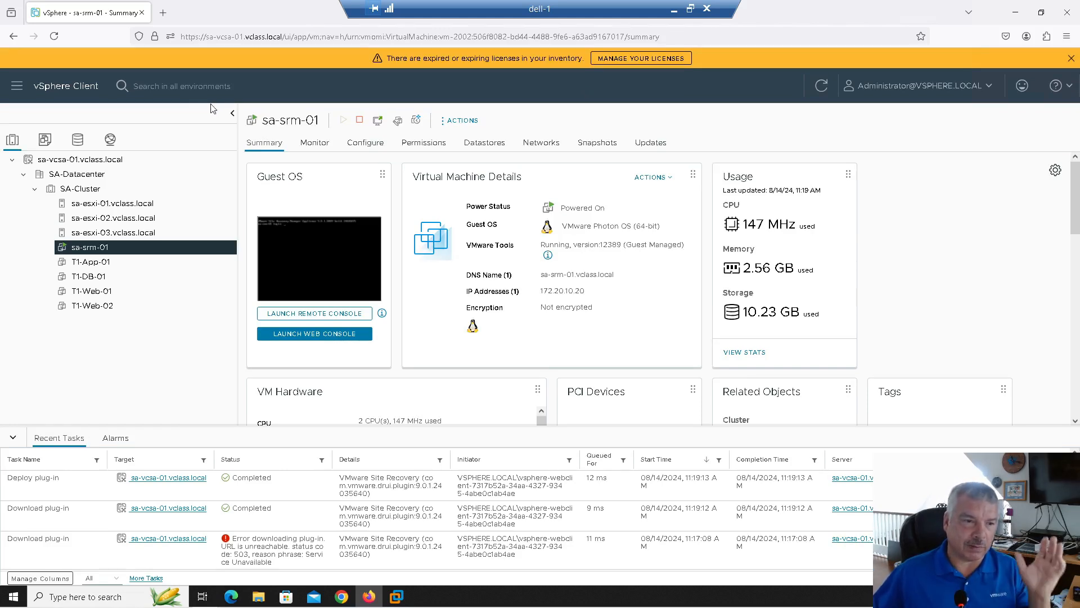
click(17, 86)
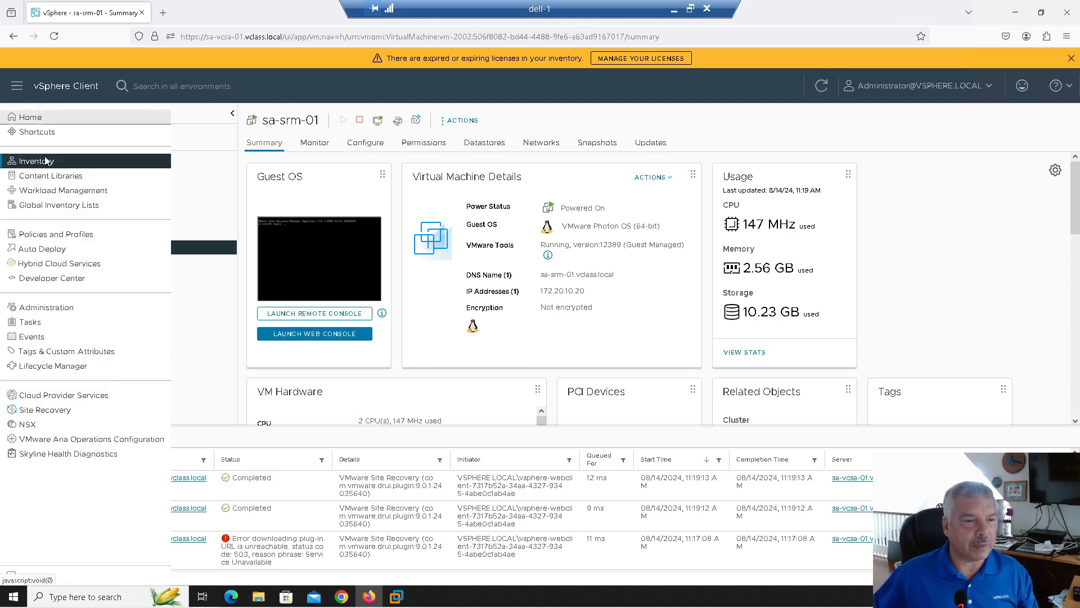
click(45, 410)
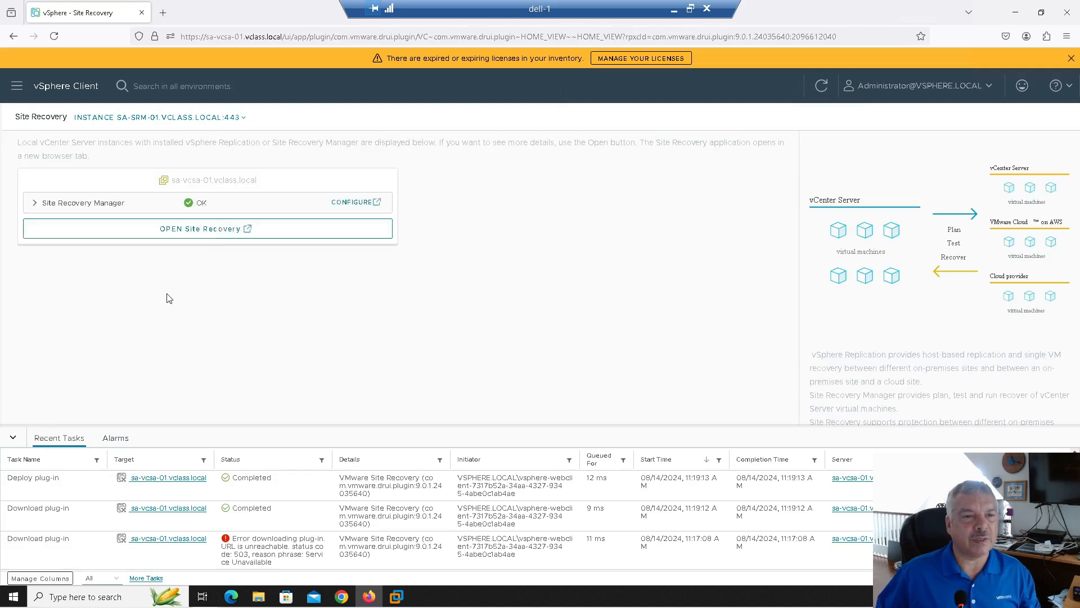
click(355, 204)
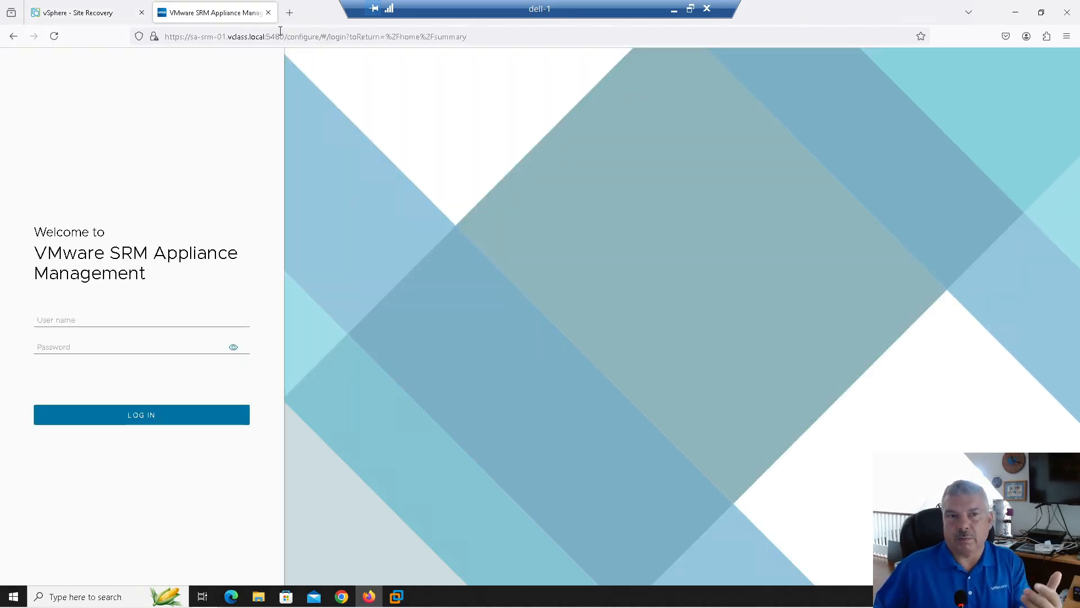
click(269, 12)
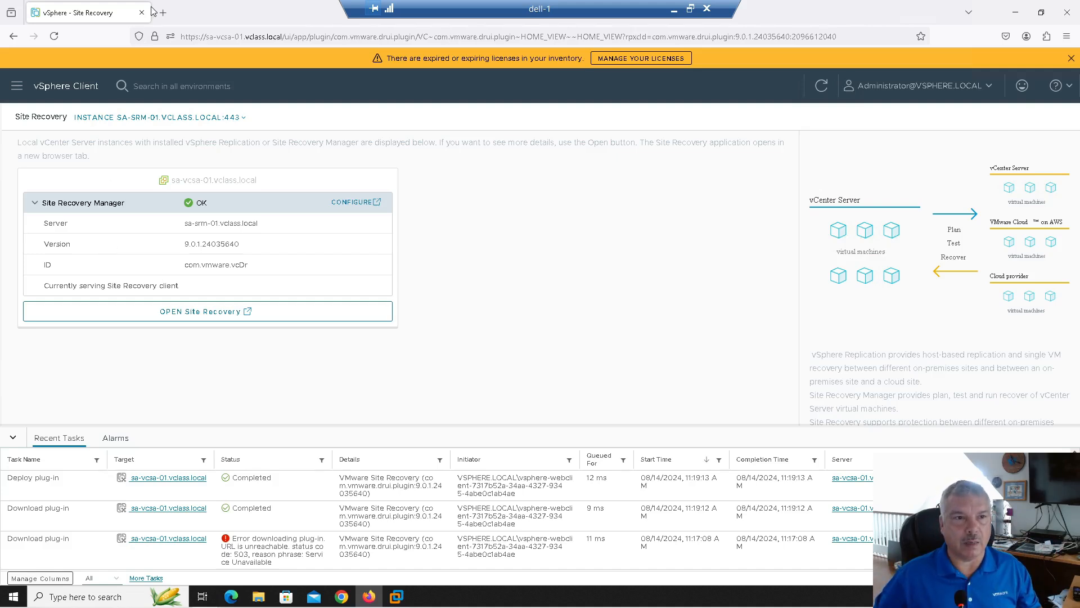
Return to the Inventory view and minimize Firefox to the desktop
click(16, 91)
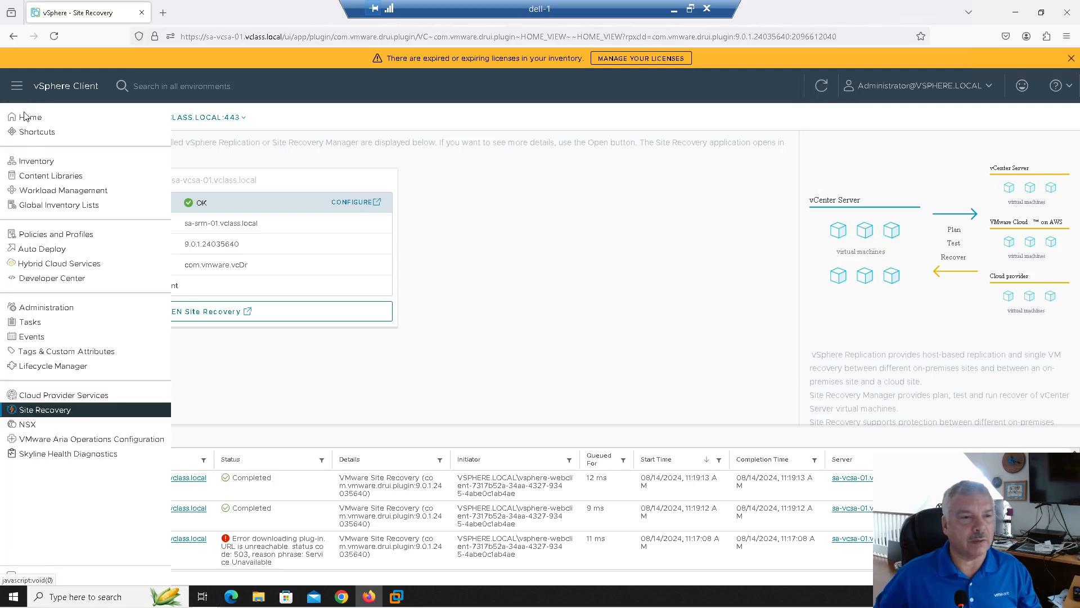
click(36, 152)
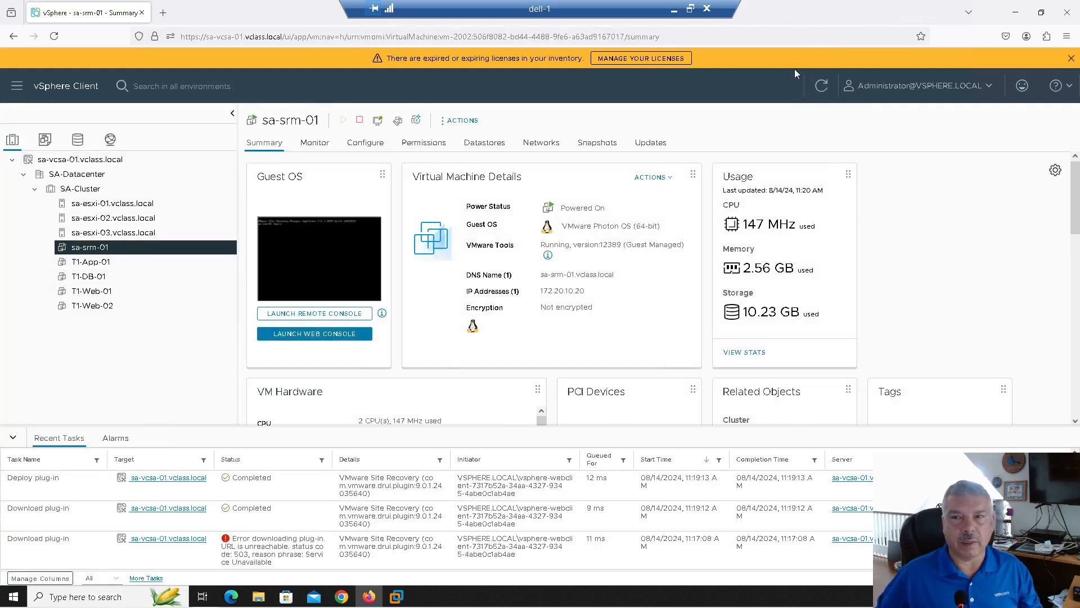
click(1015, 11)
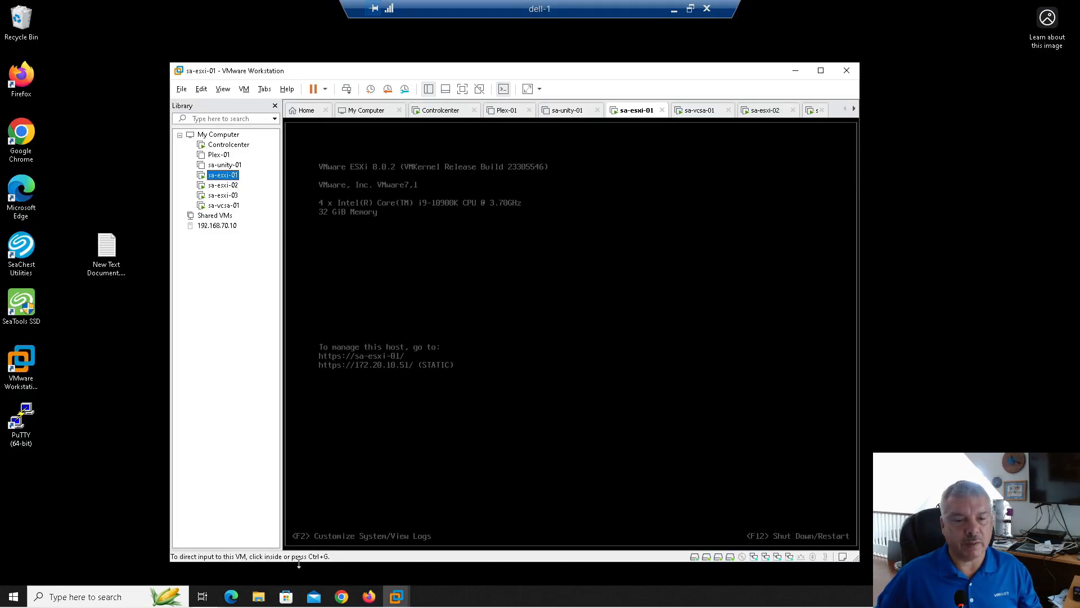
Eject DVD Drive (F:) in File Explorer
click(258, 597)
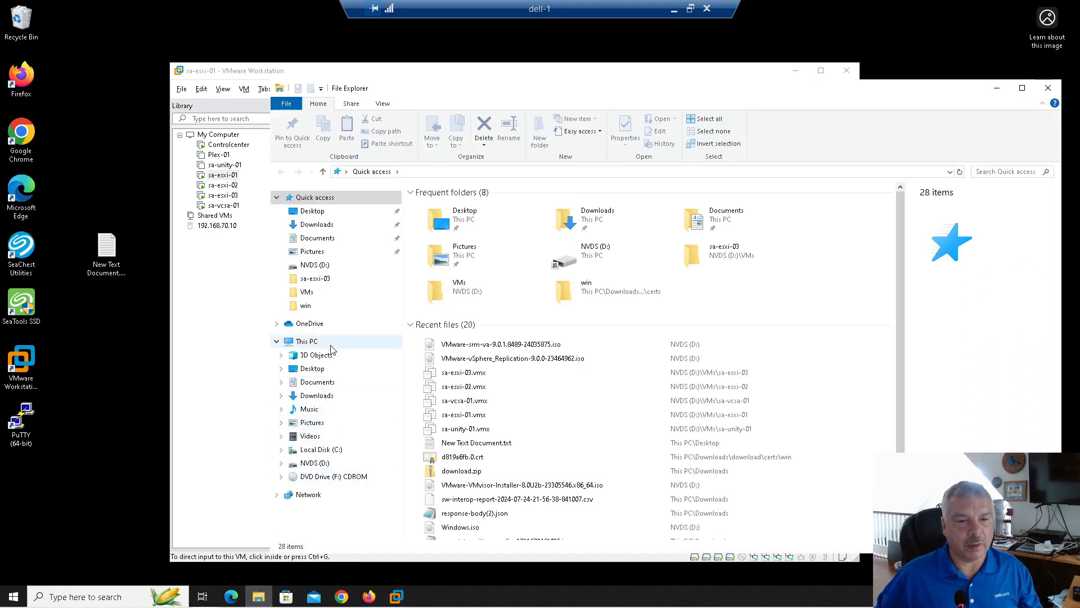
click(319, 477)
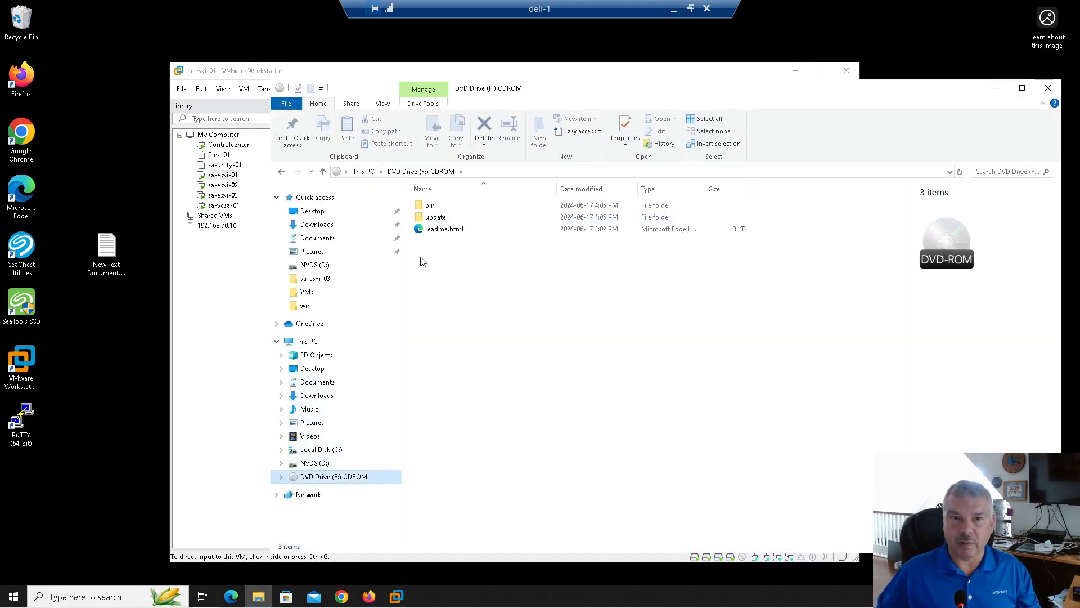
right_click(337, 483)
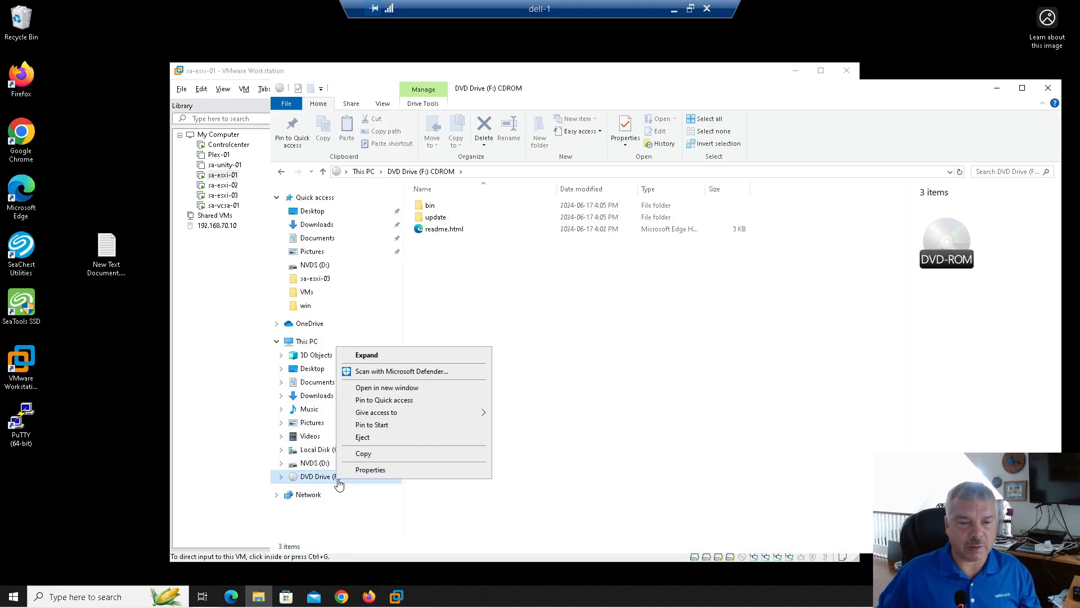
click(351, 445)
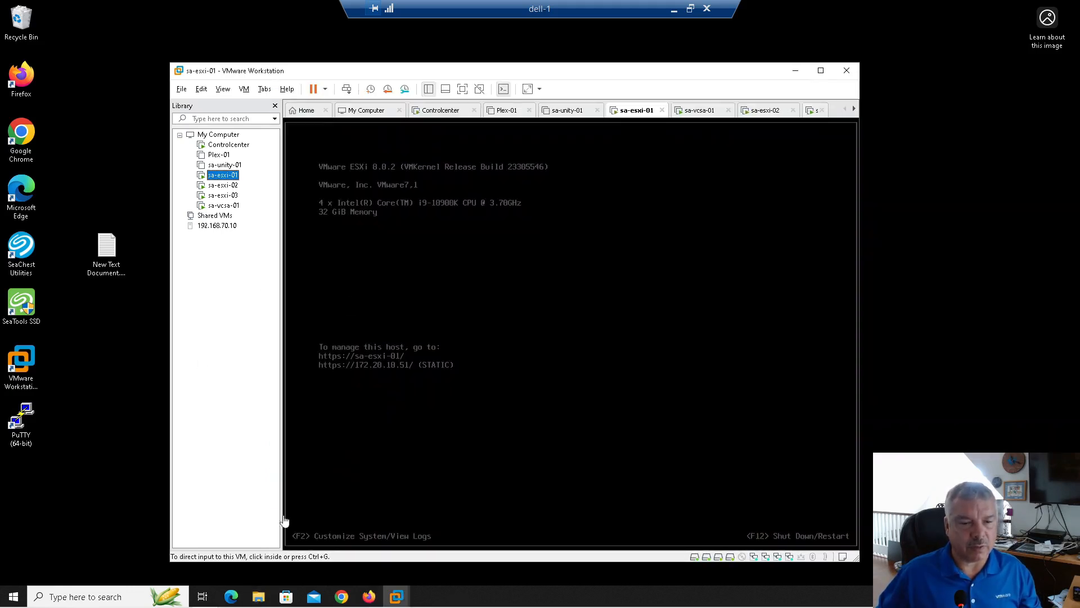
Select VMware-vSphere_Replication-9.0.0-23464962.iso on the NVDS (D:) drive
click(258, 596)
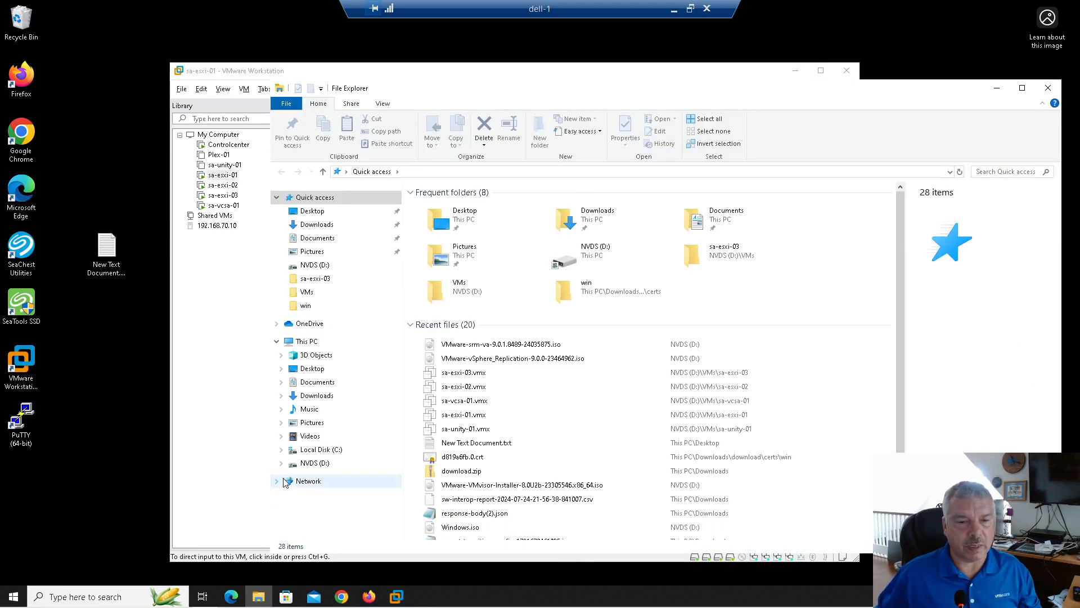
click(318, 462)
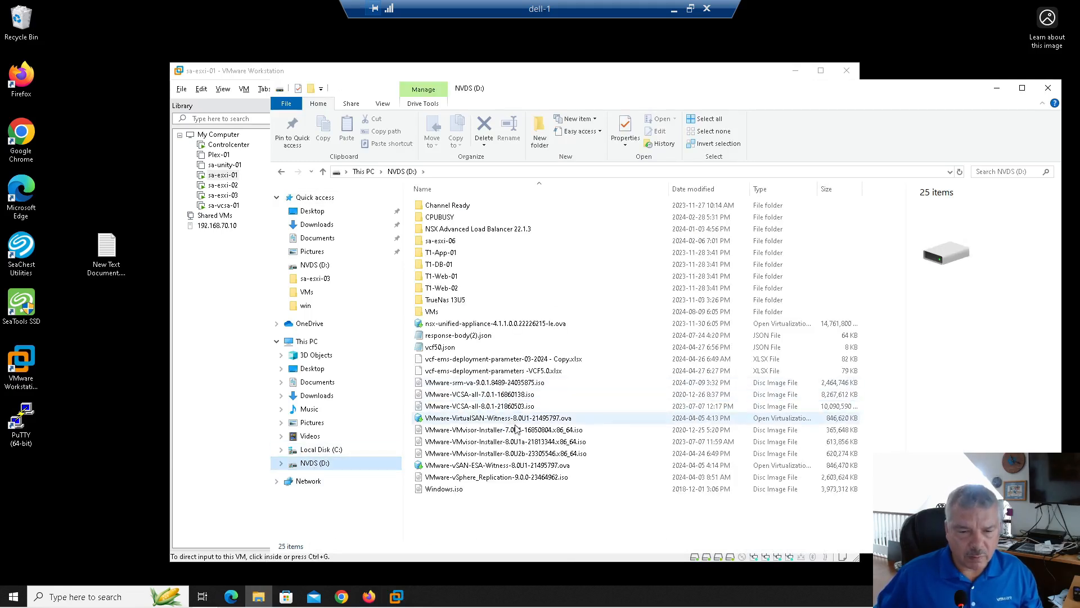
click(472, 478)
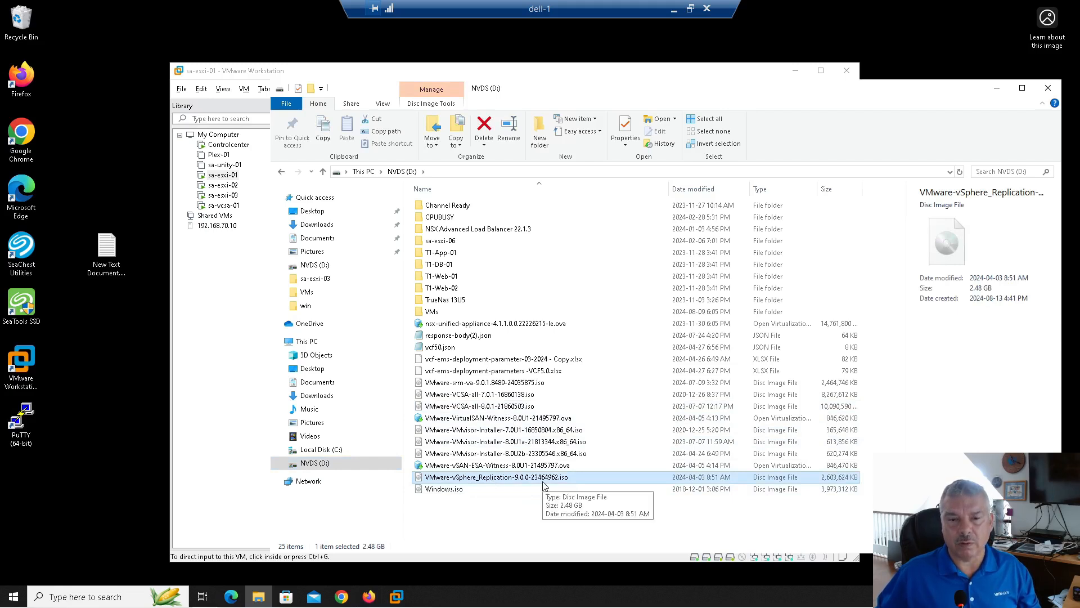
Mount the vSphere Replication ISO as DVD Drive (E:), allowing it past the security warning
right_click(514, 479)
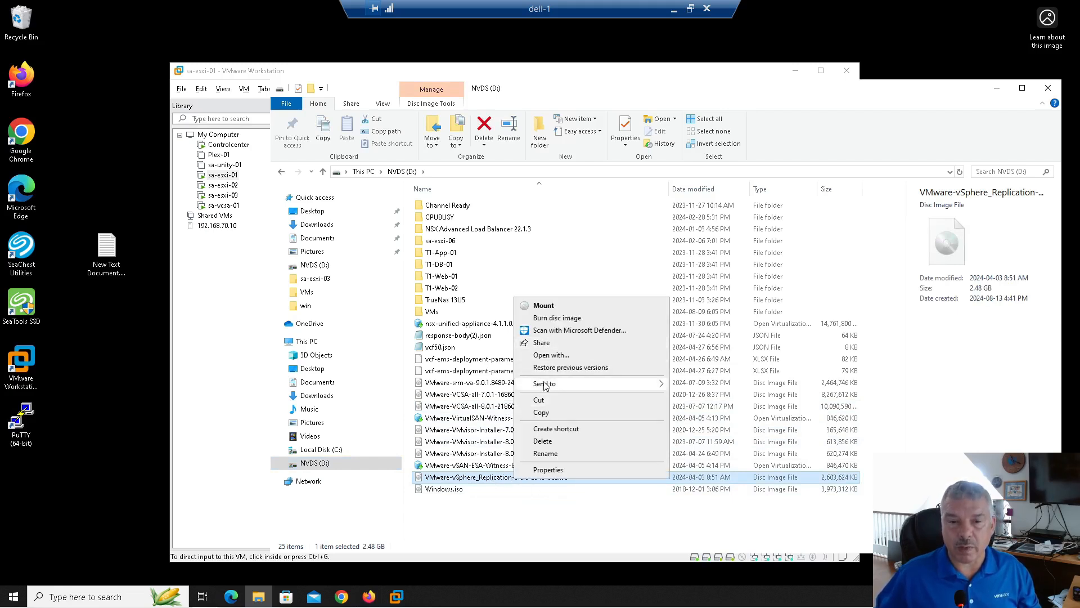
click(543, 305)
click(578, 315)
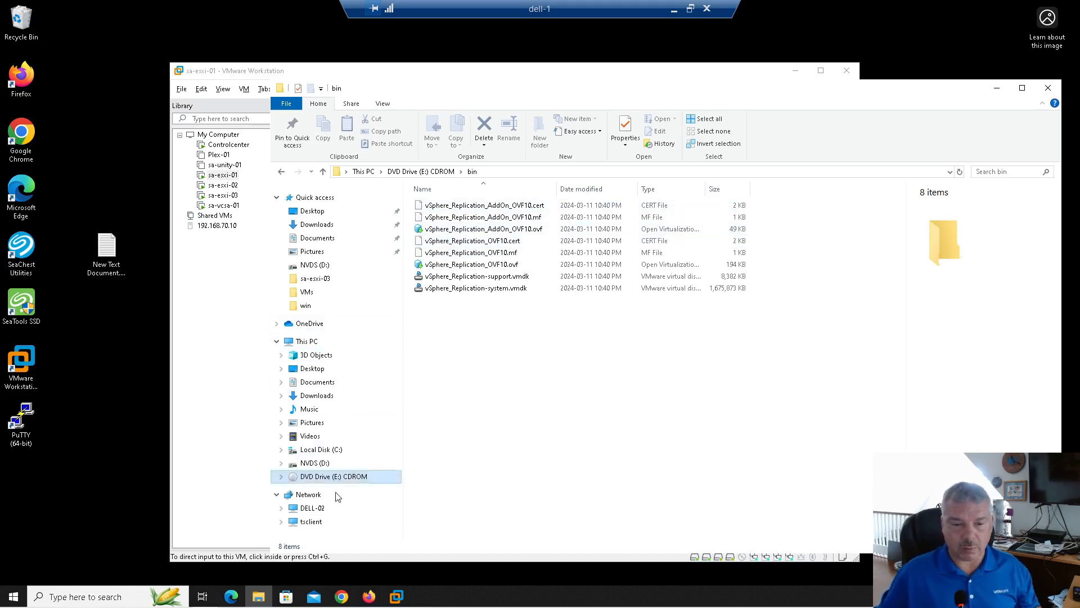
click(368, 599)
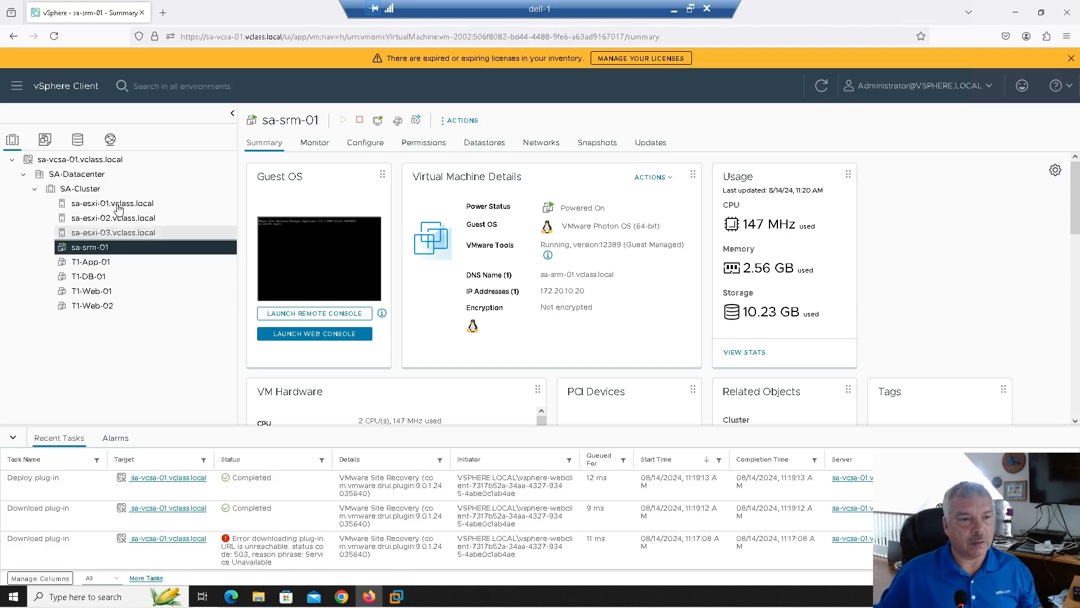
Deploy an OVF template to SA-Cluster from local files, browsing to the bin folder on E:
right_click(94, 191)
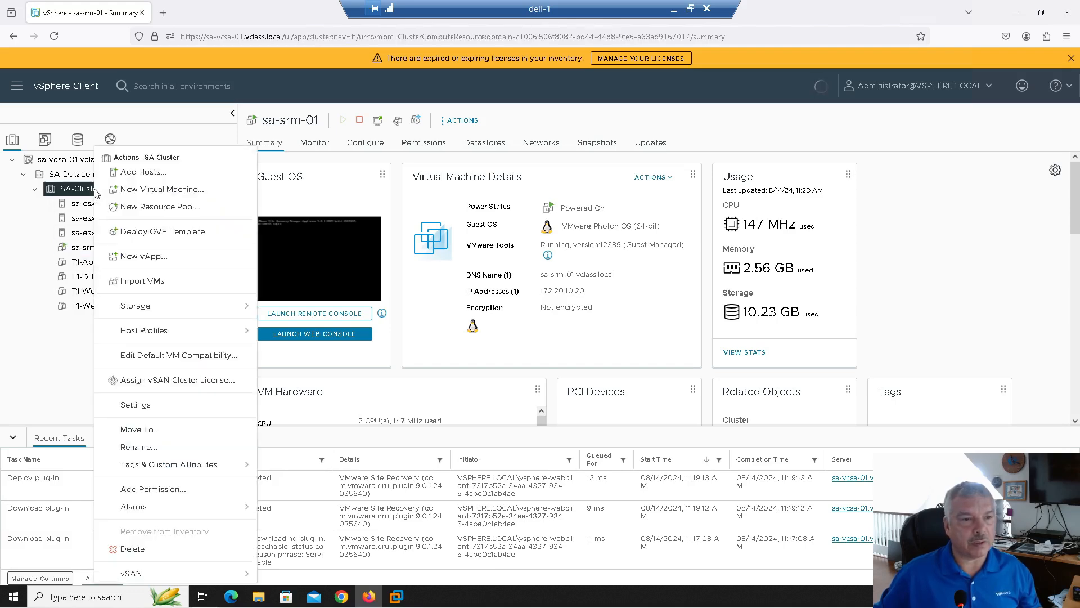
click(130, 233)
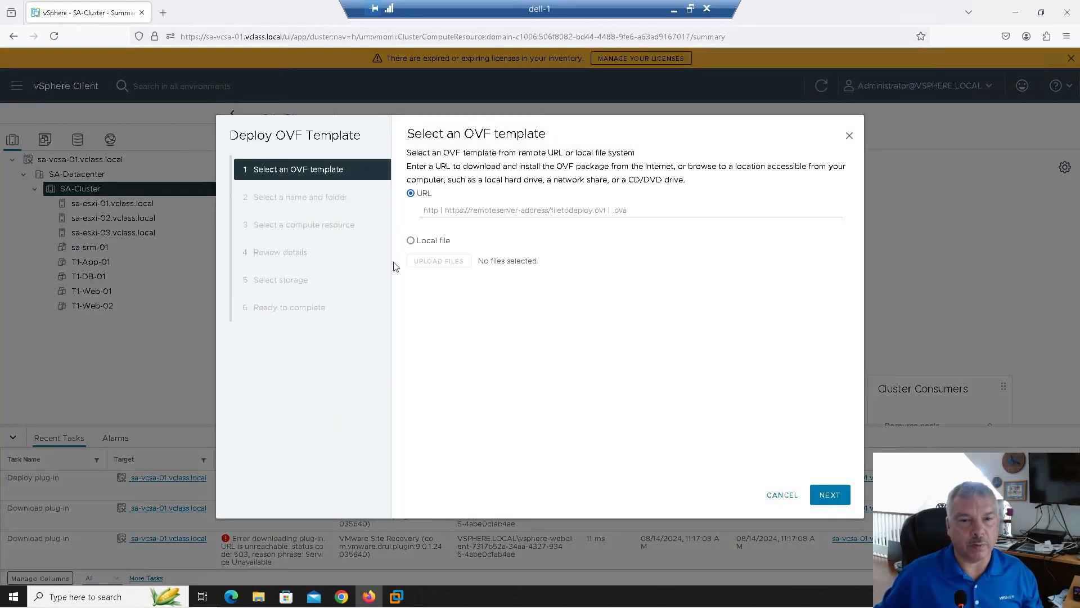
click(411, 241)
click(426, 281)
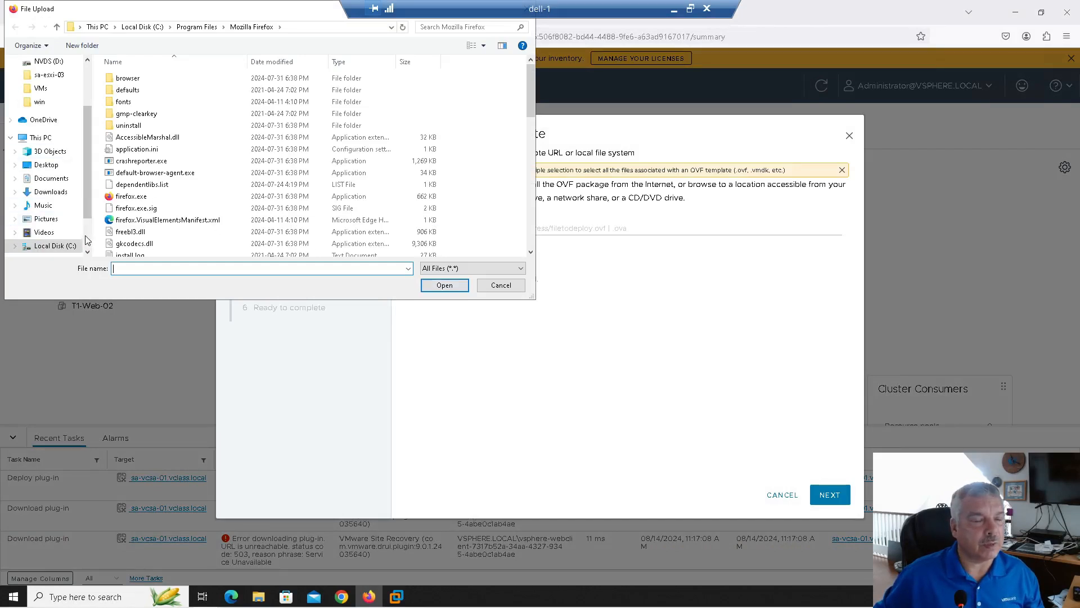
scroll(85, 240, down, 2)
click(55, 219)
click(112, 105)
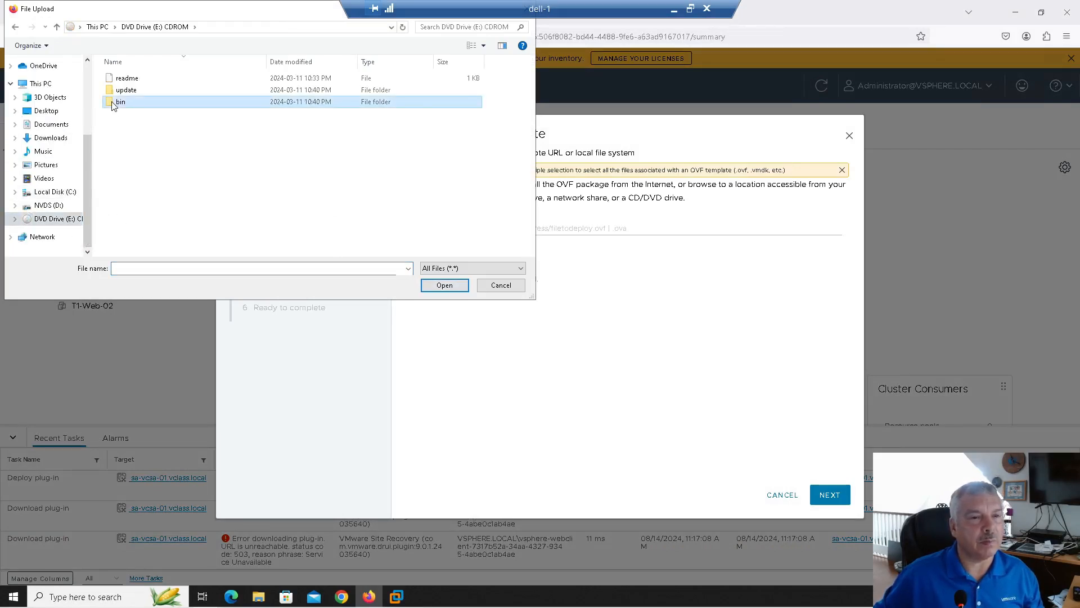
double_click(112, 106)
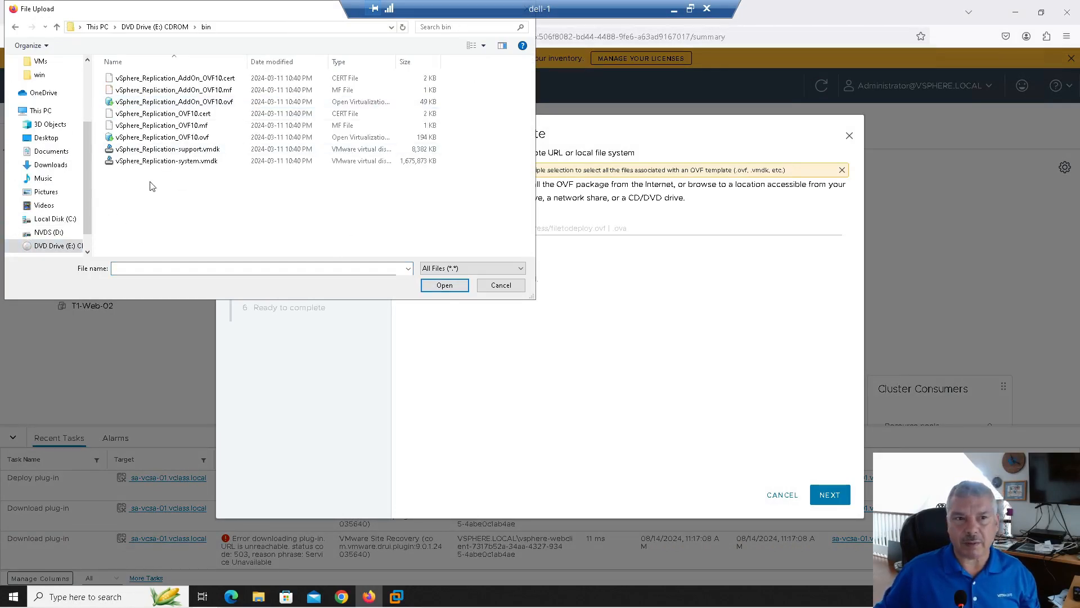
Select the main OVF10 cert, mf and ovf files plus both .vmdk disks and upload them
click(138, 115)
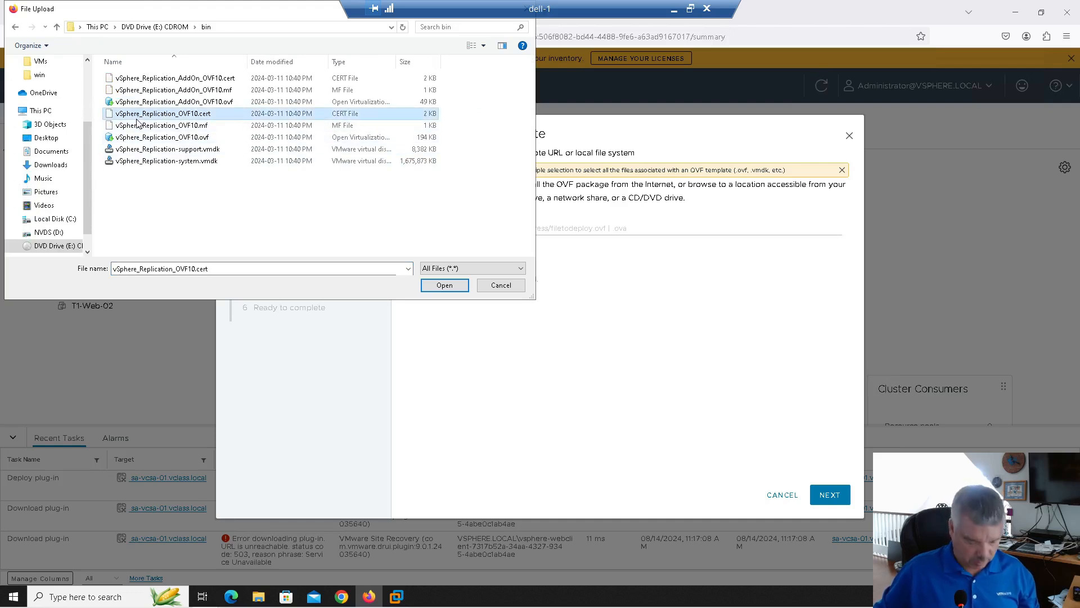
shift+click(142, 161)
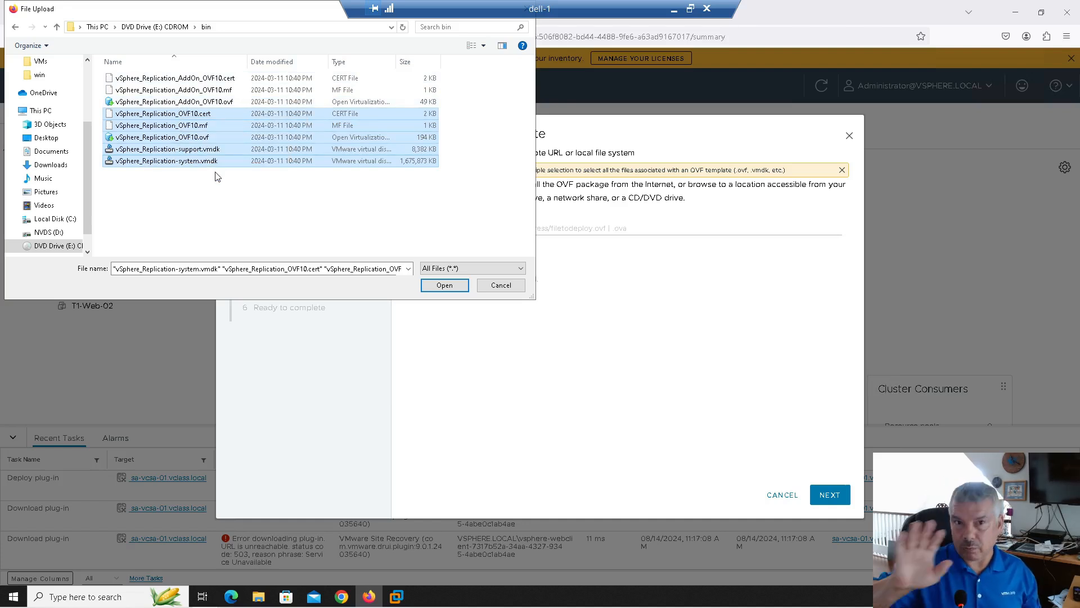
ctrl+click(180, 137)
ctrl+click(177, 125)
ctrl+click(176, 113)
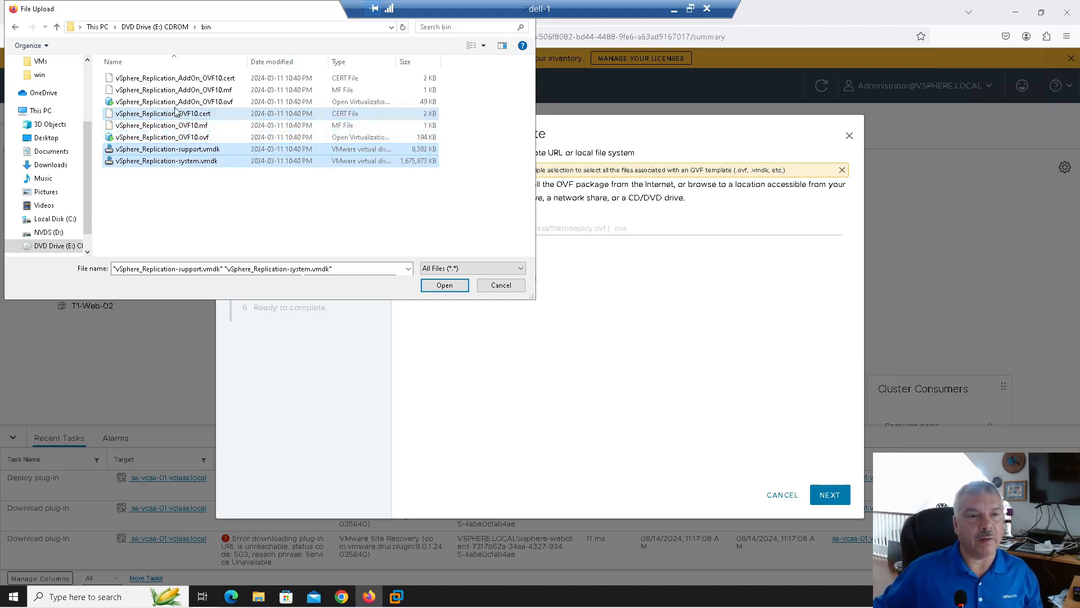
ctrl+click(175, 101)
ctrl+click(173, 89)
ctrl+click(170, 77)
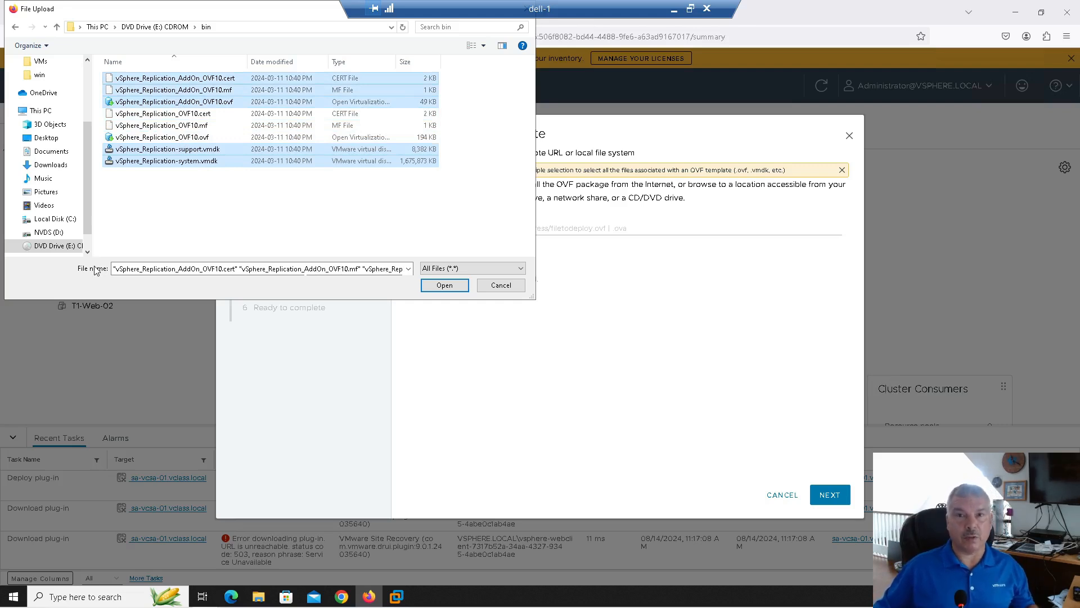
ctrl+click(159, 102)
ctrl+click(159, 90)
ctrl+click(159, 78)
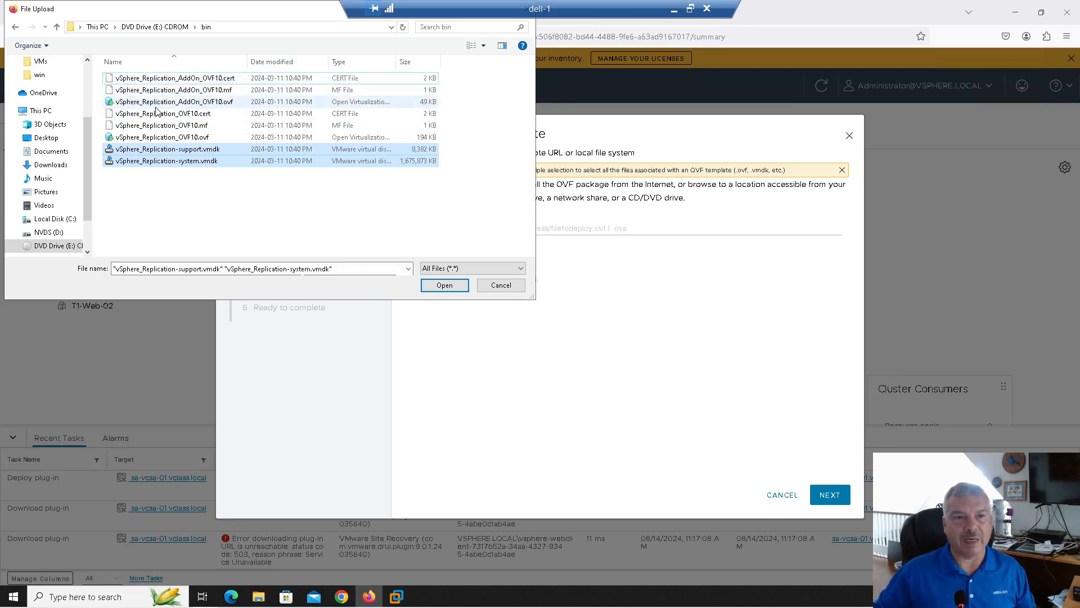
ctrl+click(158, 113)
ctrl+click(158, 125)
ctrl+click(157, 137)
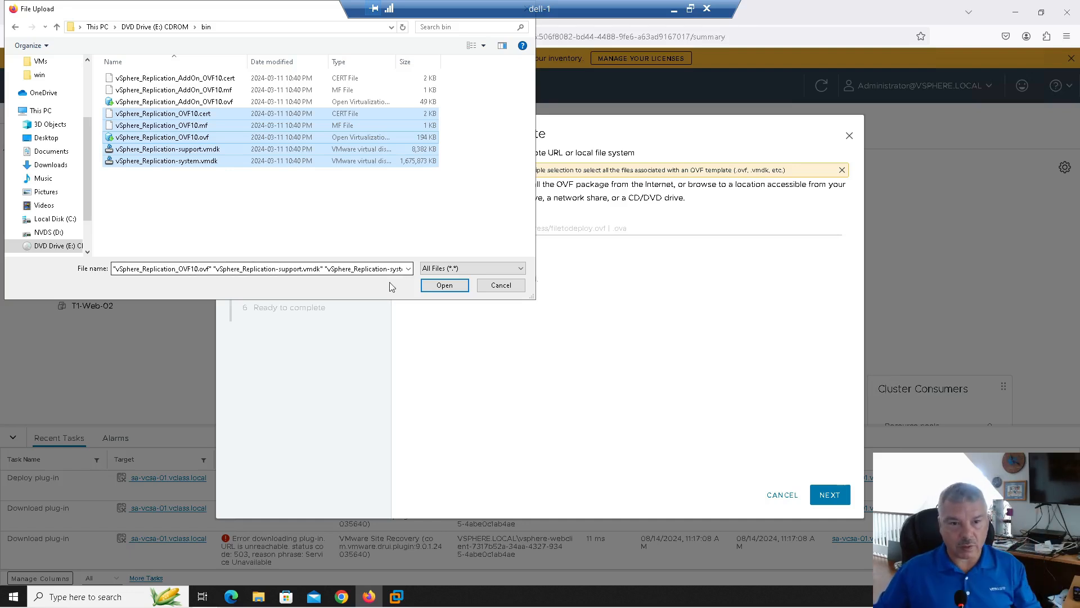
click(446, 287)
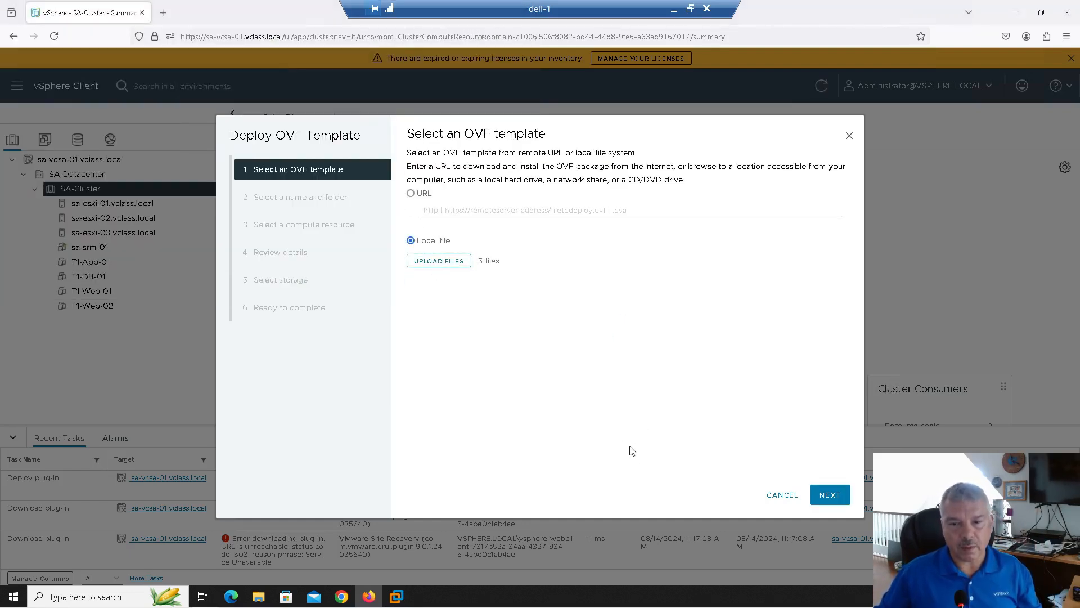
Name the VM sa-vr-01 on SA-Cluster with automatic power-on, then pass the details review
click(828, 496)
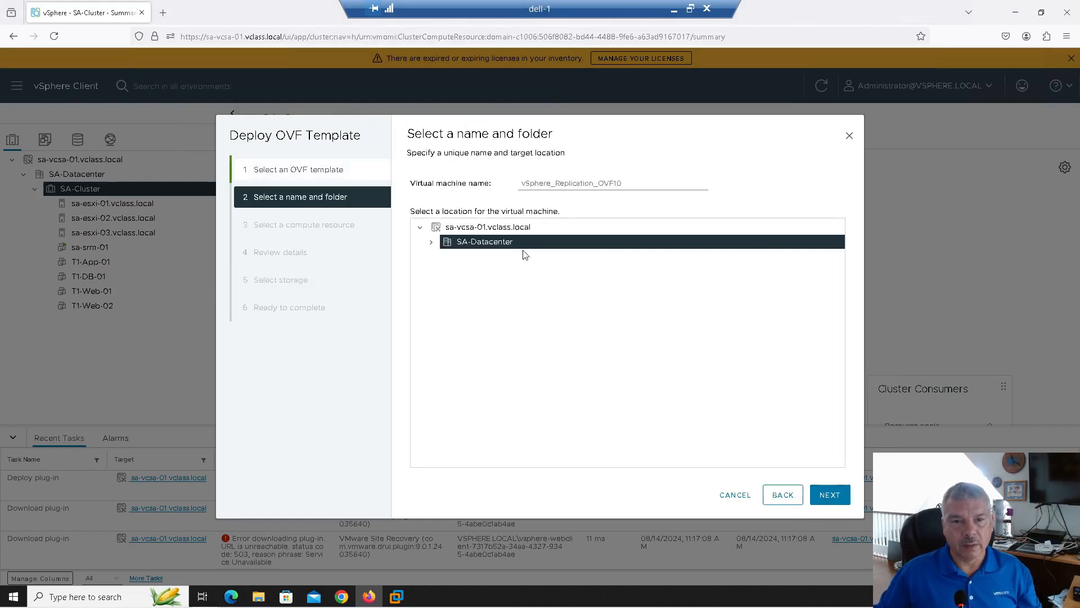
double_click(536, 182)
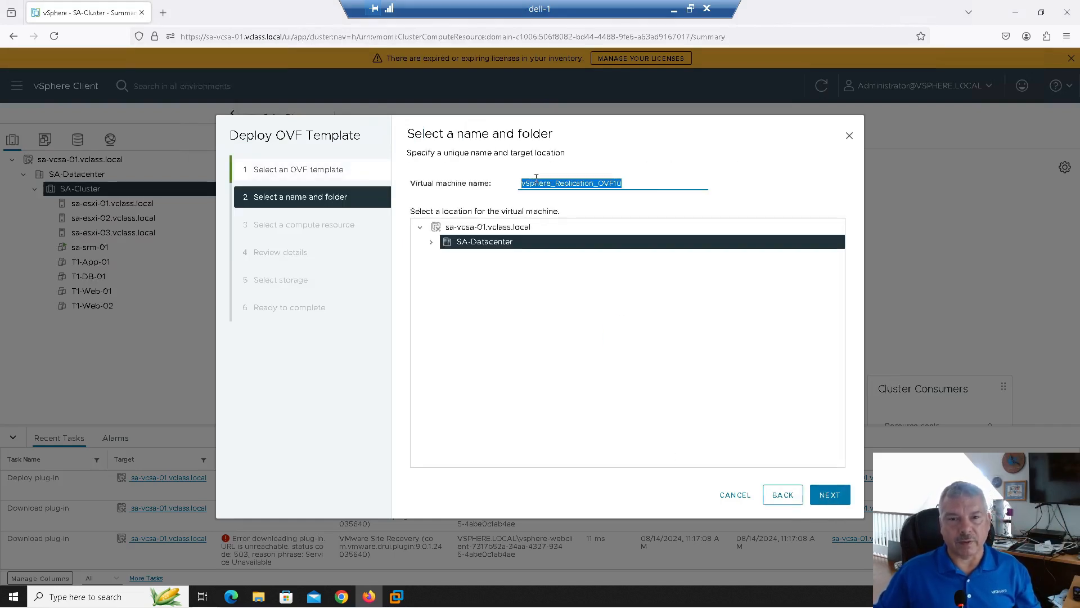
text(sa-vr-01)
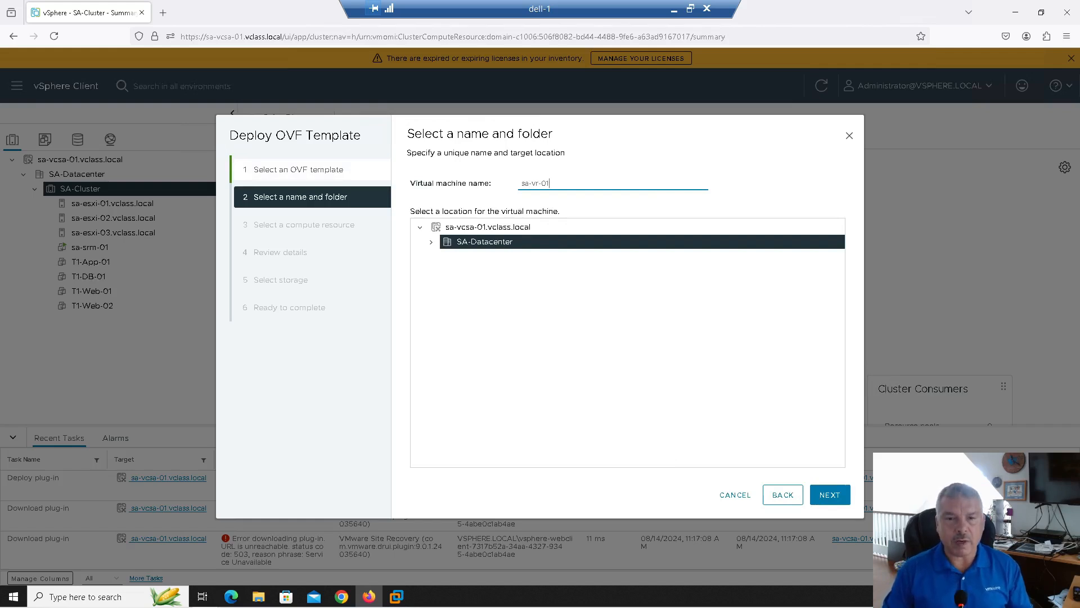
click(830, 496)
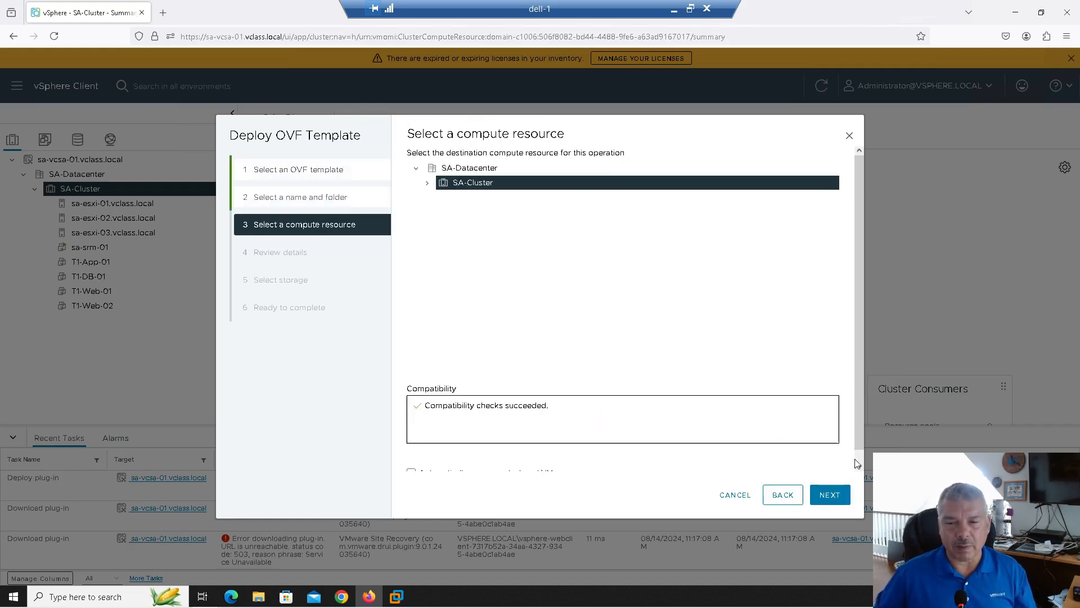
scroll(857, 463, down, 1)
click(472, 462)
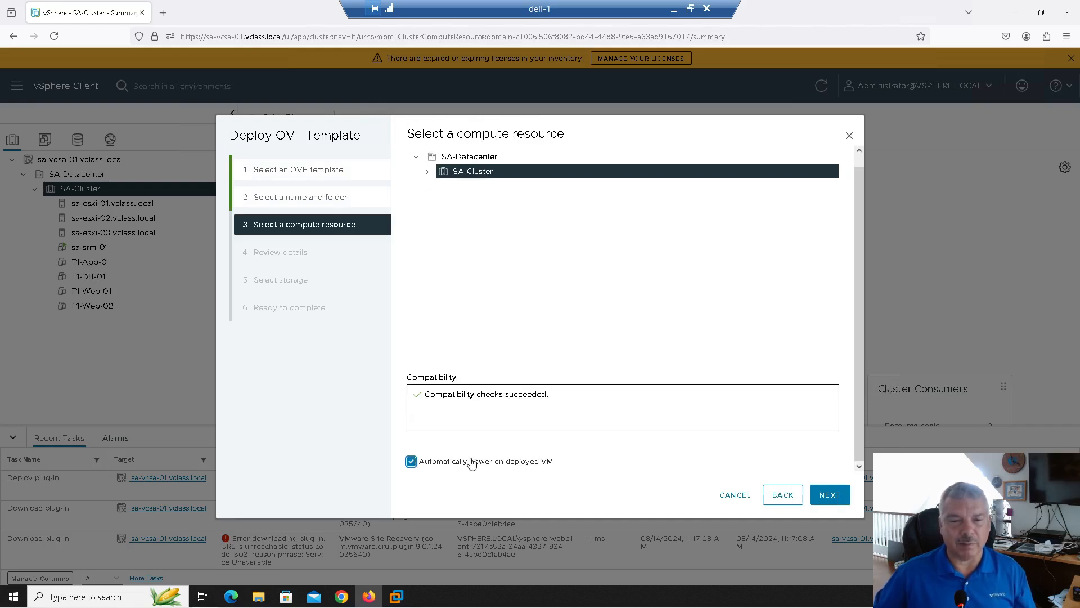
click(828, 498)
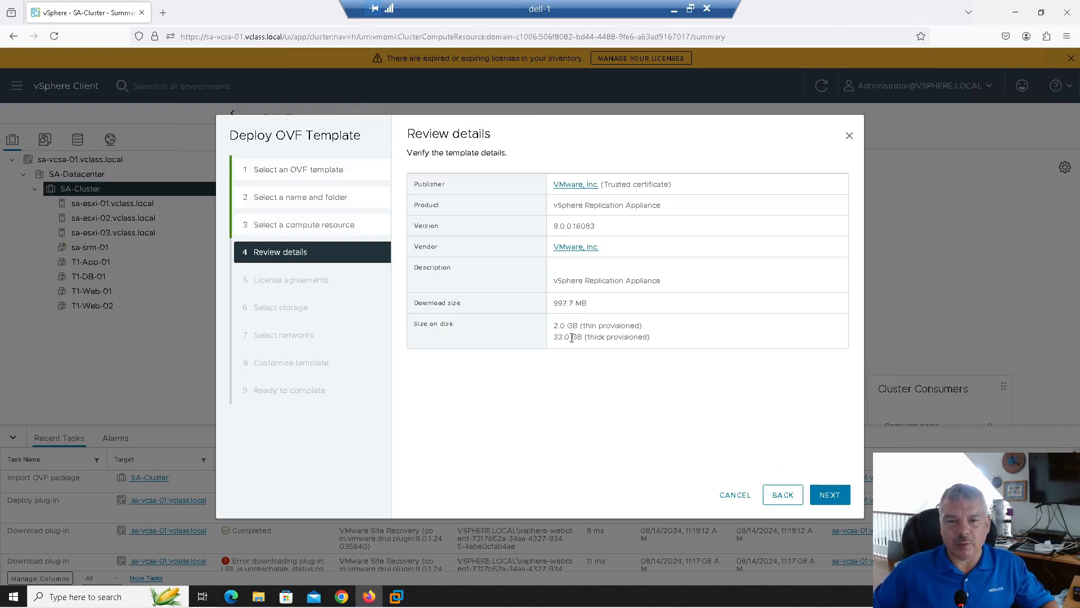
click(830, 496)
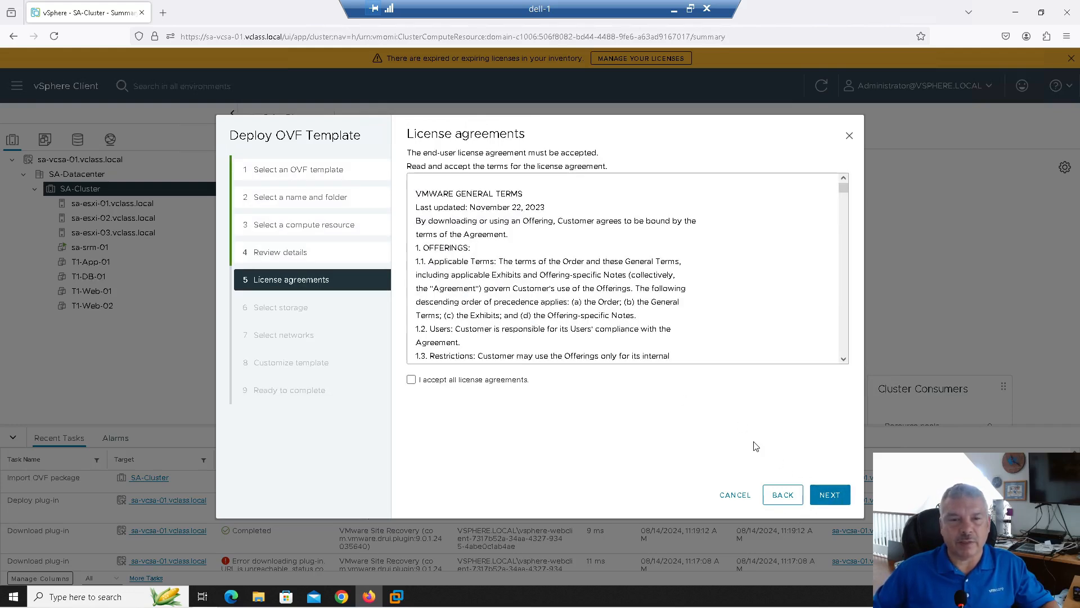
Accept all license agreements and store the appliance on vsanDatastore
scroll(513, 241, down, 5)
scroll(513, 240, down, 5)
click(464, 383)
click(829, 495)
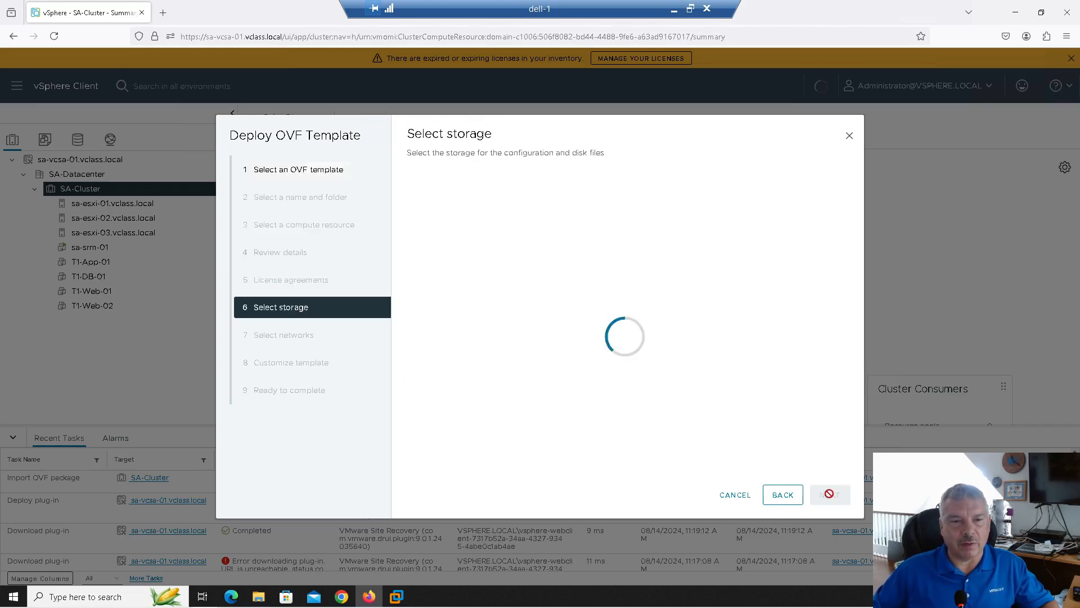
click(417, 260)
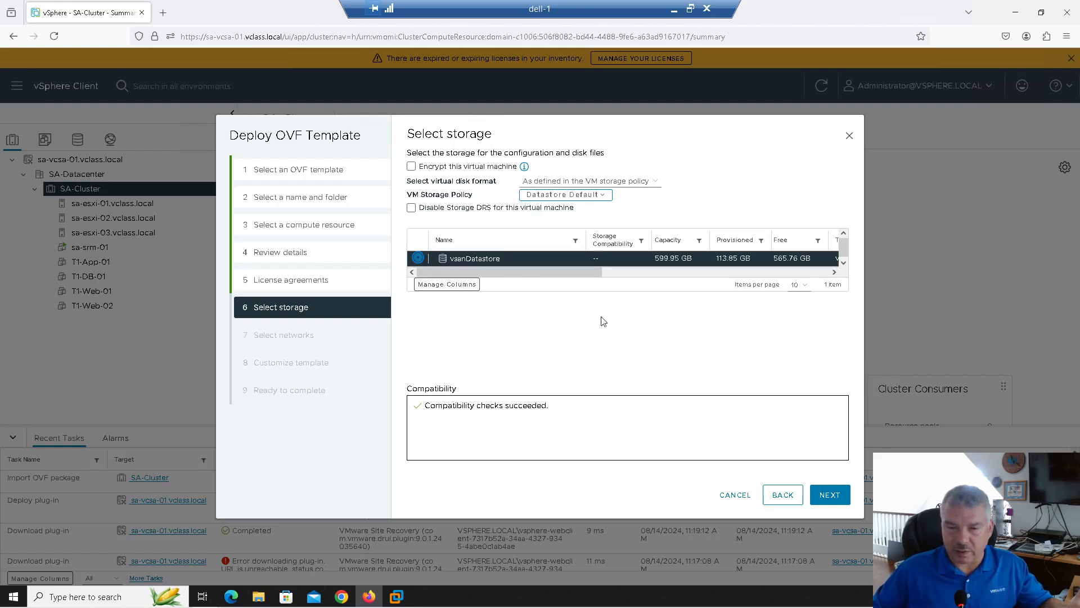
click(830, 494)
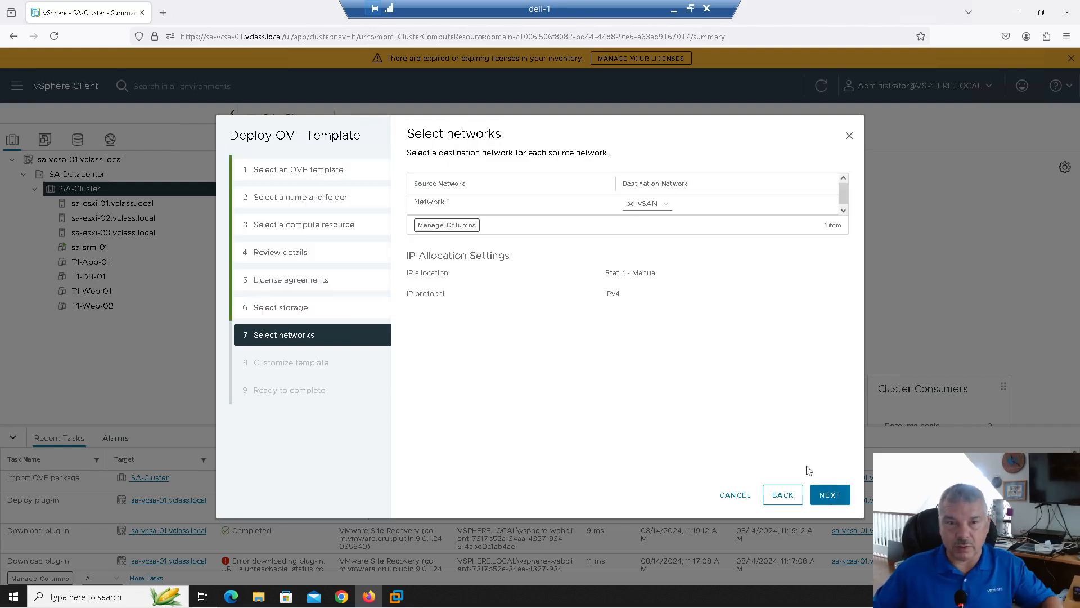
Map the destination network to the pg-Management port group
click(635, 205)
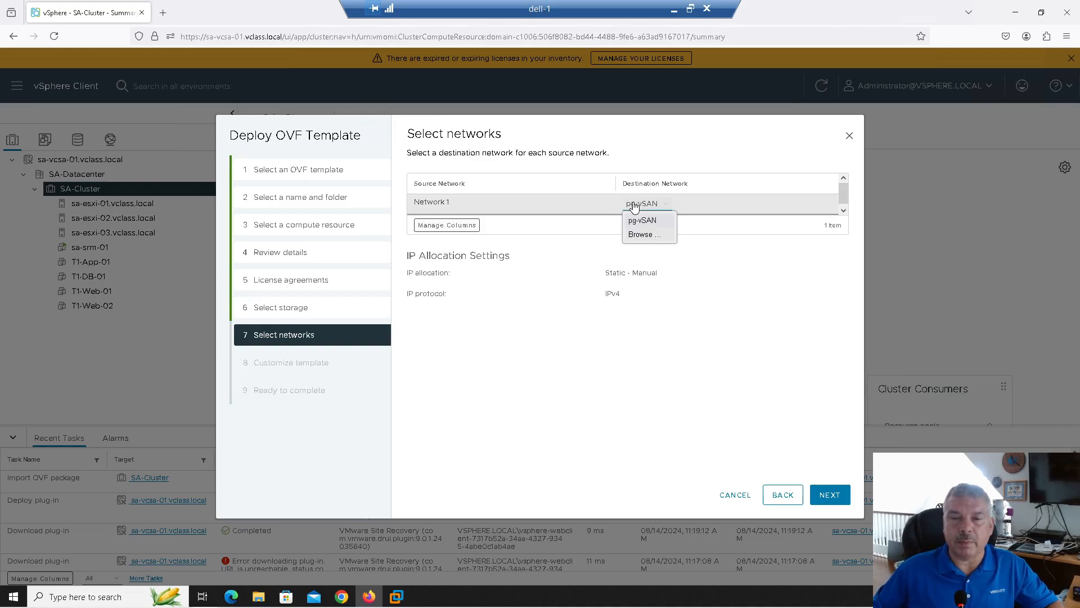
click(639, 235)
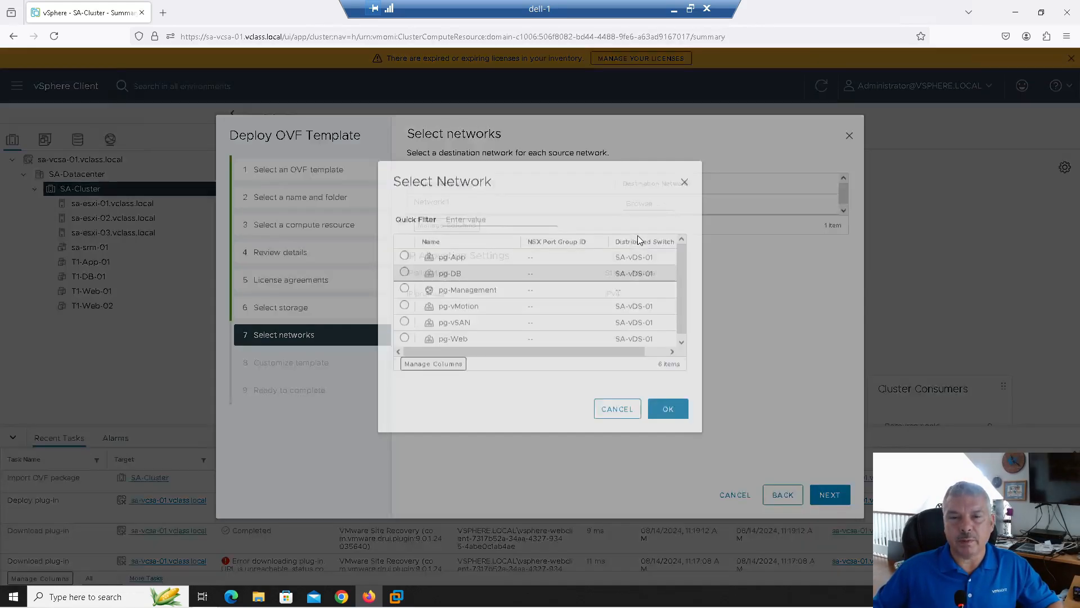
click(403, 310)
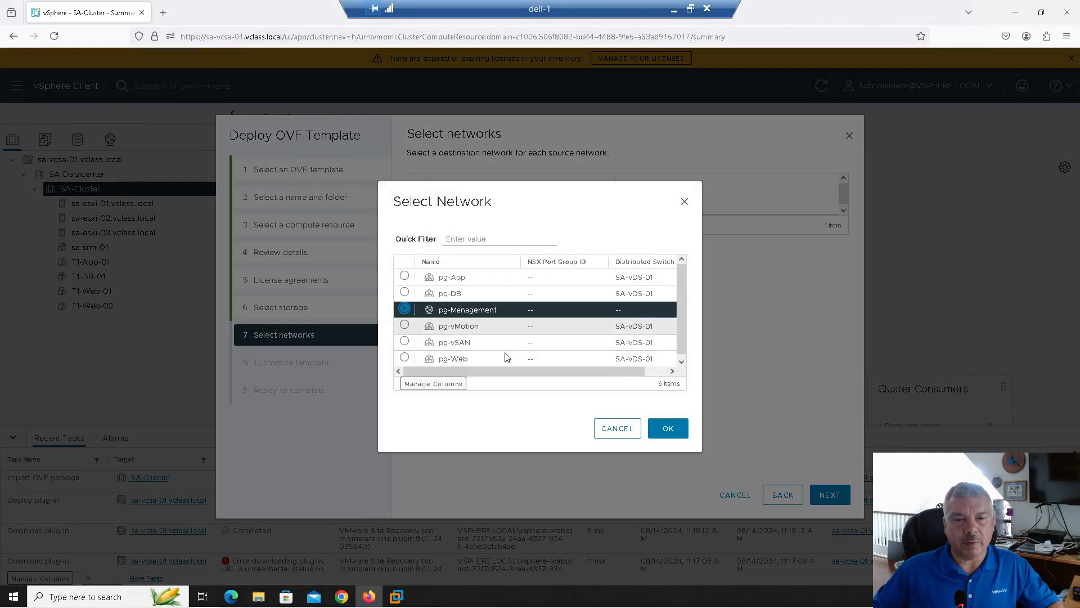
click(668, 428)
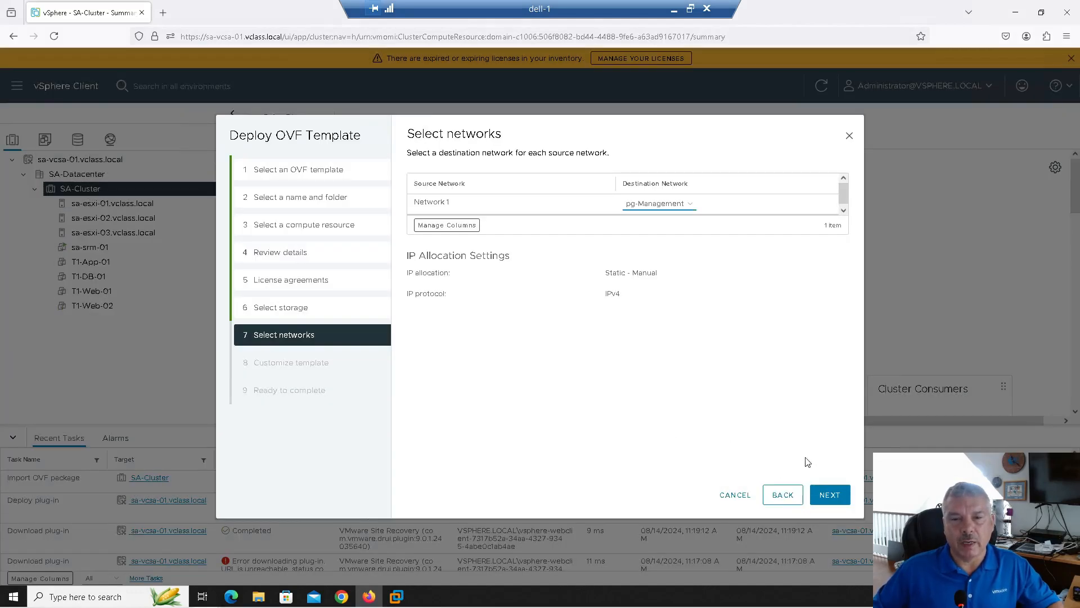
click(828, 497)
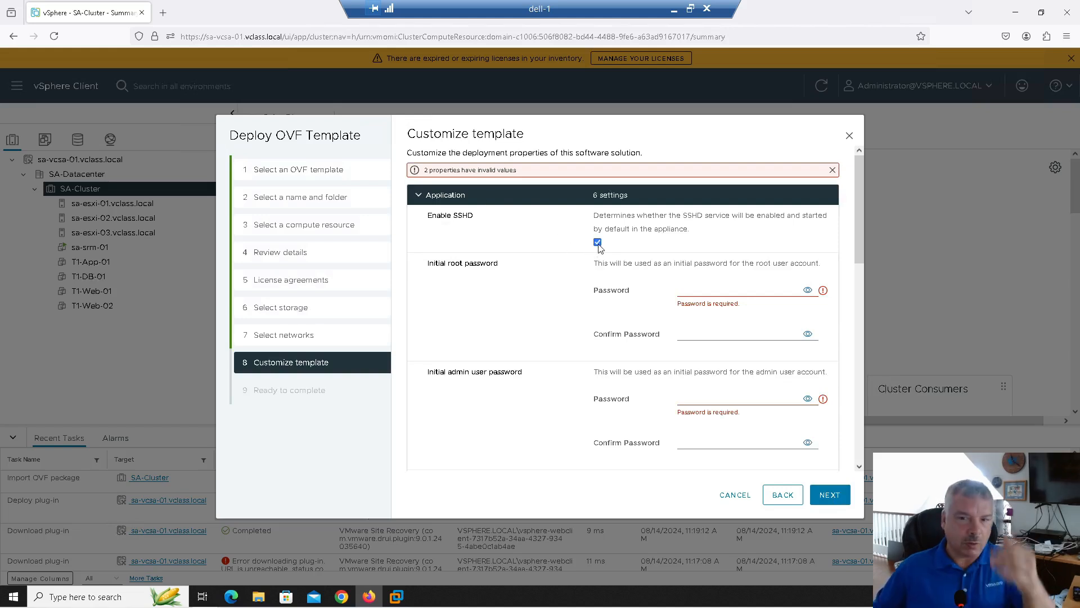
Enter and confirm the initial root password and the admin user password
click(687, 292)
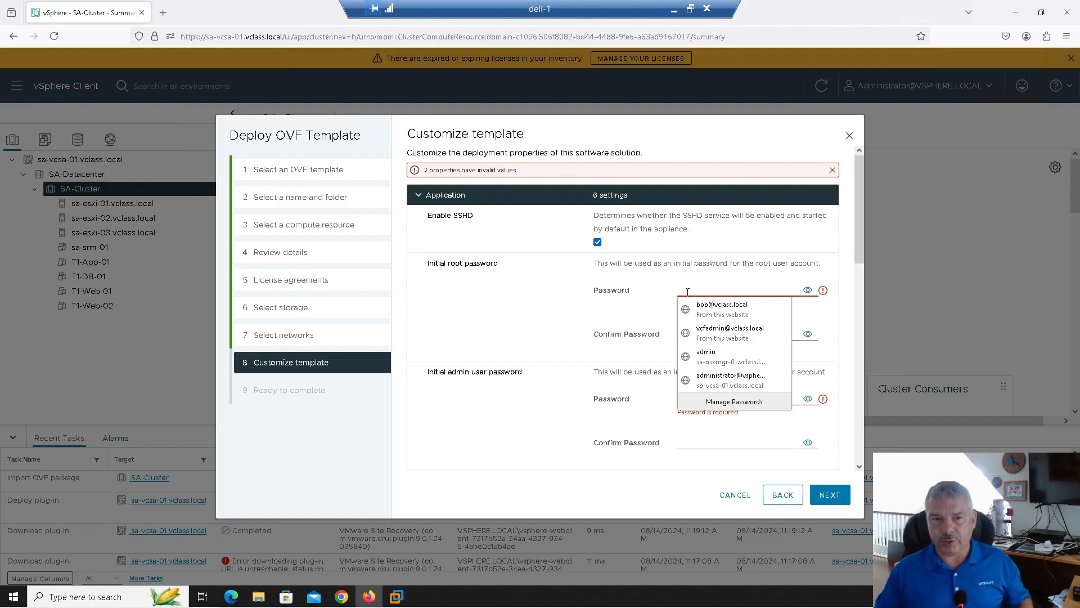
text(VMware)
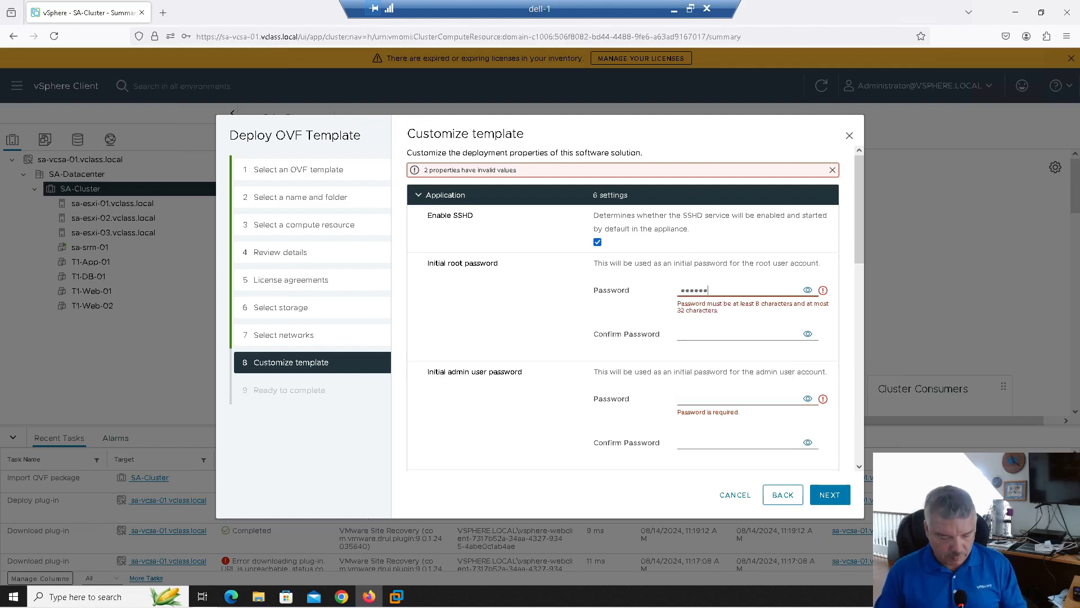
text(1!)
key(Tab)
key(Tab)
text(VMwa)
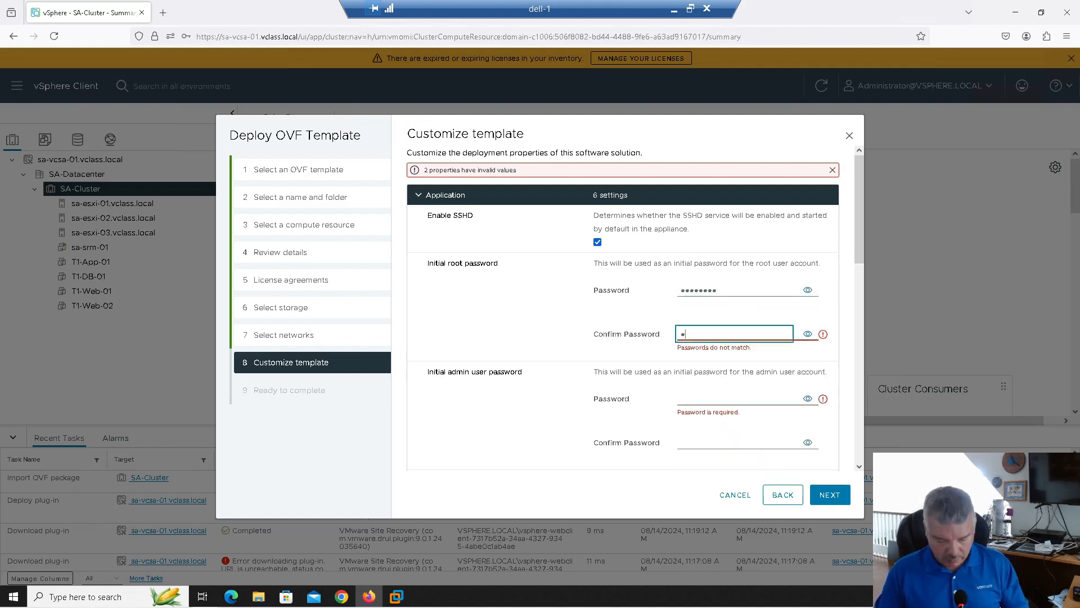
text(re1!)
key(Tab)
key(Tab)
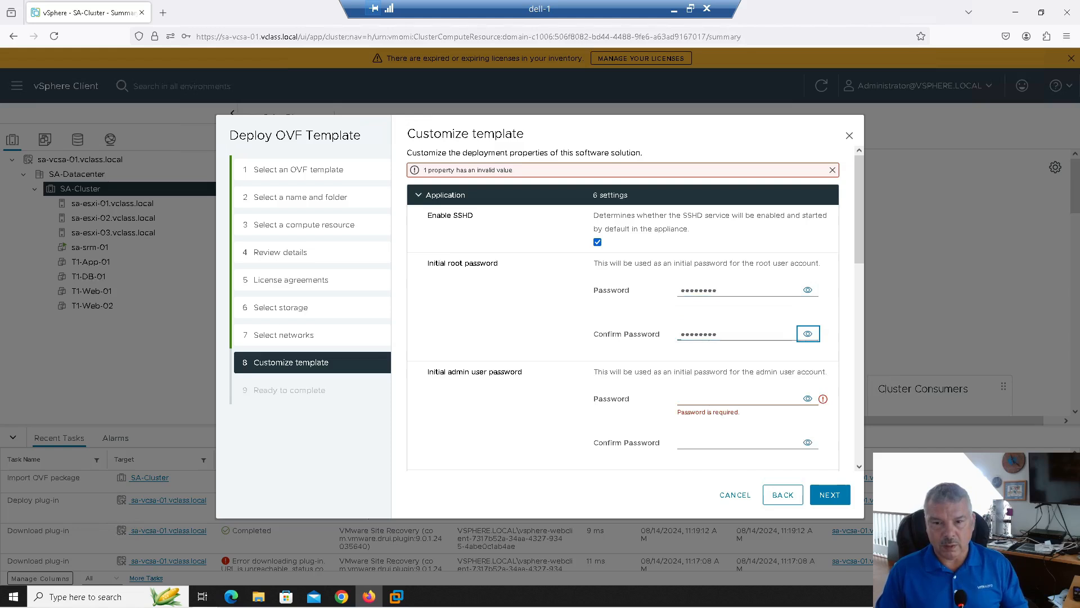
text(VMwa)
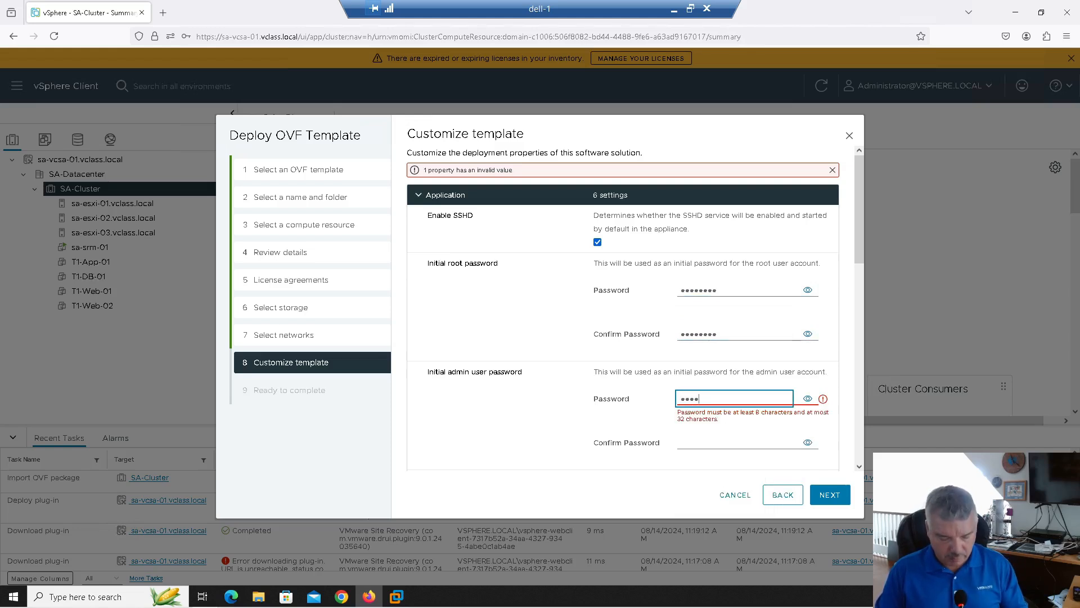
text(re1!)
key(Tab)
key(Tab)
text(VMware1!)
key(Tab)
Set a pool.ntp.org NTP server and hostname sa-vr-01.vclass.local
scroll(662, 302, down, 3)
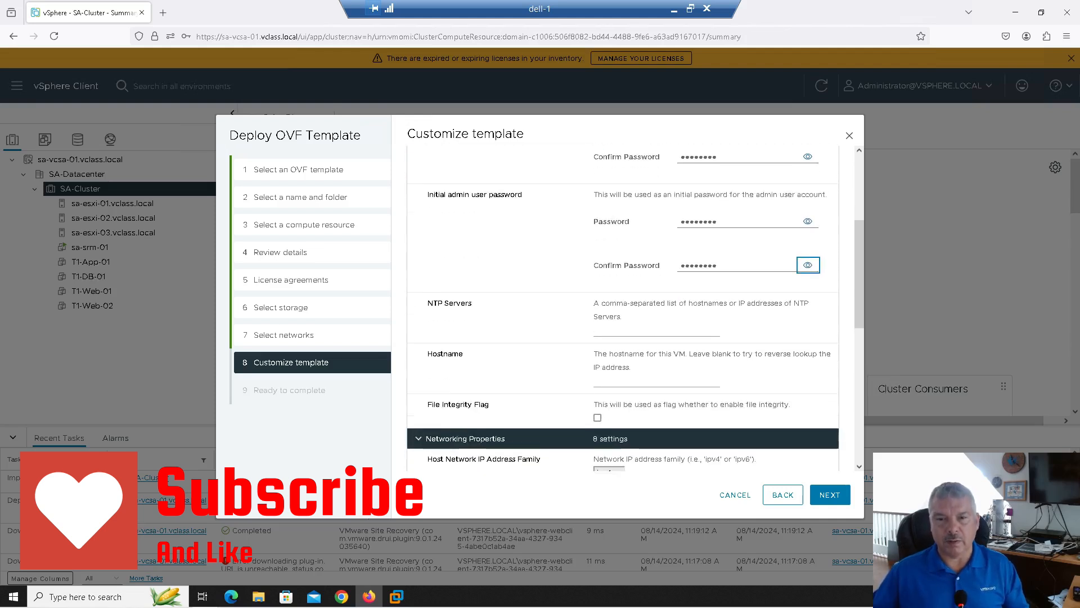
click(607, 326)
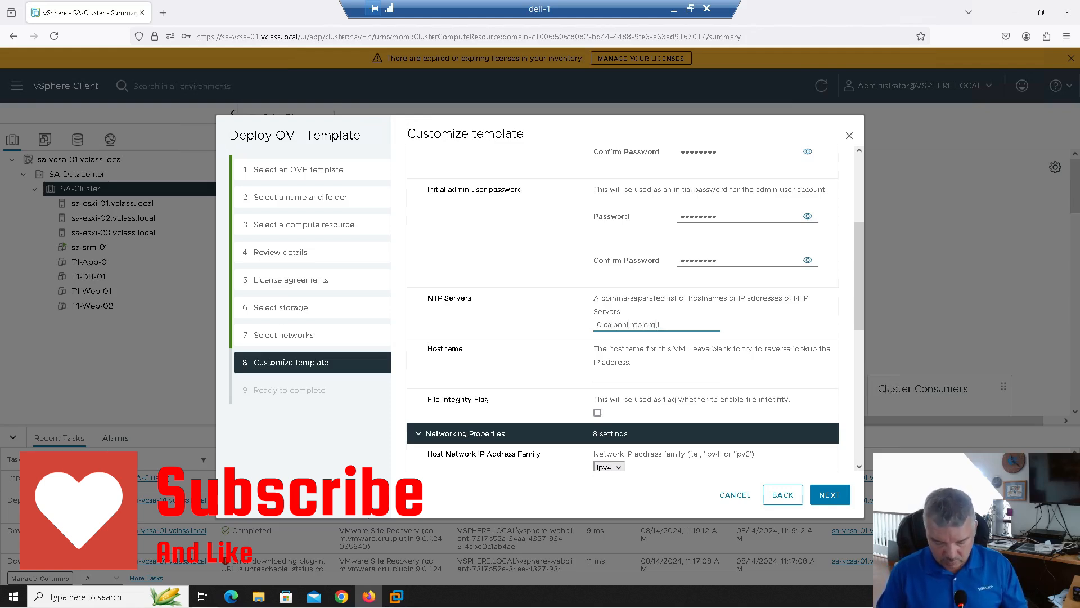
text(.pool.n)
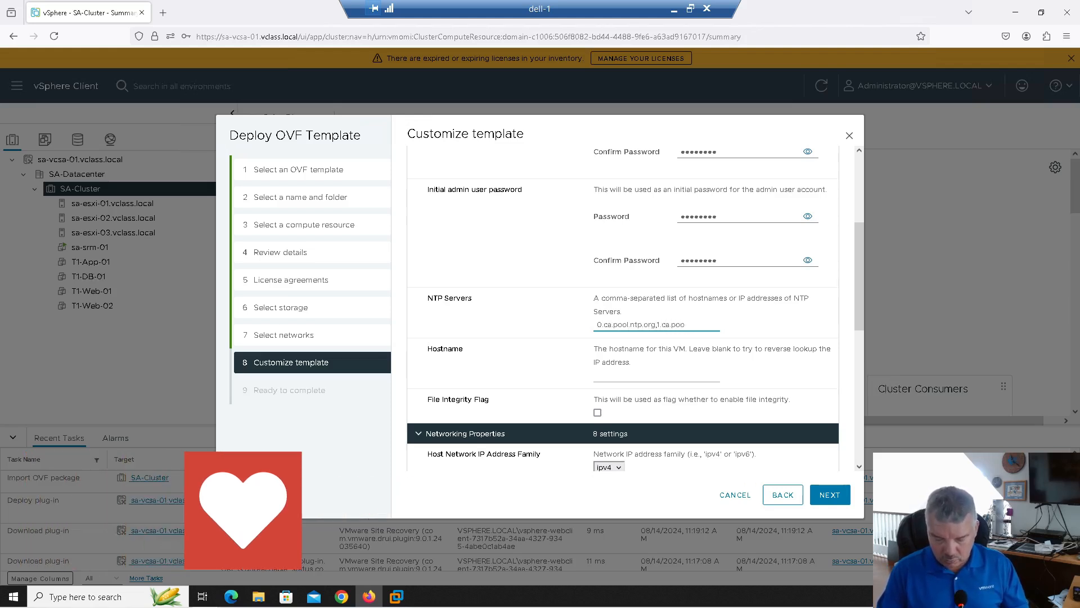
text(tp.org)
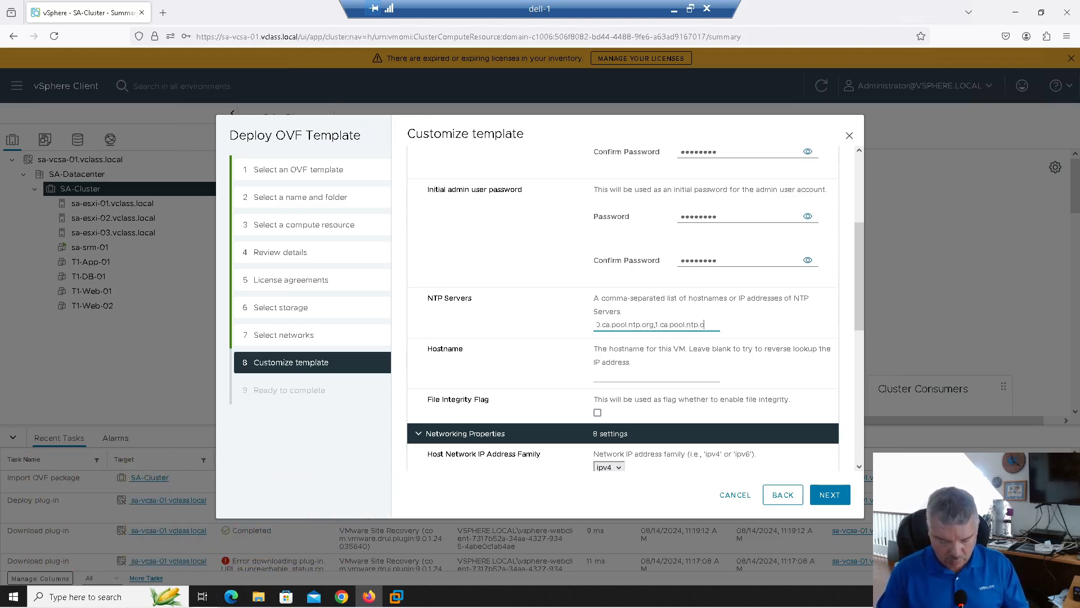
click(626, 376)
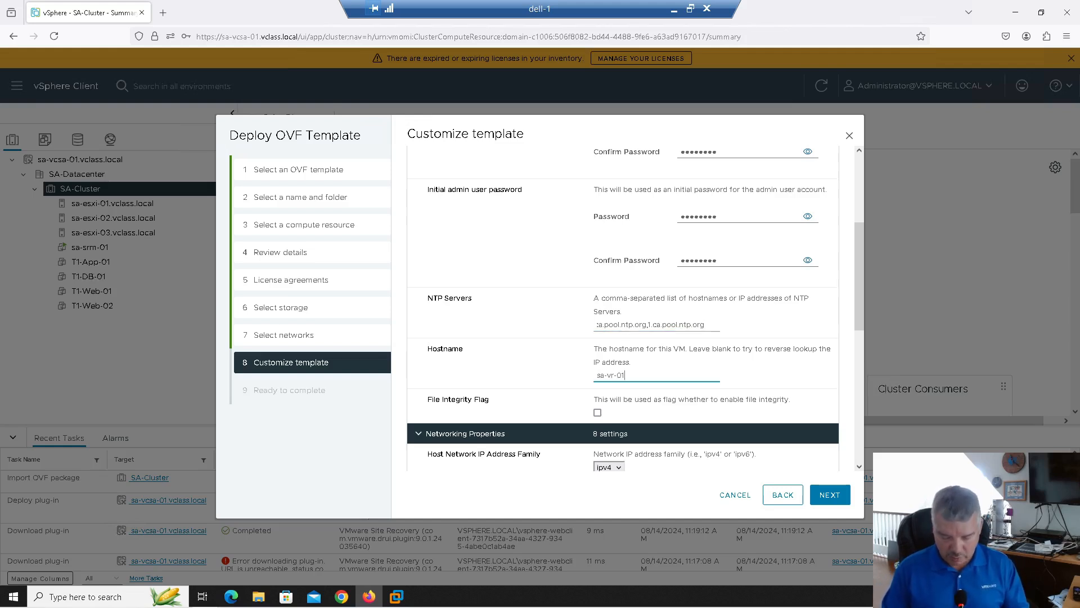
text(sa-vr-01.vclass.local)
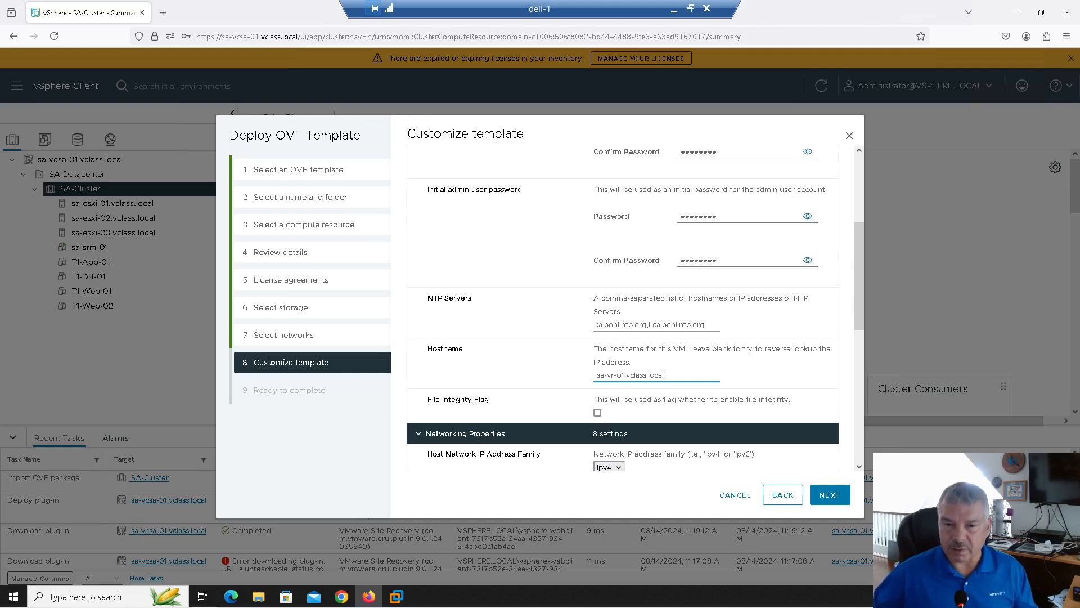
scroll(646, 367, down, 1)
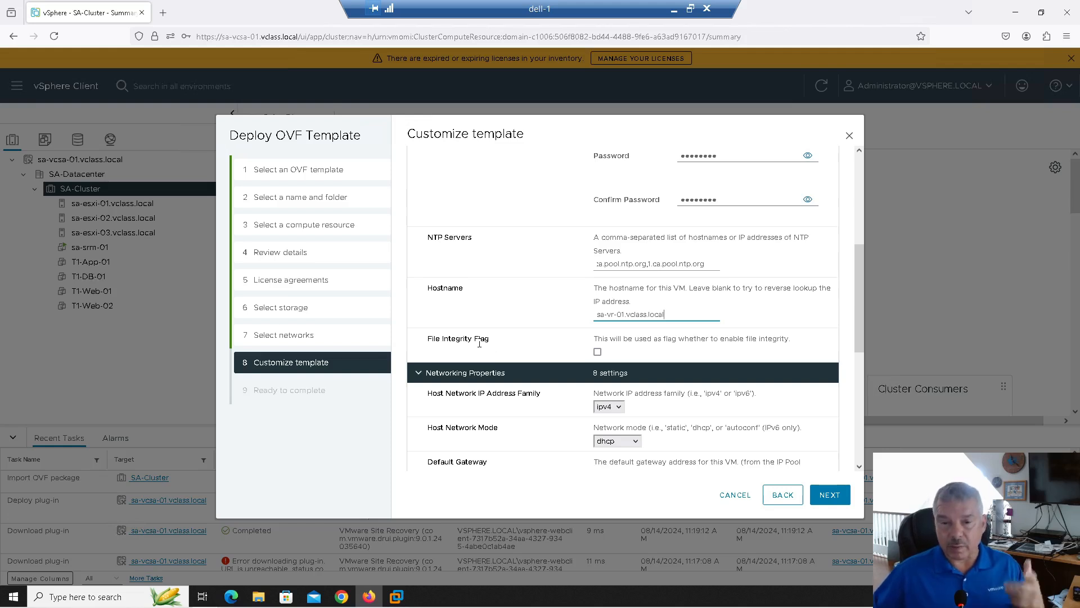
scroll(482, 373, down, 2)
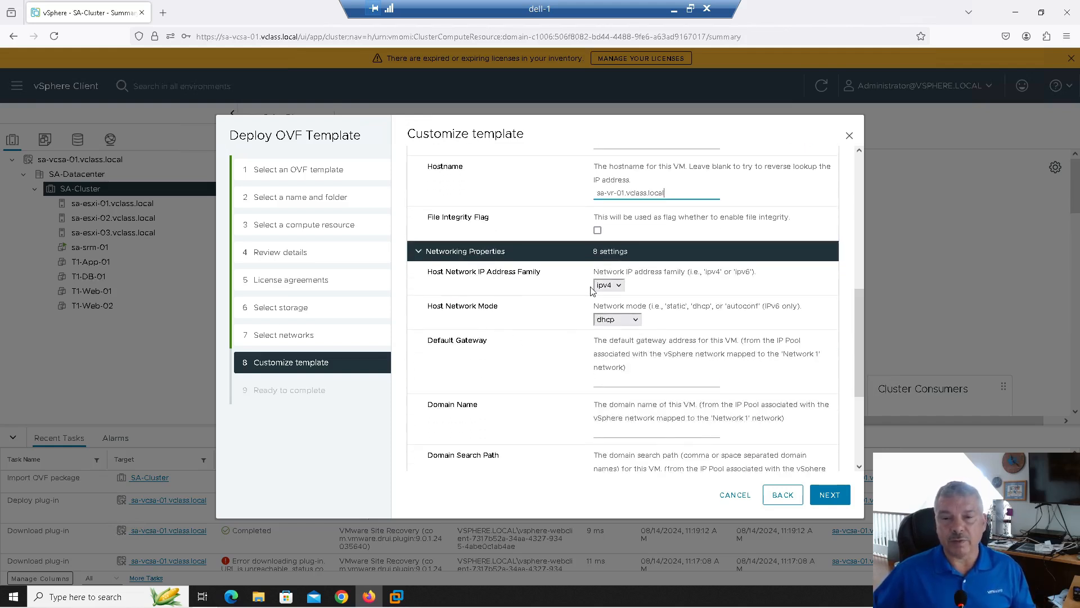
Set static network mode, gateway 172.20.10.10, and domain and search path vclass.local
click(621, 324)
click(620, 333)
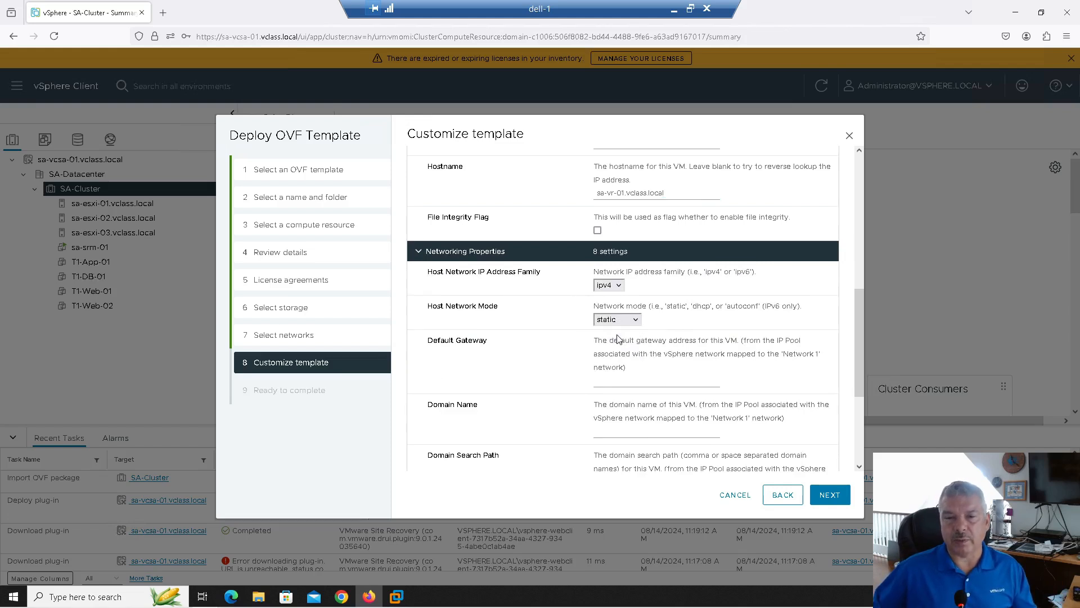
click(611, 381)
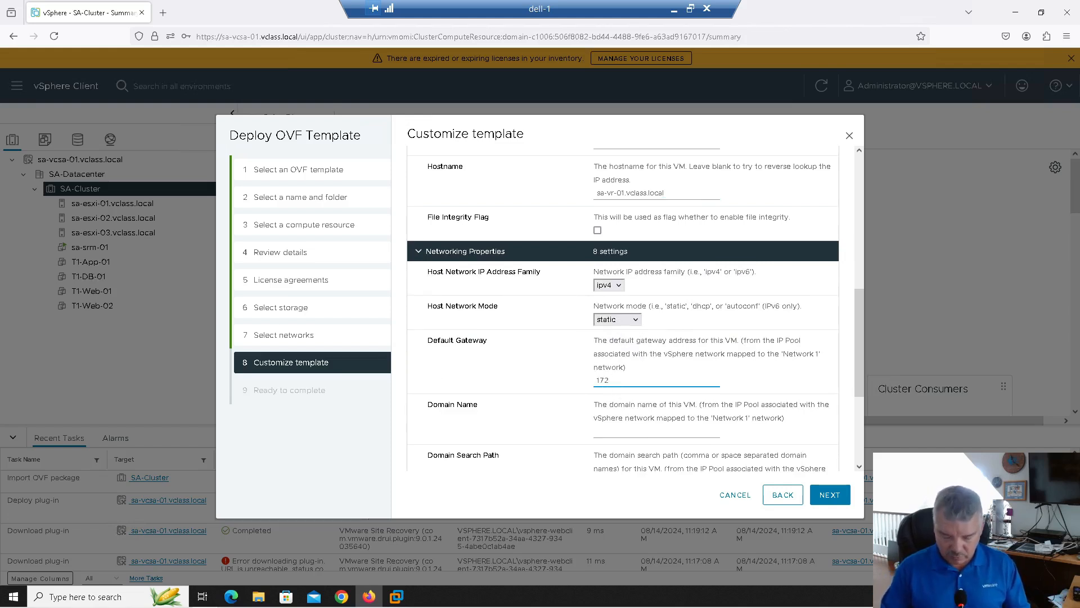
text(172.20.10.10)
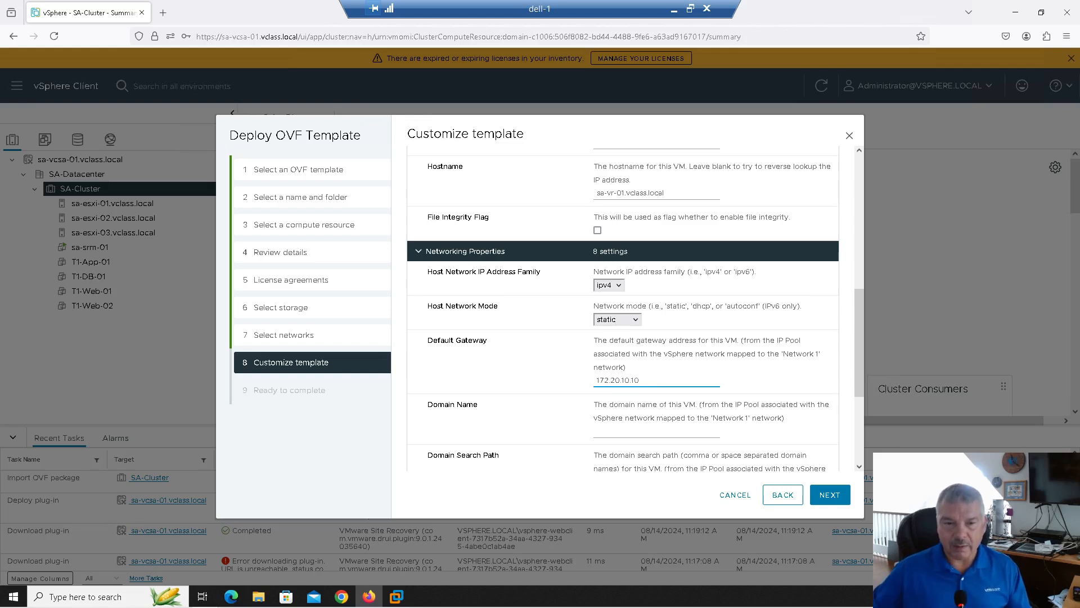
click(623, 434)
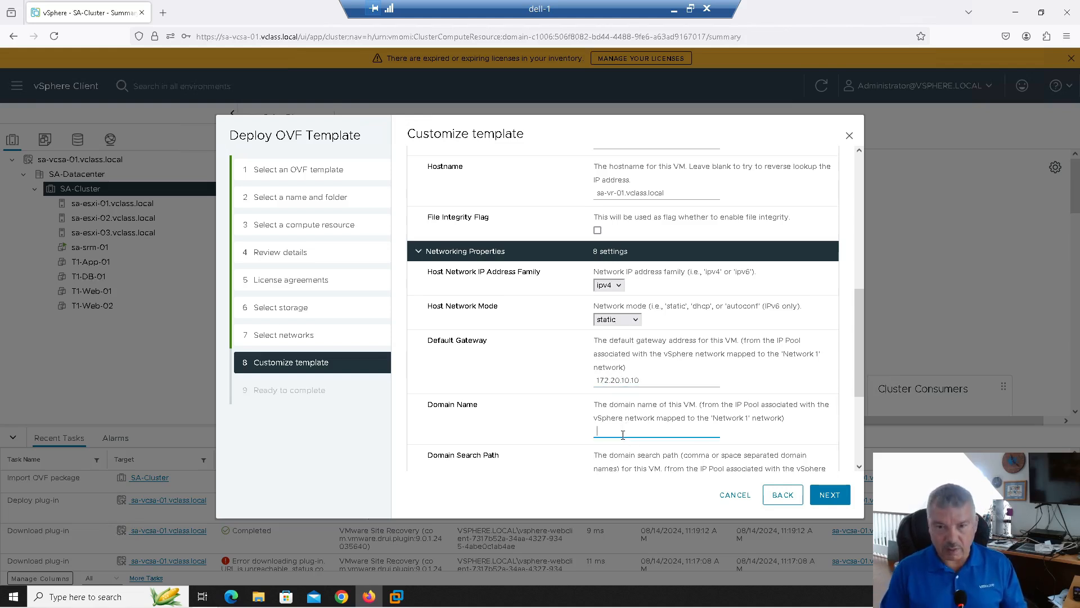
text(sa0)
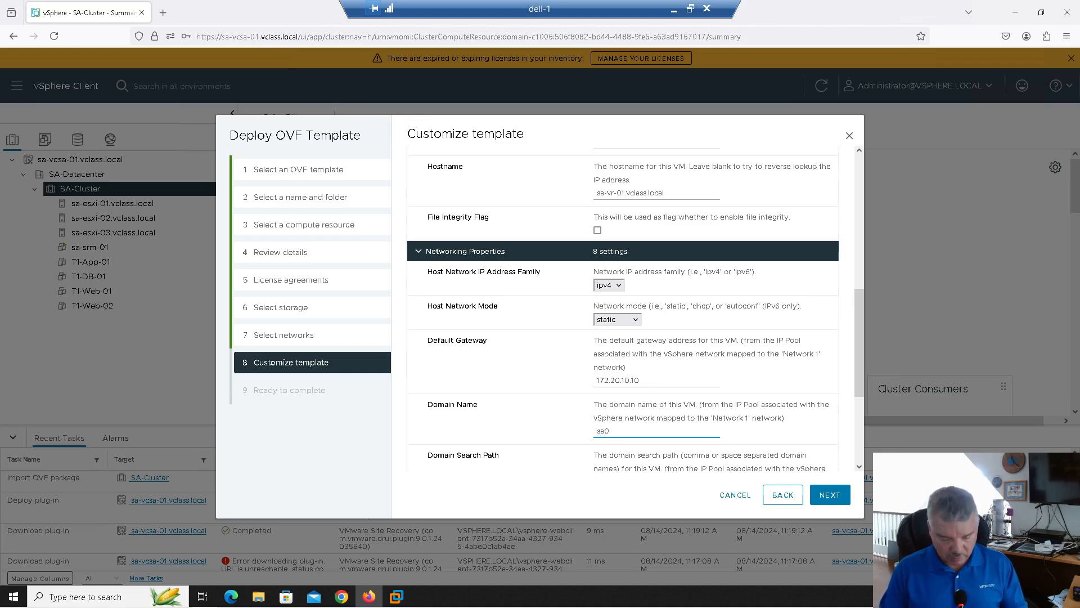
text(vr-01)
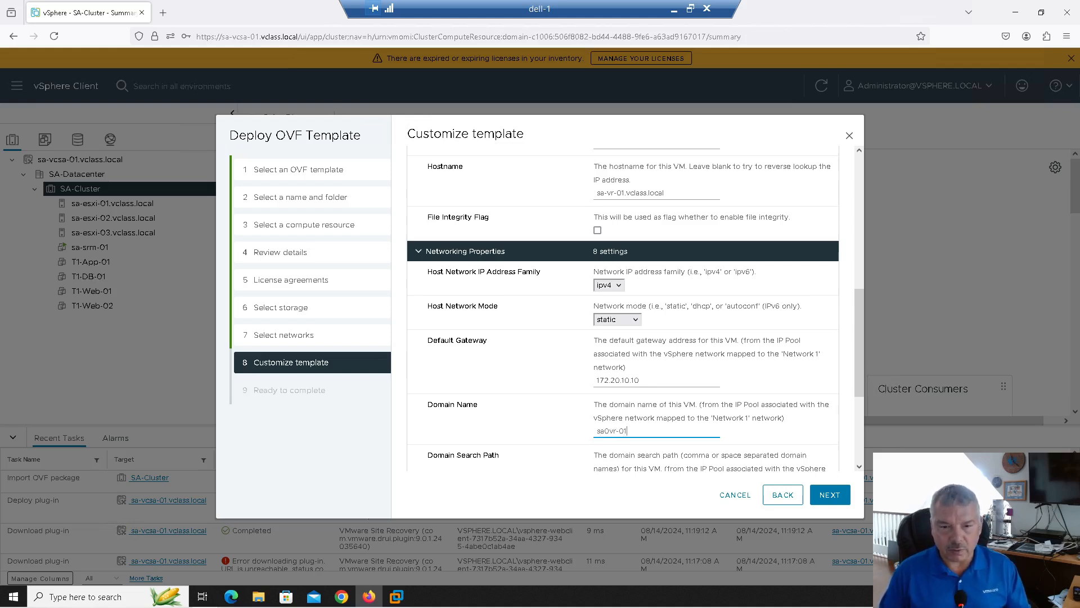
key(BackSpace)
key(BackSpace)
key(BackSpace)
key(BackSpace)
key(BackSpace)
key(BackSpace)
key(BackSpace)
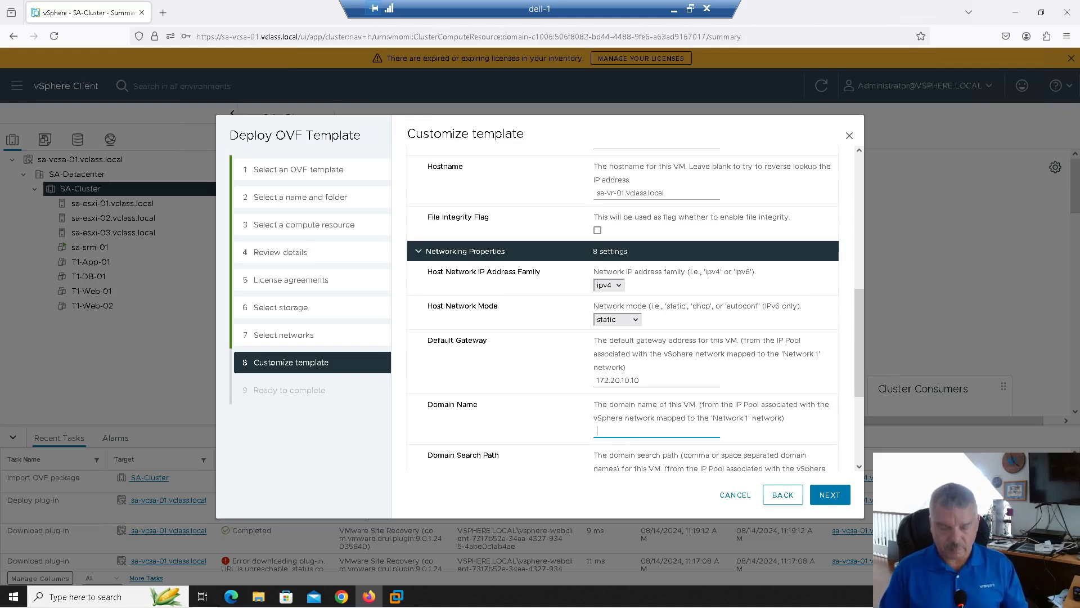
text(vclass.local)
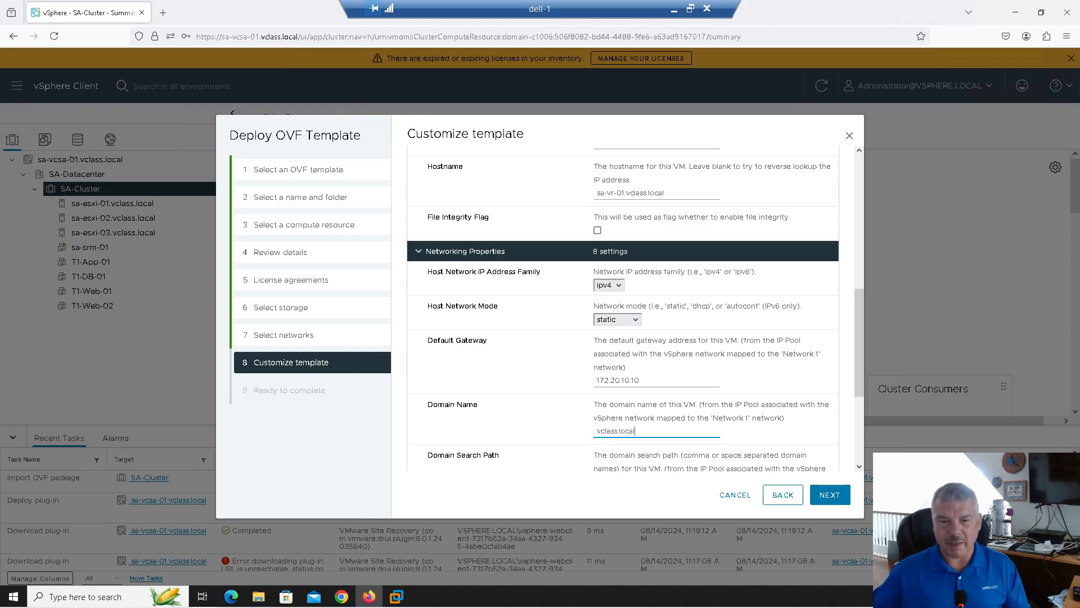
scroll(610, 482, down, 2)
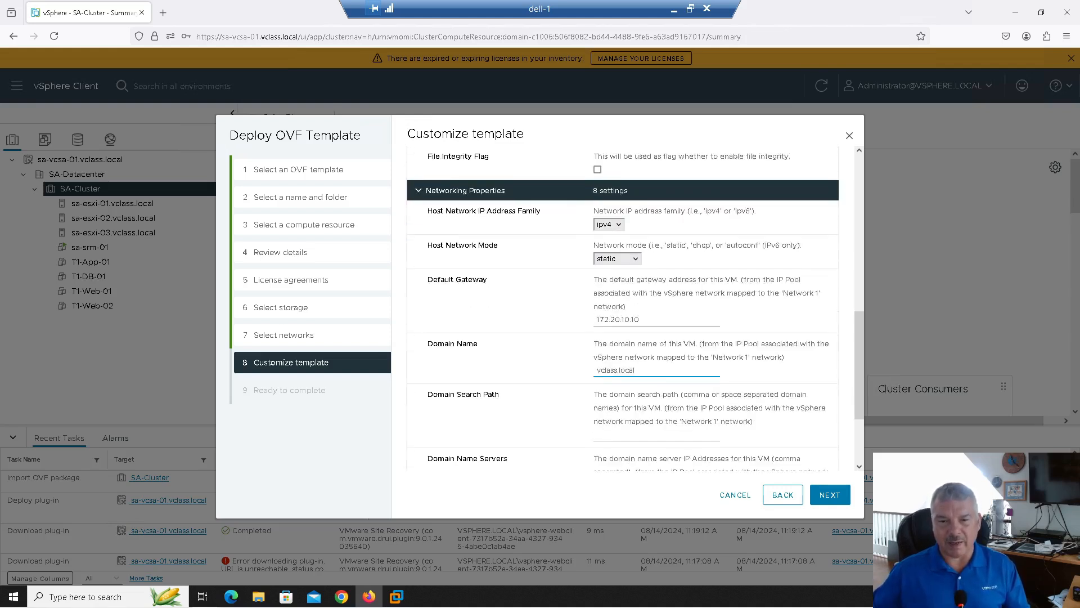
click(611, 432)
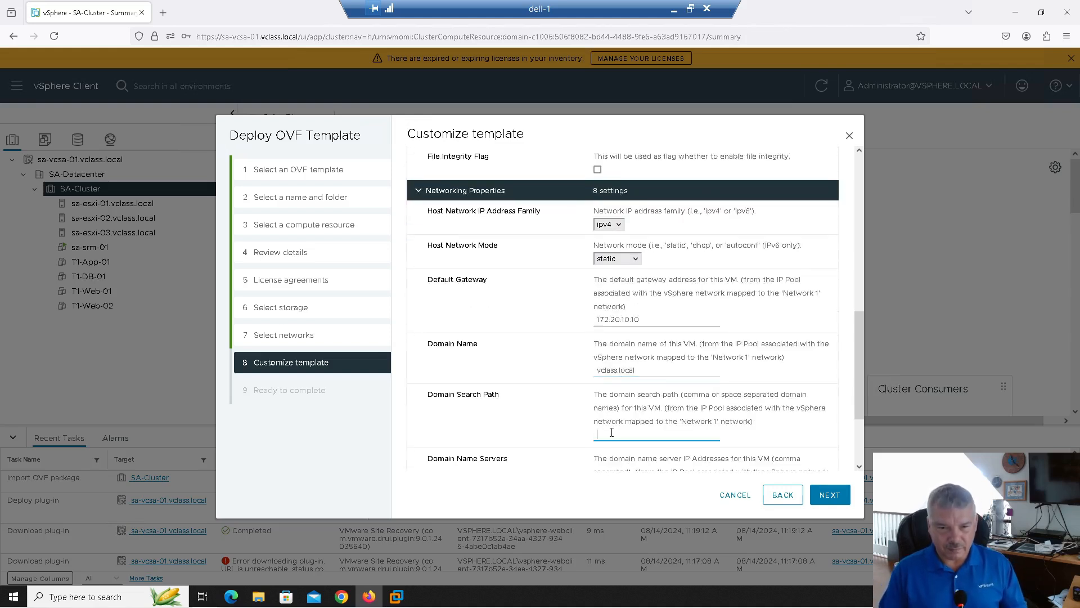
text(vclass.local)
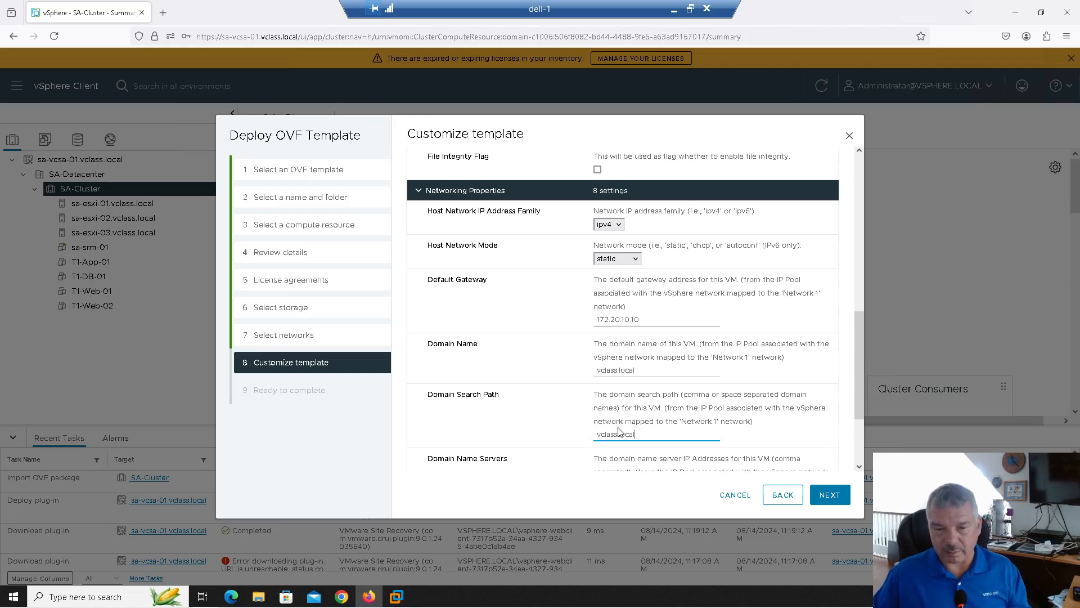
Enter DNS 172.20.10.10, IP 172.20.10.25 and network prefix 24
scroll(619, 427, down, 3)
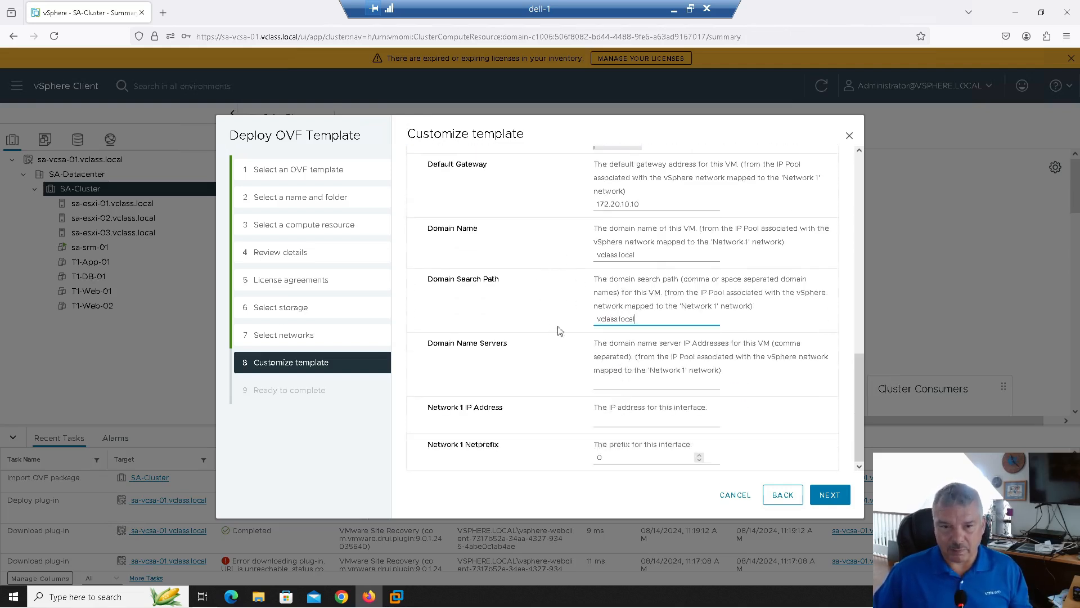
click(613, 384)
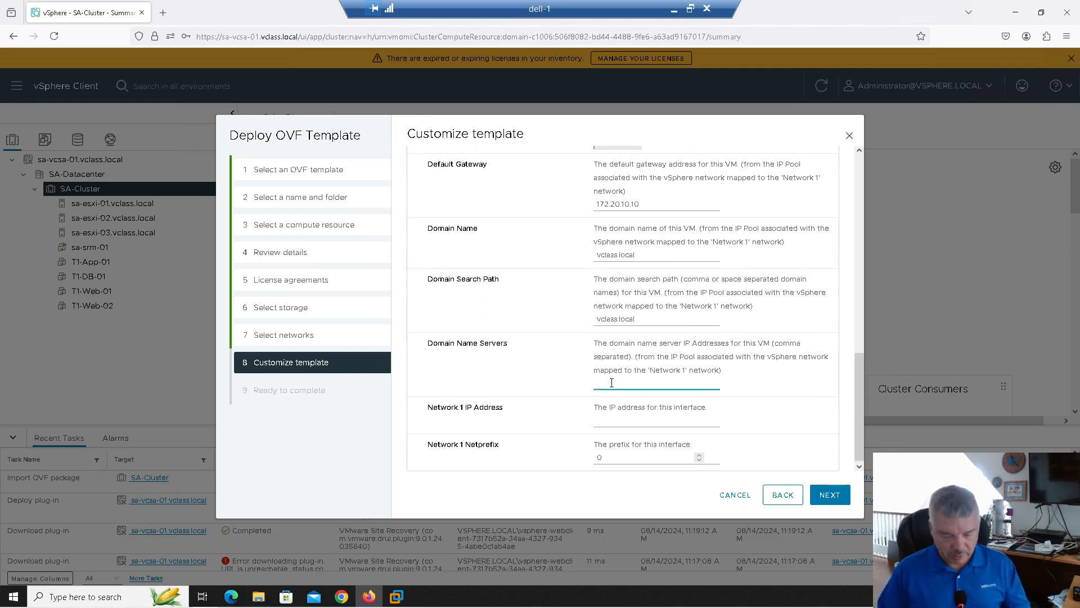
text(172.20.10.10)
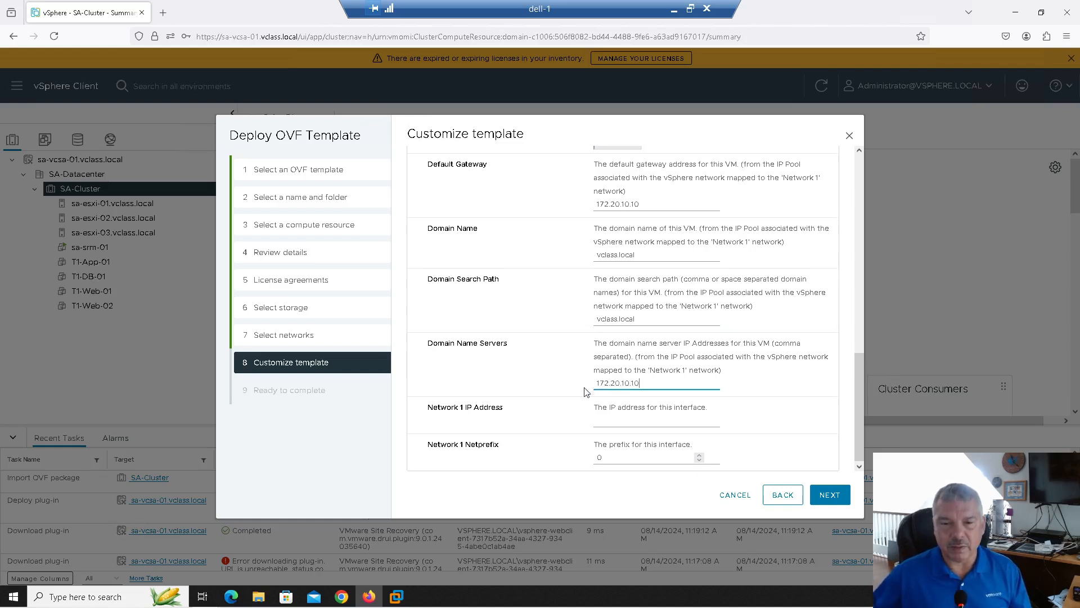
click(602, 421)
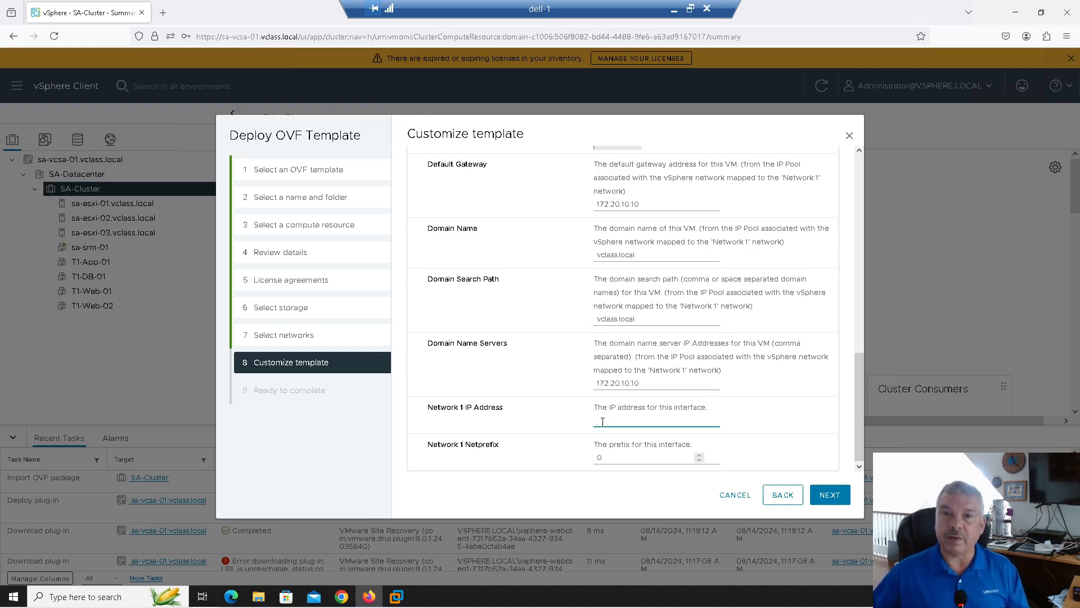
text(172.20.10.25)
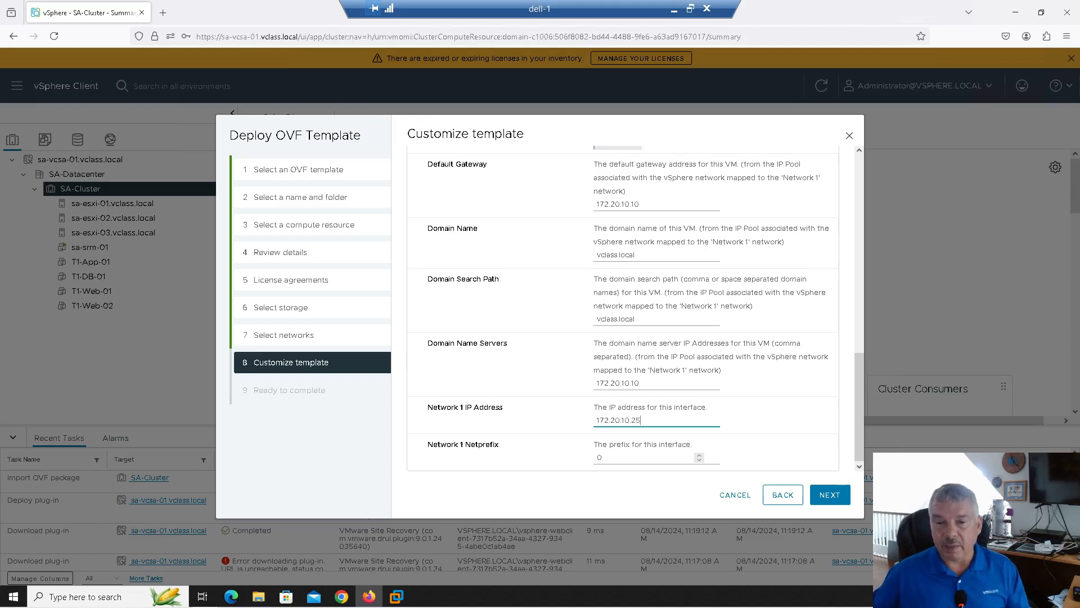
click(613, 456)
text(24)
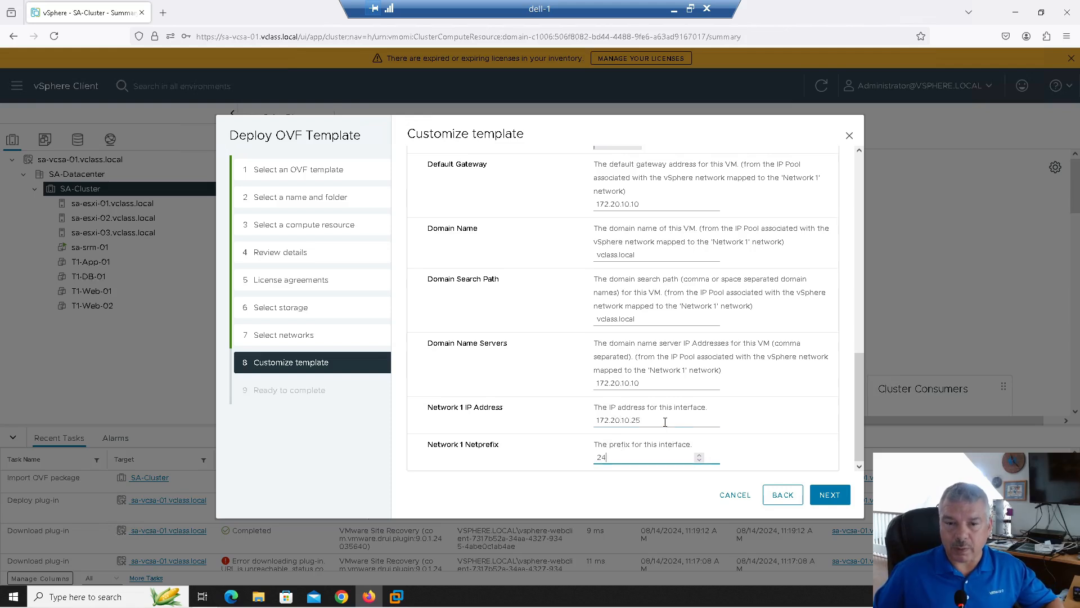
drag(670, 422, 581, 424)
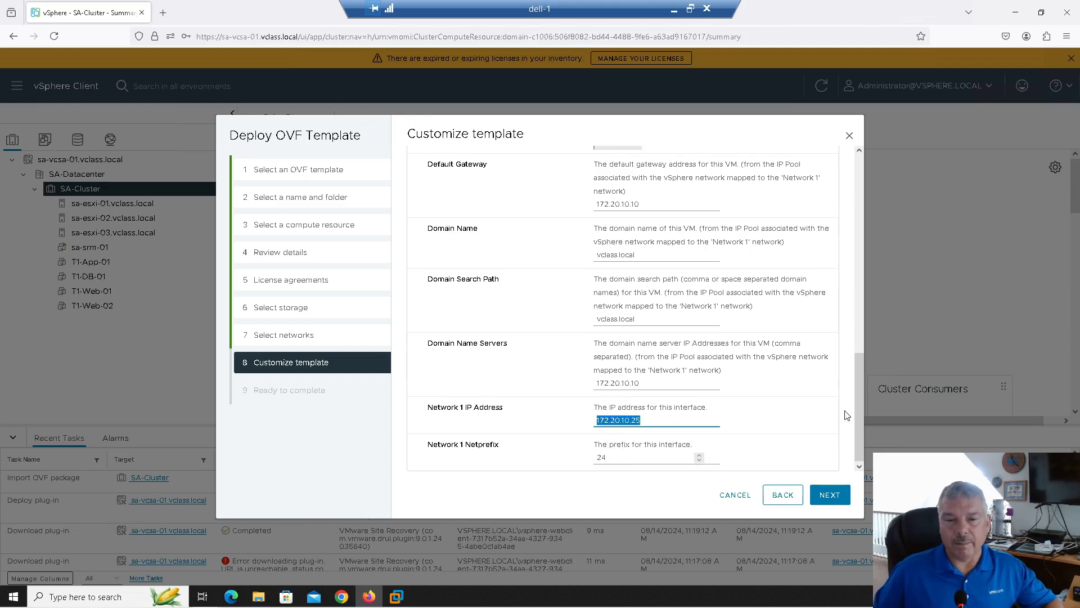
click(824, 493)
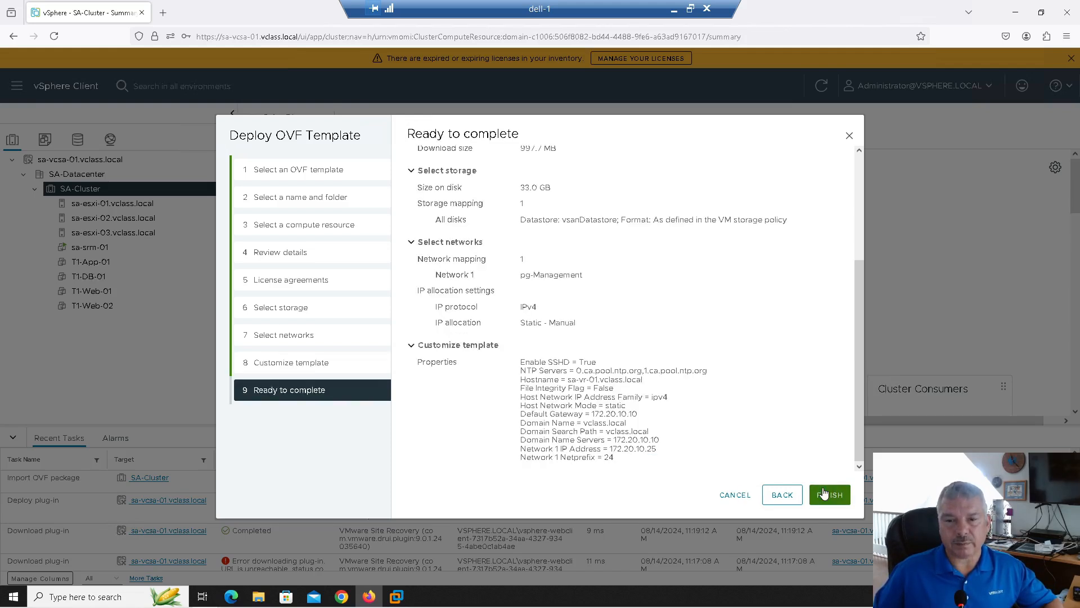
Finish the wizard to deploy the sa-vr-01 replication appliance into SA-Cluster
click(823, 495)
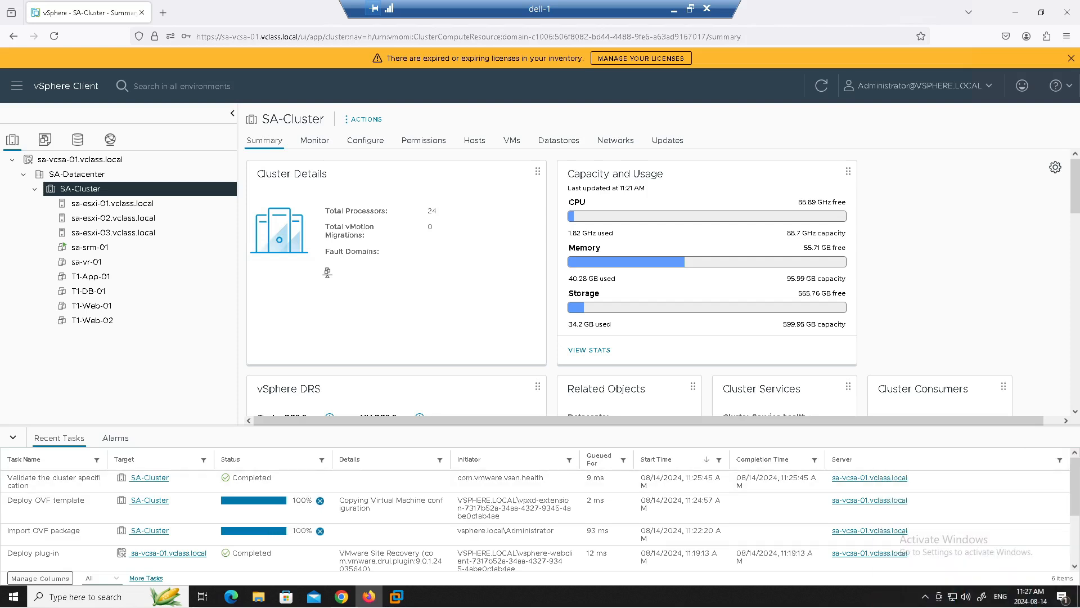
Check the sa-vr-01 web console reports IP 172.20.10.25 and its management URL
click(90, 262)
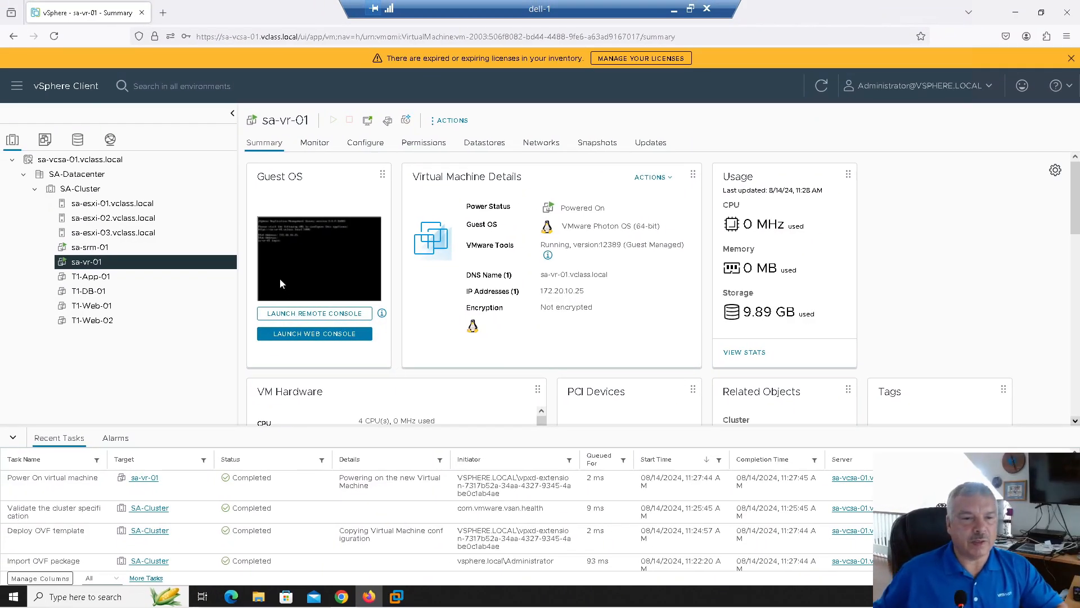
click(302, 336)
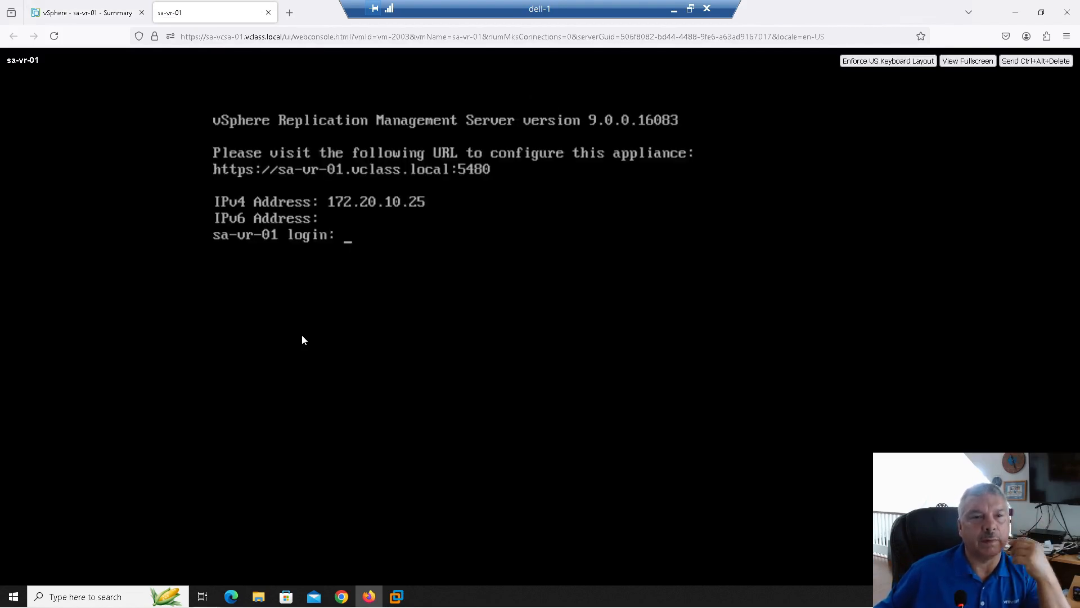
click(268, 12)
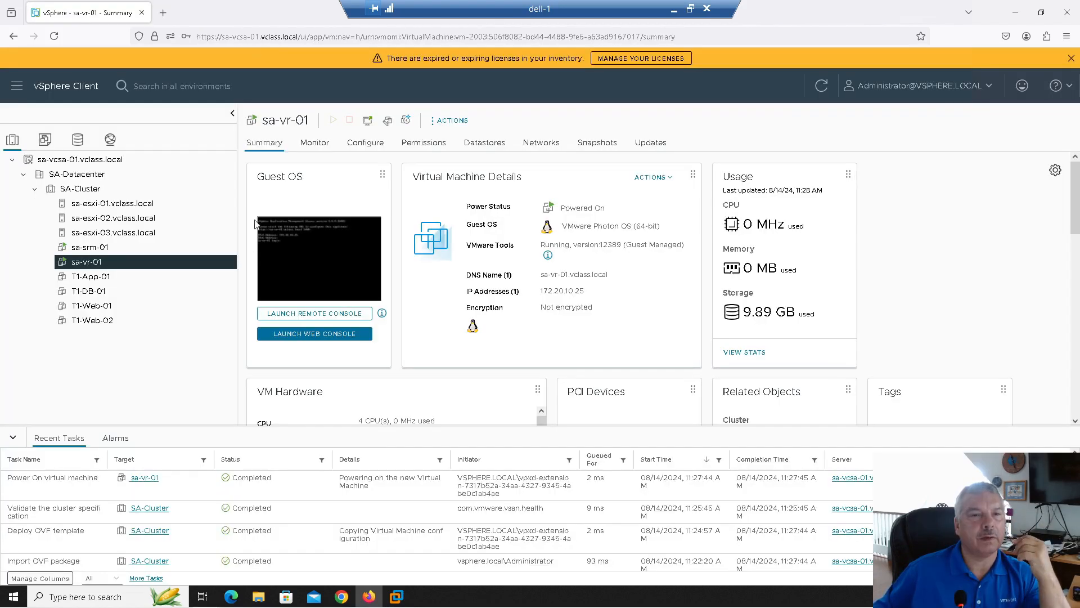
click(163, 13)
click(193, 31)
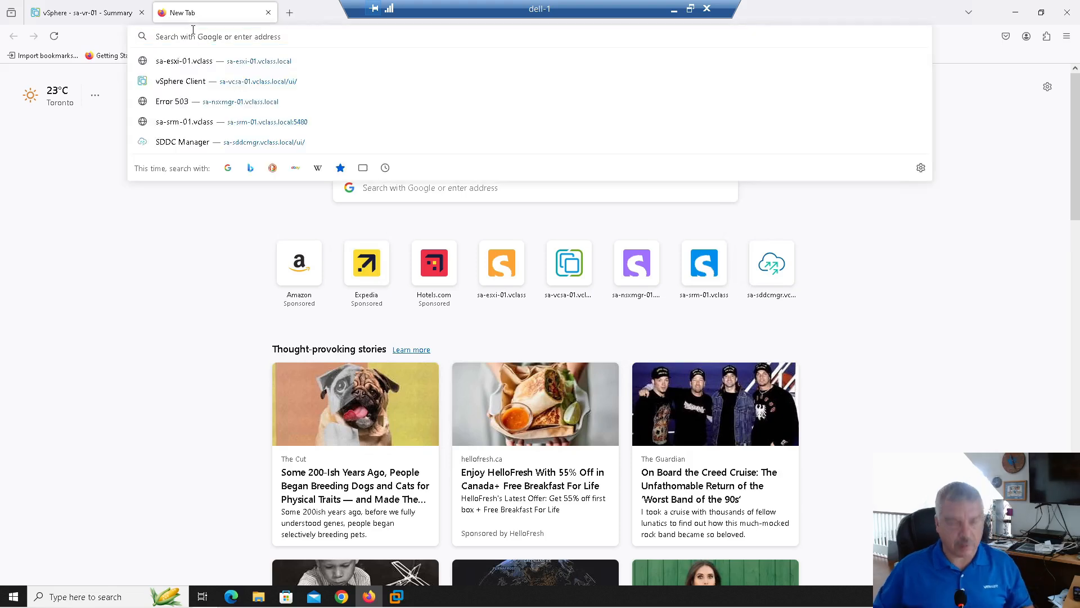
text(https://sa-)
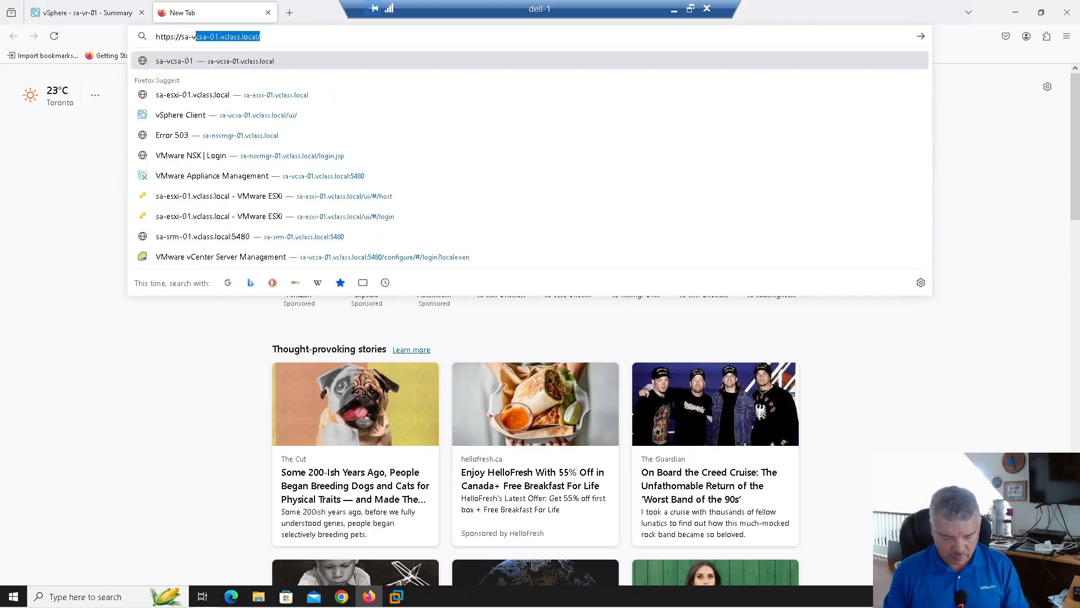
text(vr-01.v)
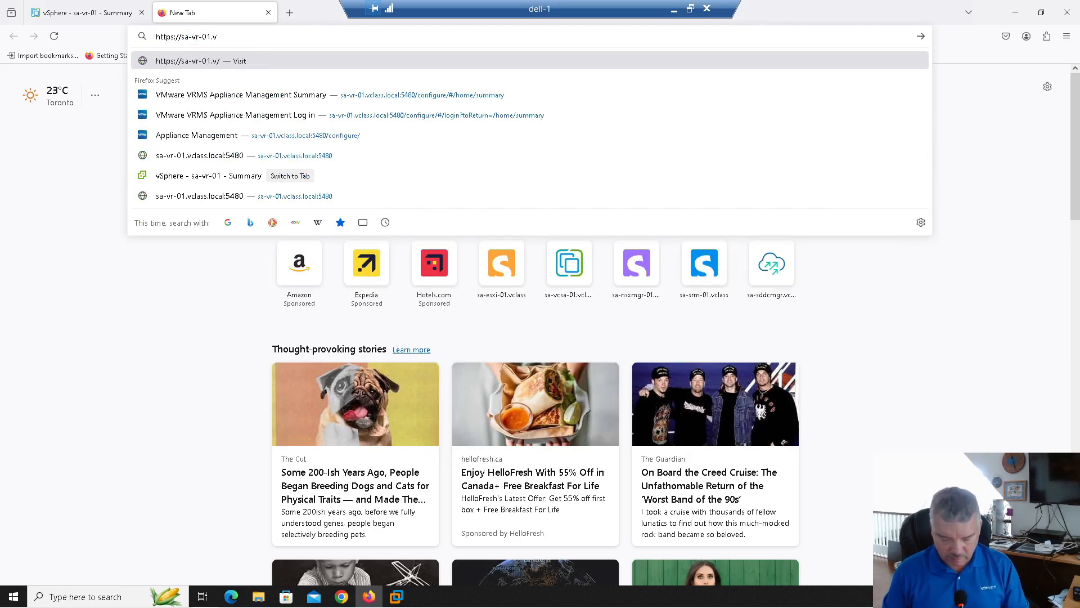
text(class.local)
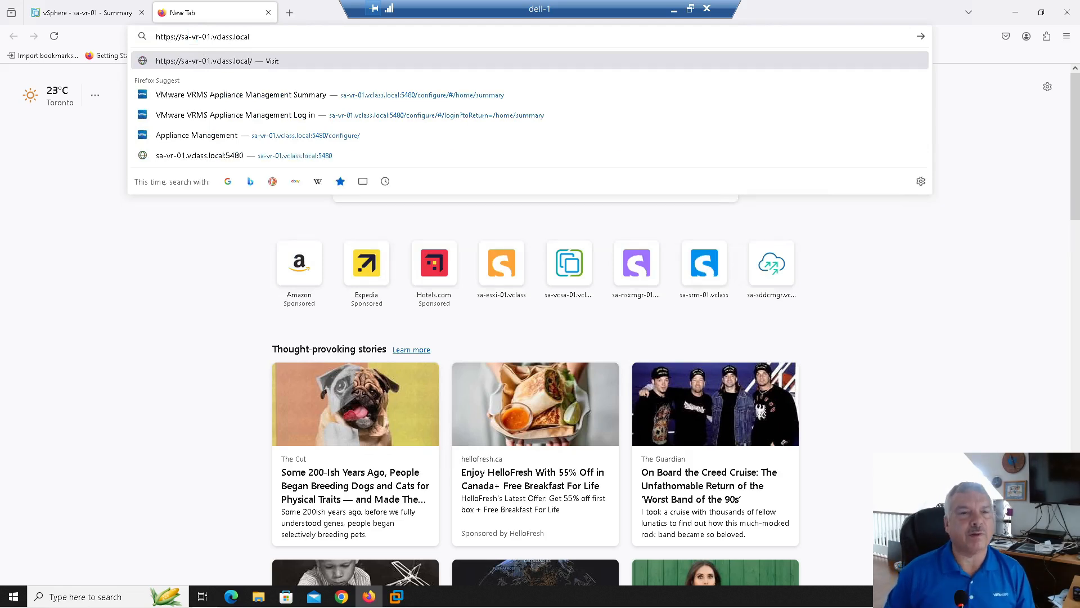
text(:5480)
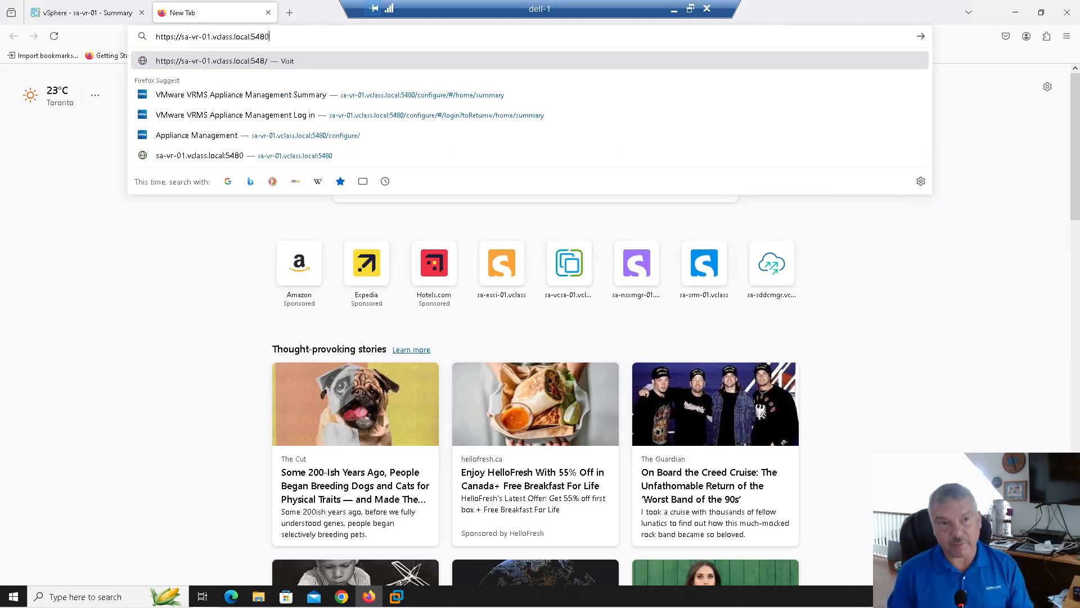
key(Return)
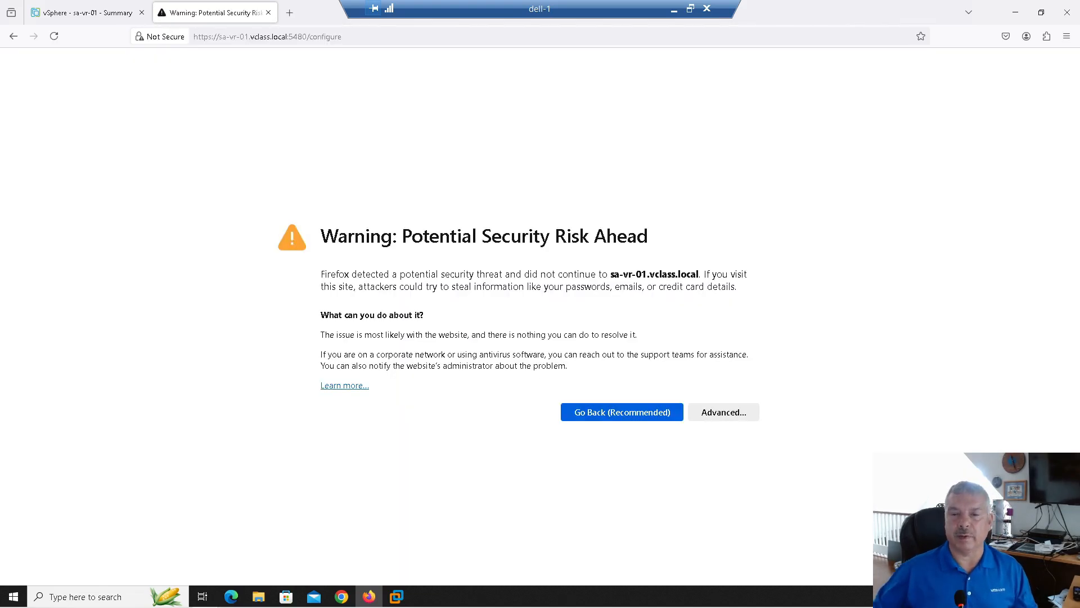
click(720, 414)
click(669, 543)
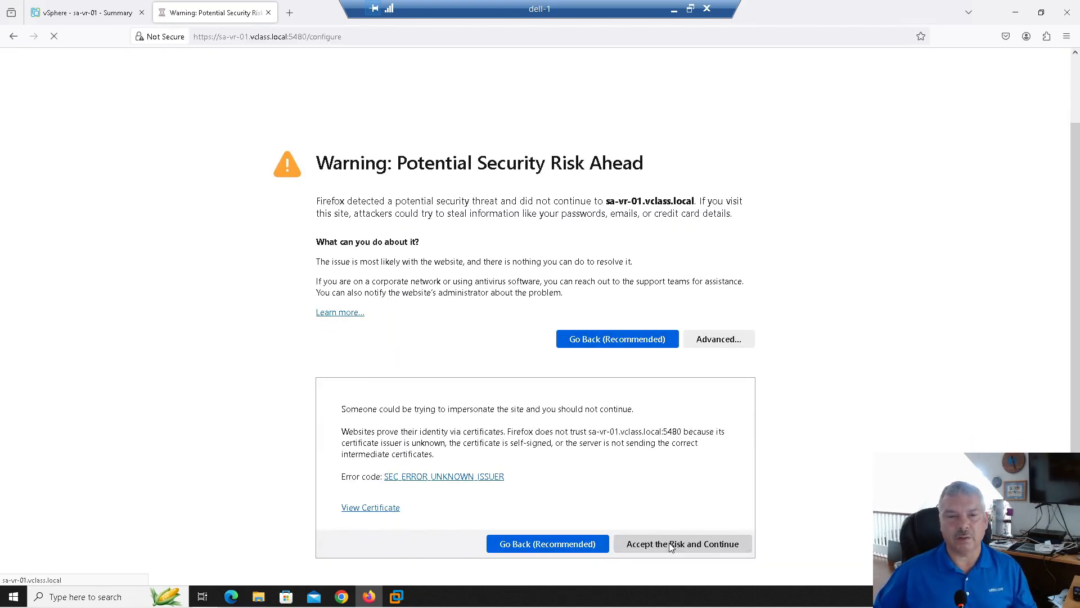
Sign in to VRMS Appliance Management as admin with the appliance password, then launch Configure Appliance
click(86, 320)
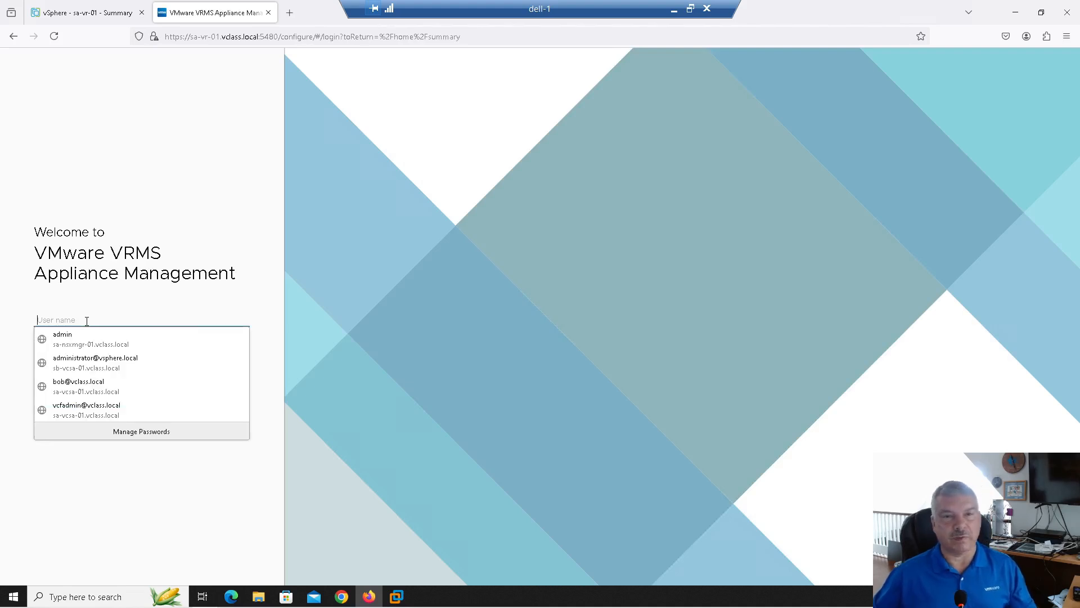
text(admin)
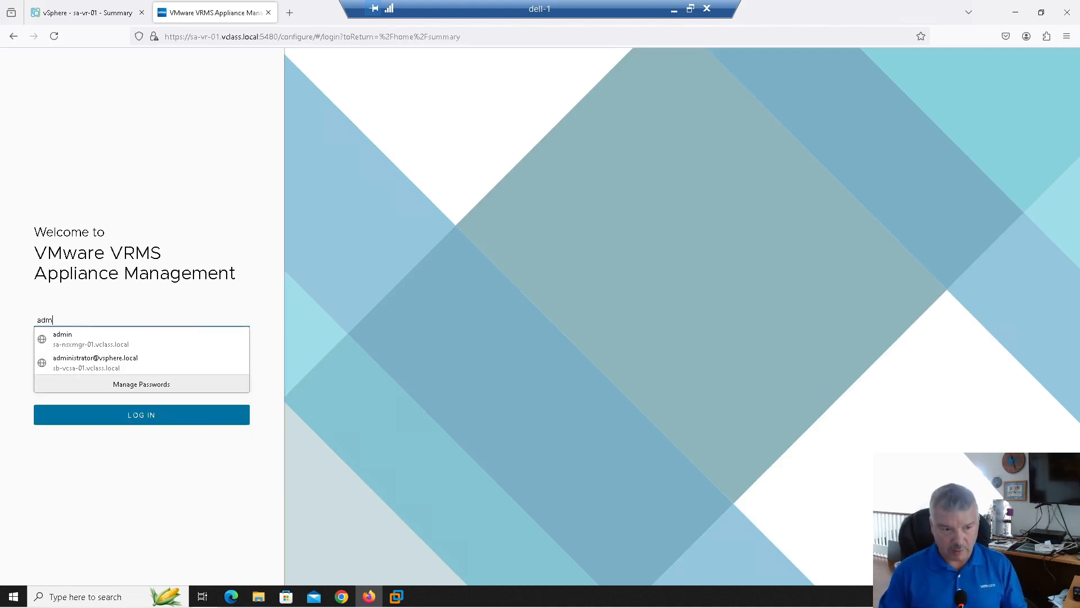
key(Tab)
text(VMware1!)
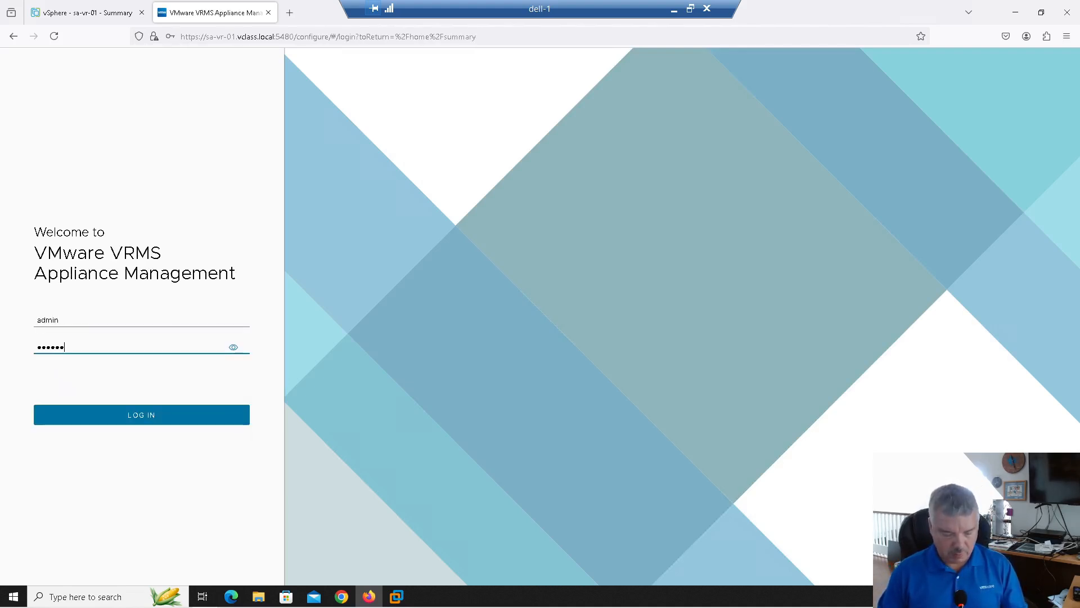
key(Return)
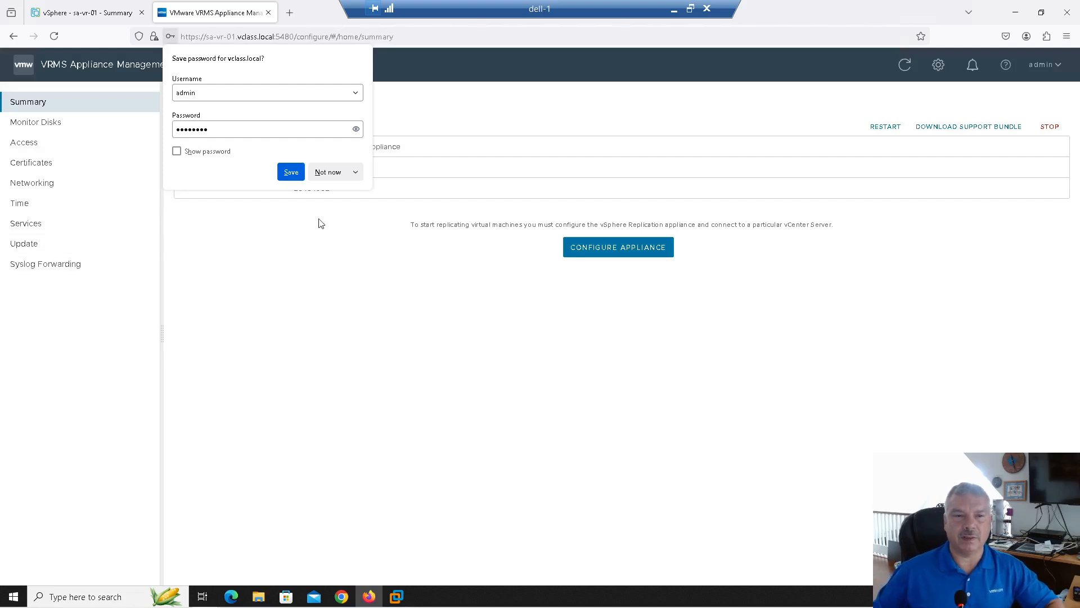
click(334, 172)
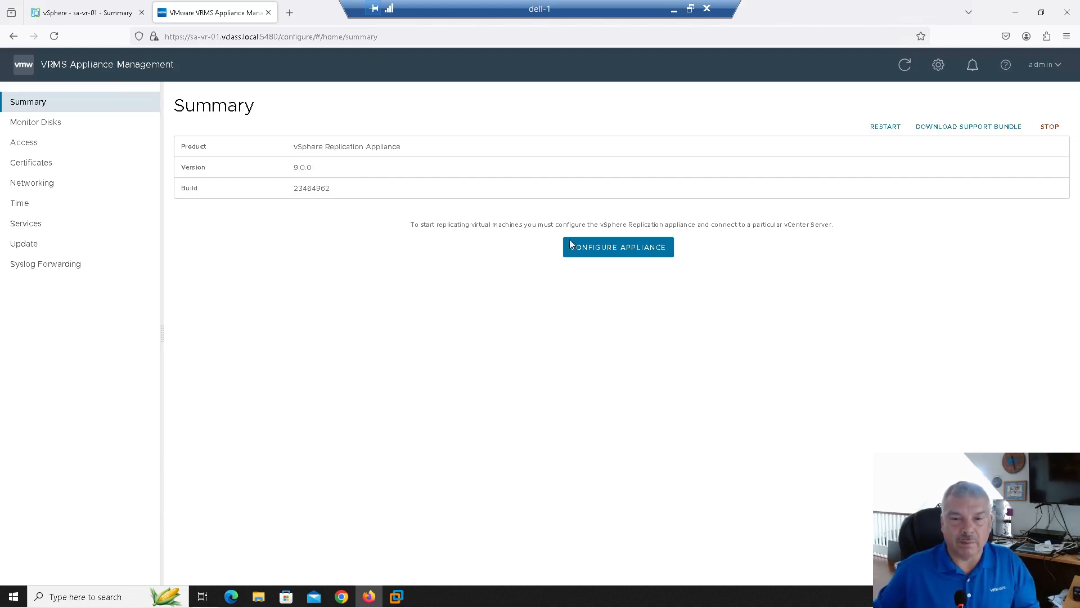
click(602, 258)
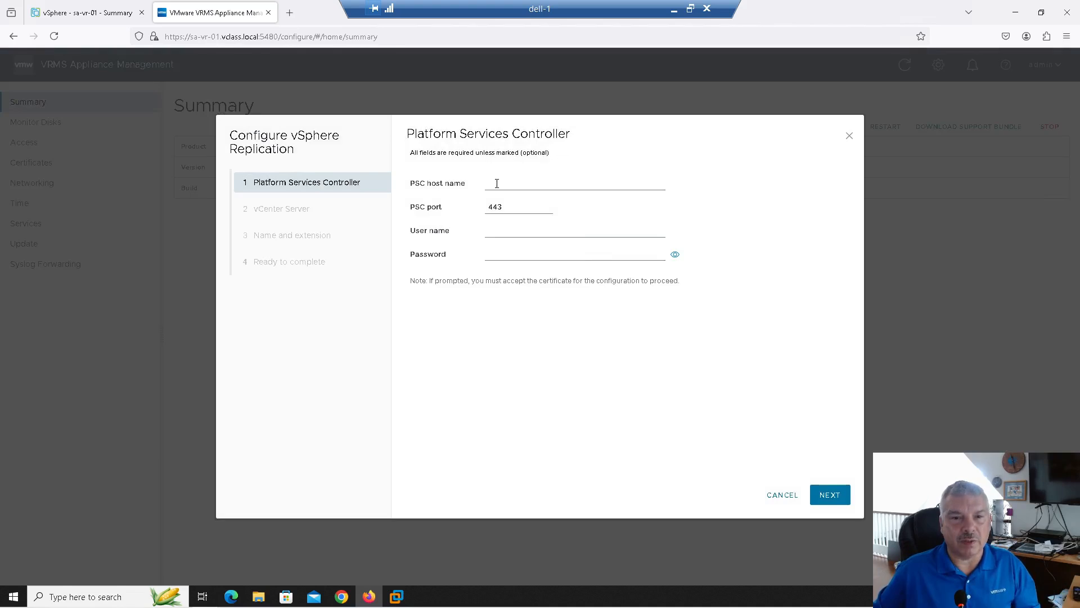
click(493, 184)
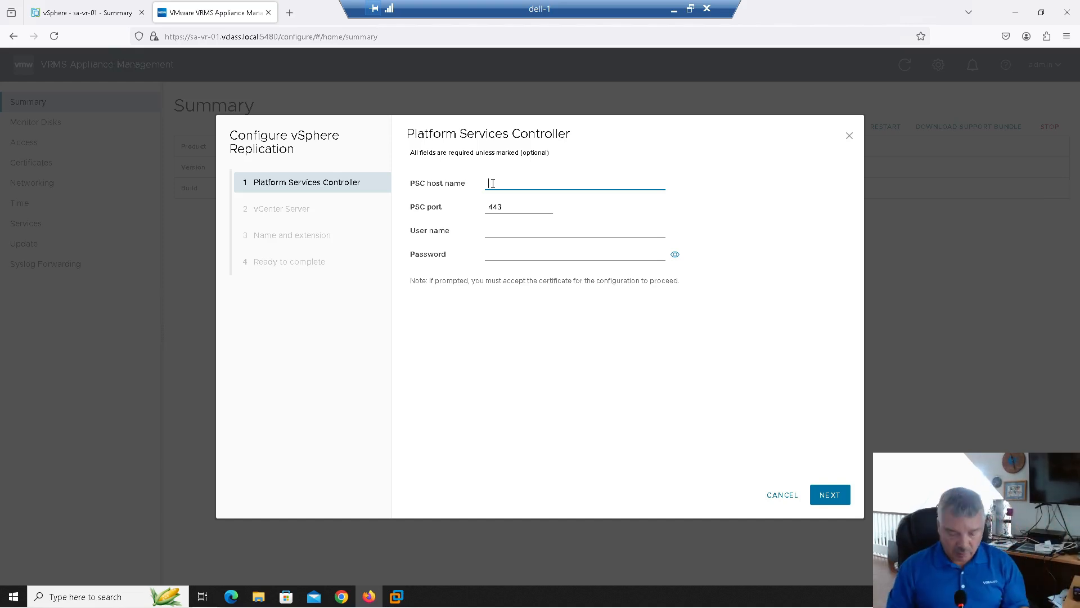
text(sa-vcs)
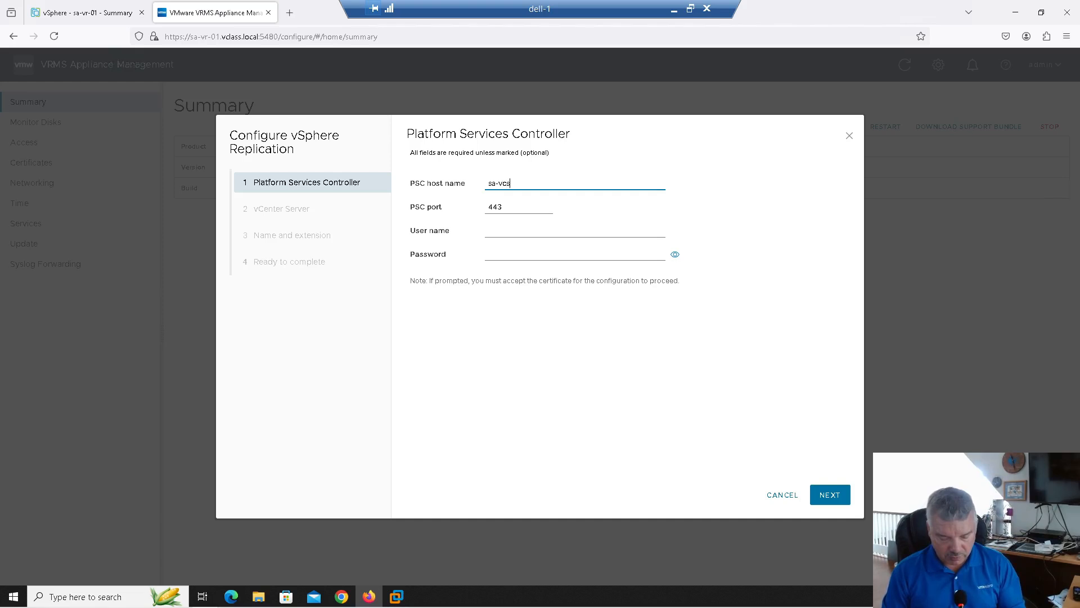
text(a-01.vclass.local)
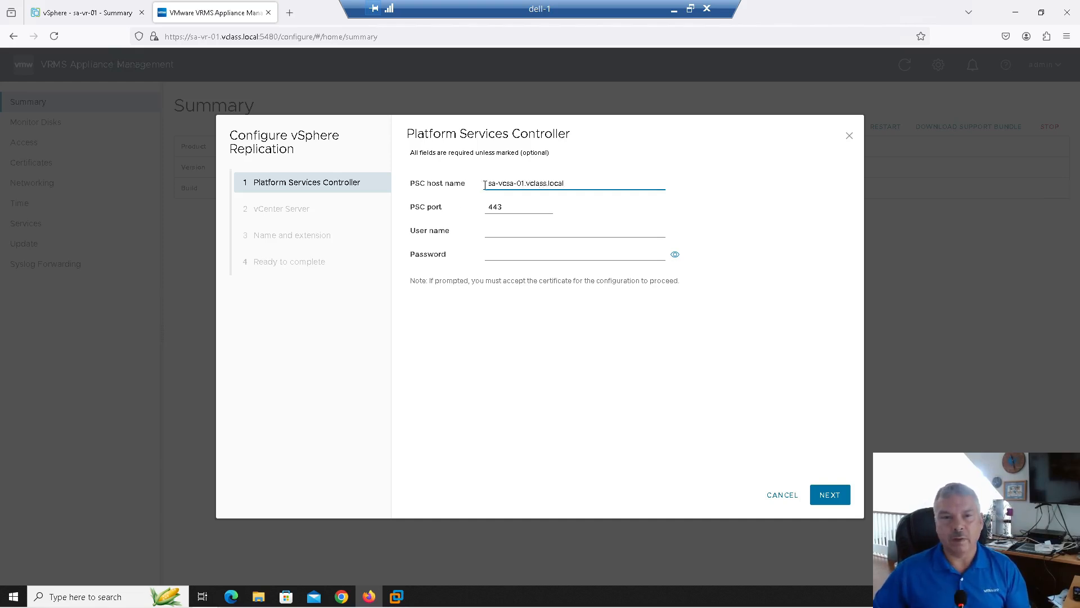
click(505, 229)
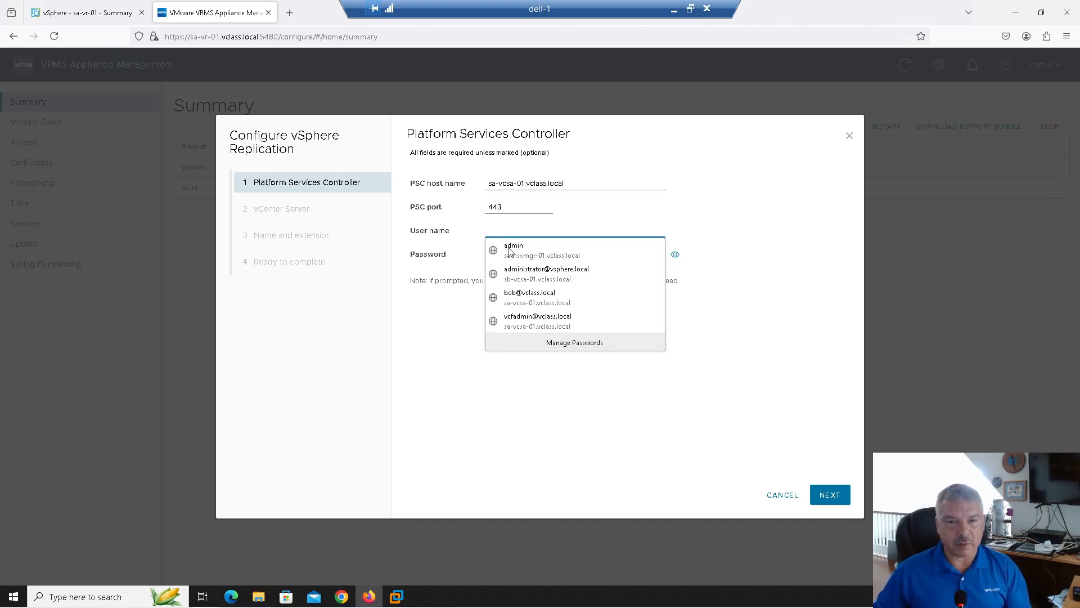
click(540, 274)
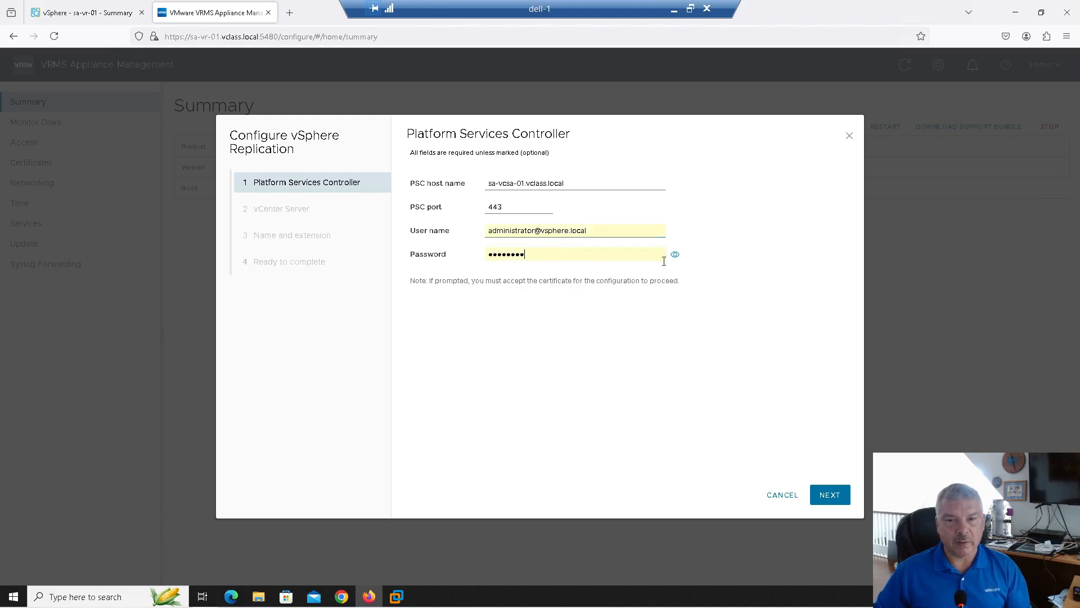
click(828, 498)
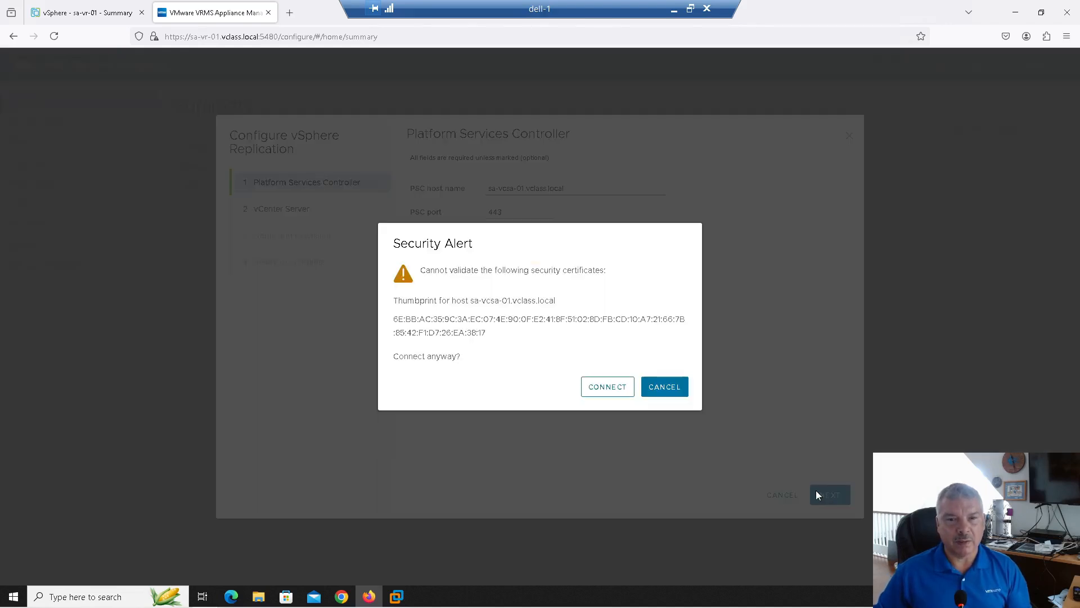
Accept the PSC and vCenter certificates, keeping sa-vcsa-01 as the vCenter Server
click(608, 389)
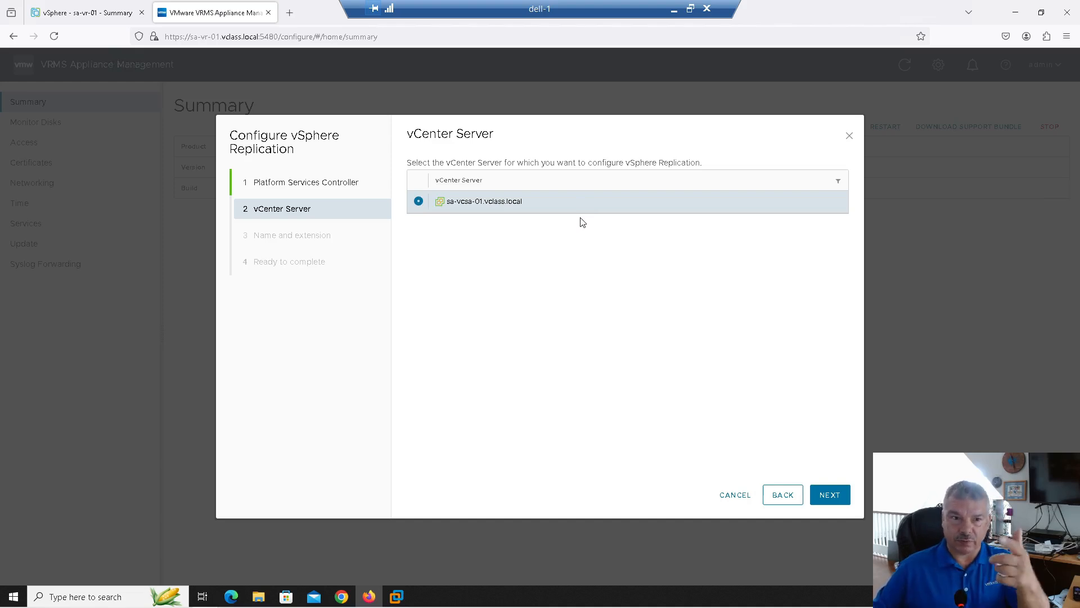
click(828, 494)
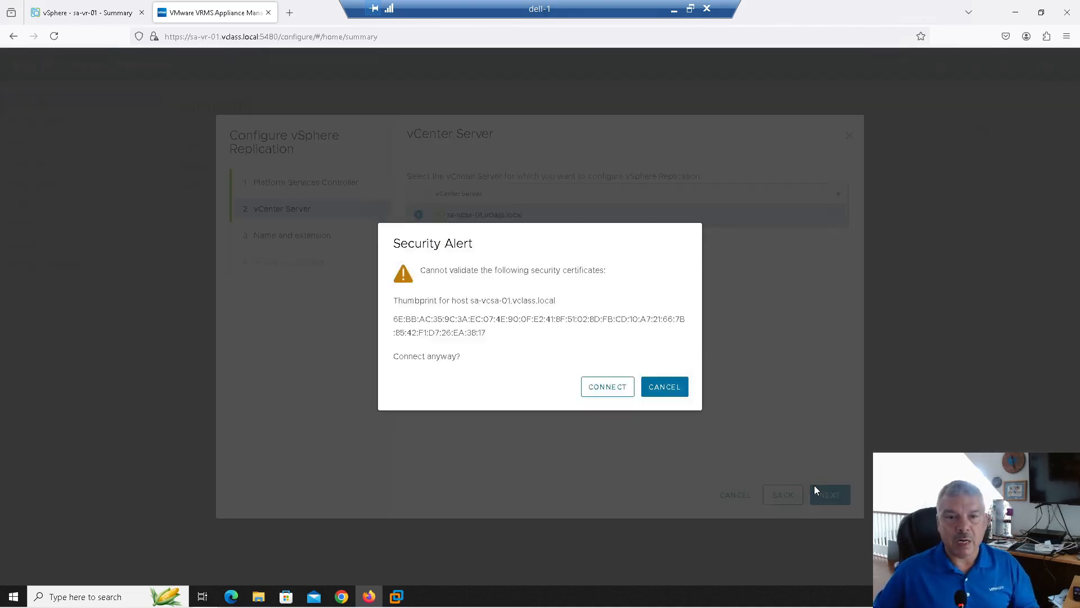
click(606, 390)
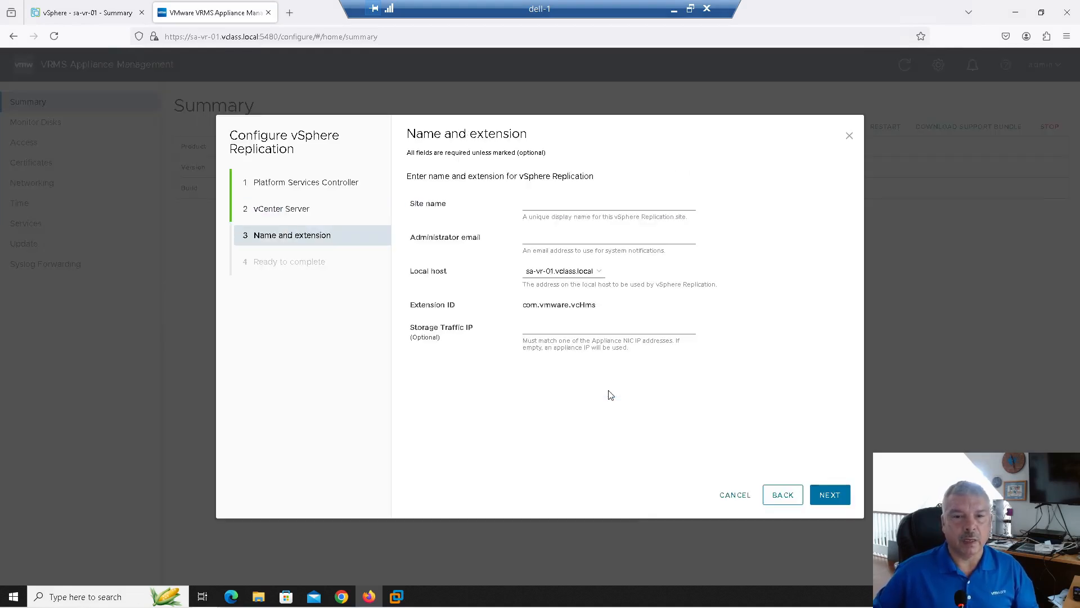
Enter site name Site-A, an administrator email and storage traffic IP 172.20.10.25, then continue to review
click(537, 208)
text(Site-A)
key(Tab)
text(admin@)
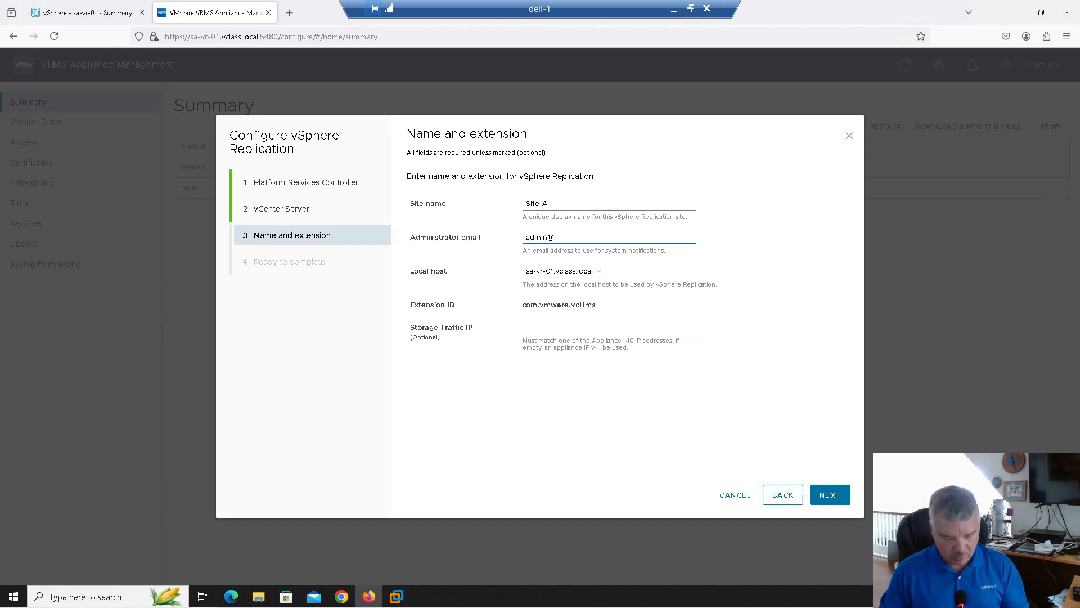
text(abc.com)
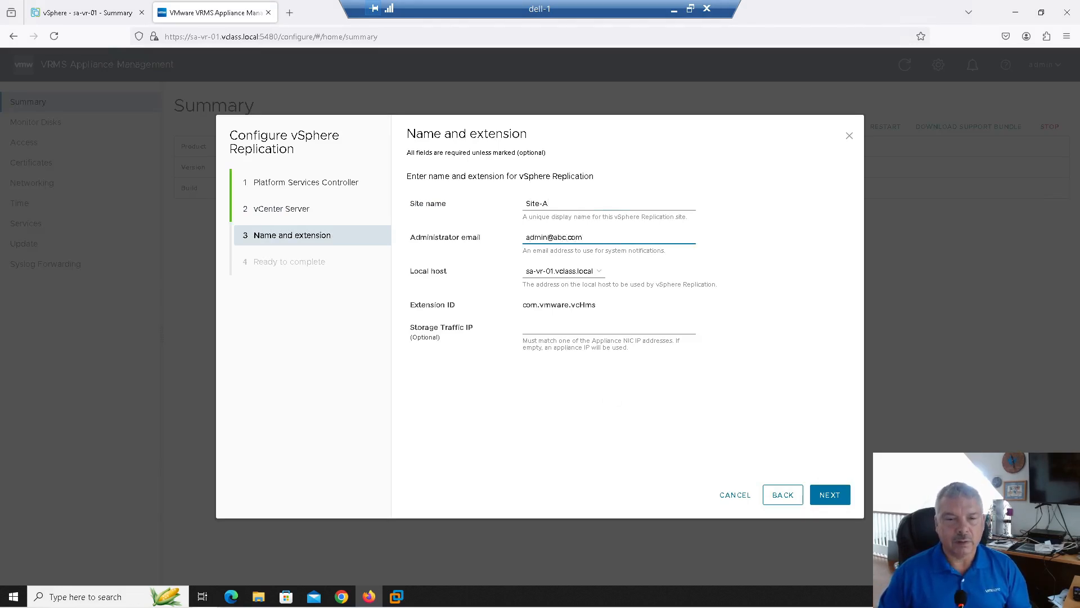
key(Tab)
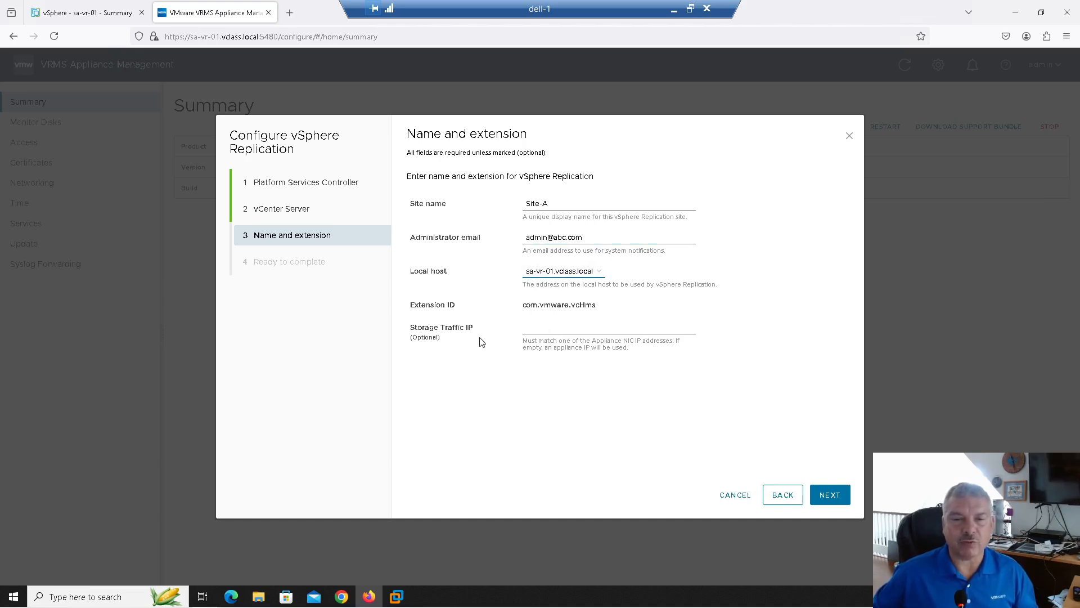
click(556, 331)
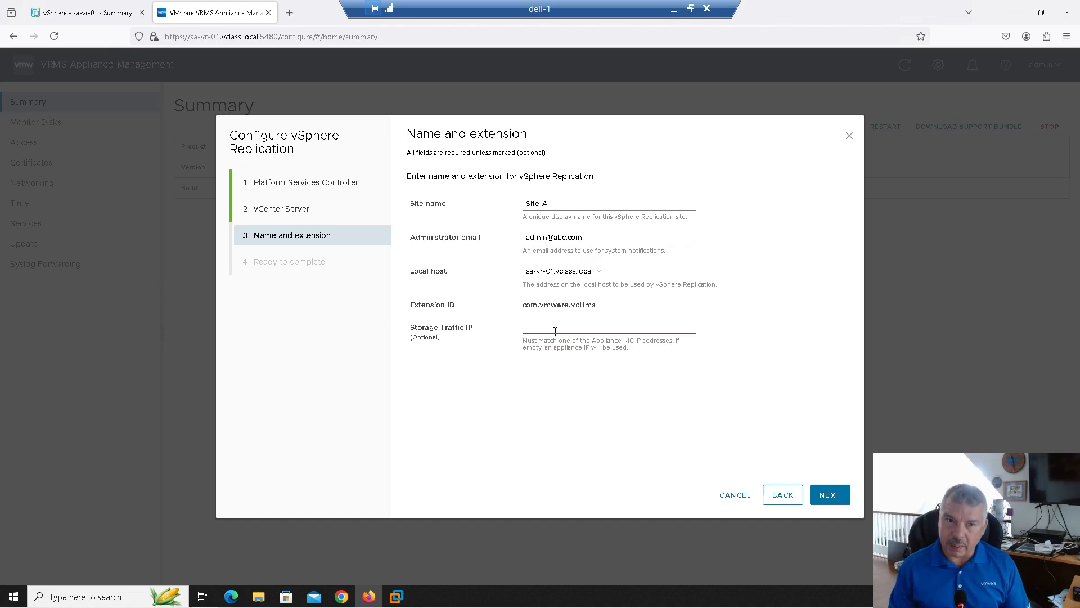
text(172.20.10.)
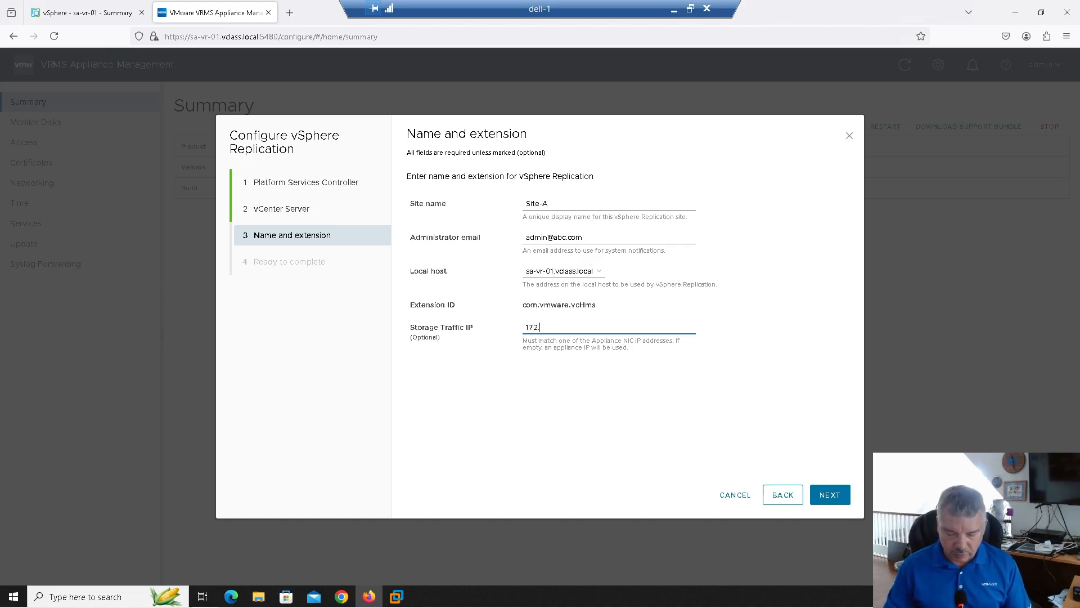
text(25)
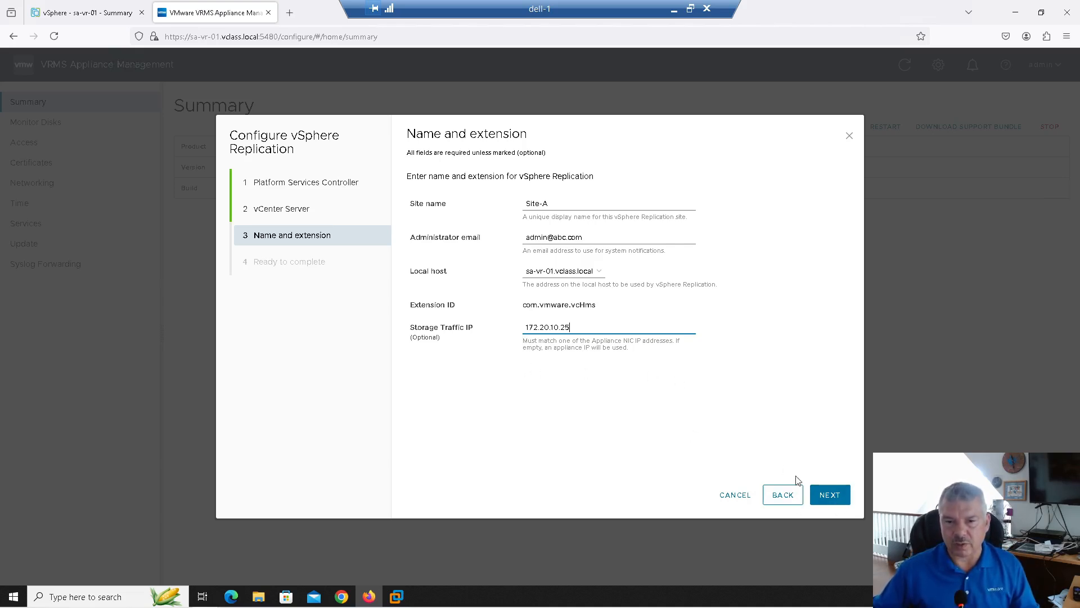
click(830, 499)
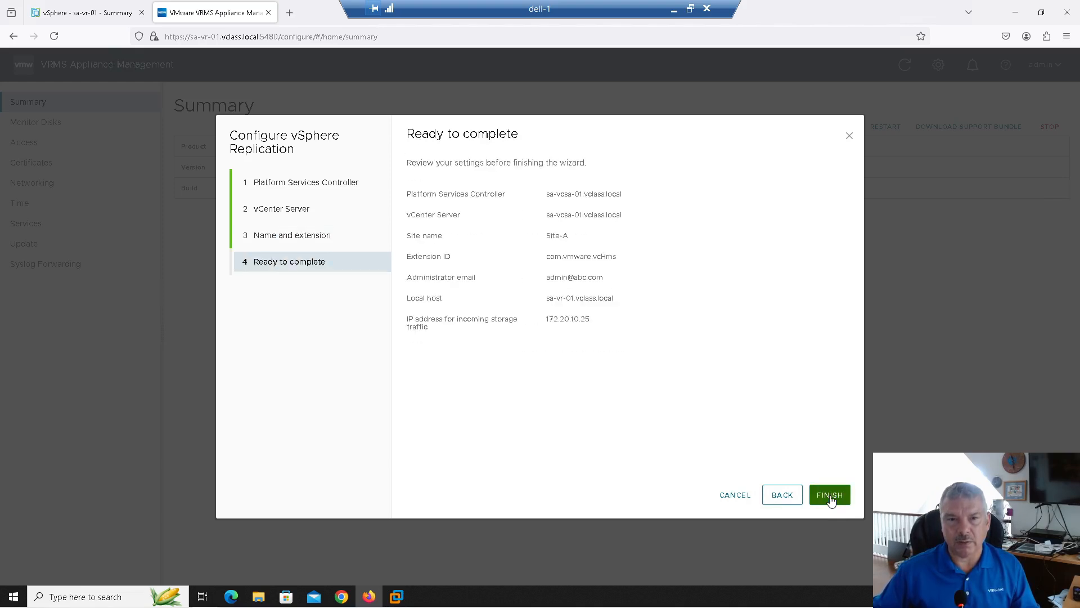
Finish the wizard to register vSphere Replication with sa-vcsa-01.vclass.local
click(822, 495)
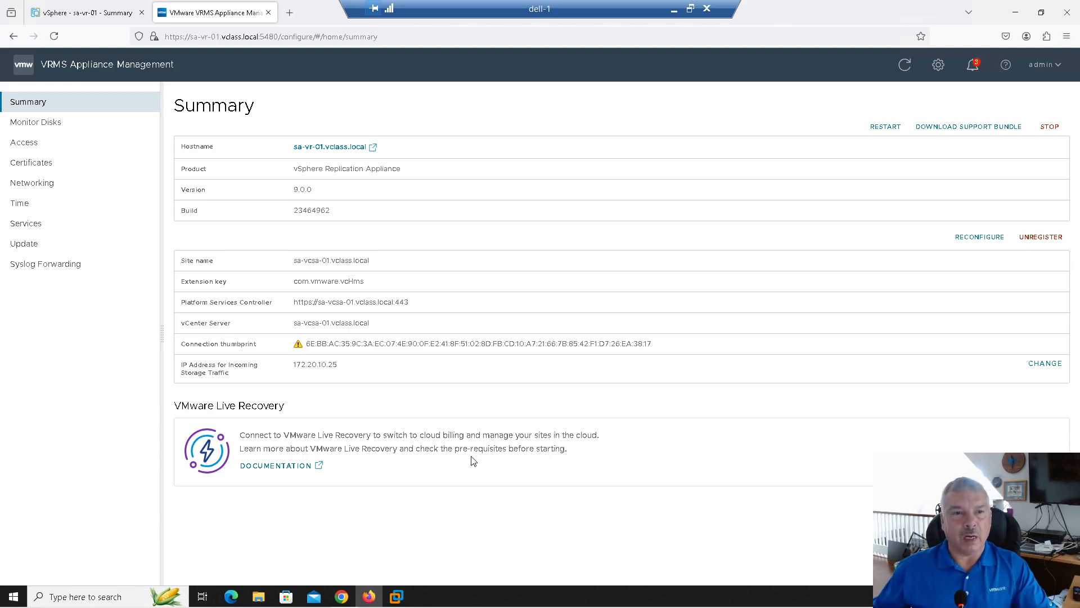
Look through the appliance's syslog forwarding, update, time and network settings pages
click(55, 272)
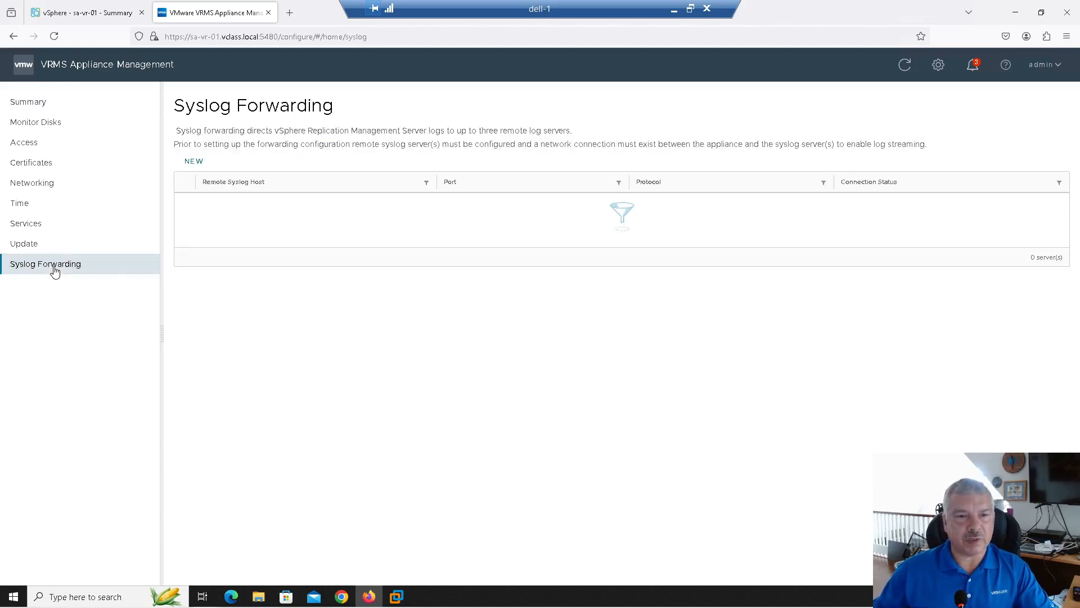
click(25, 244)
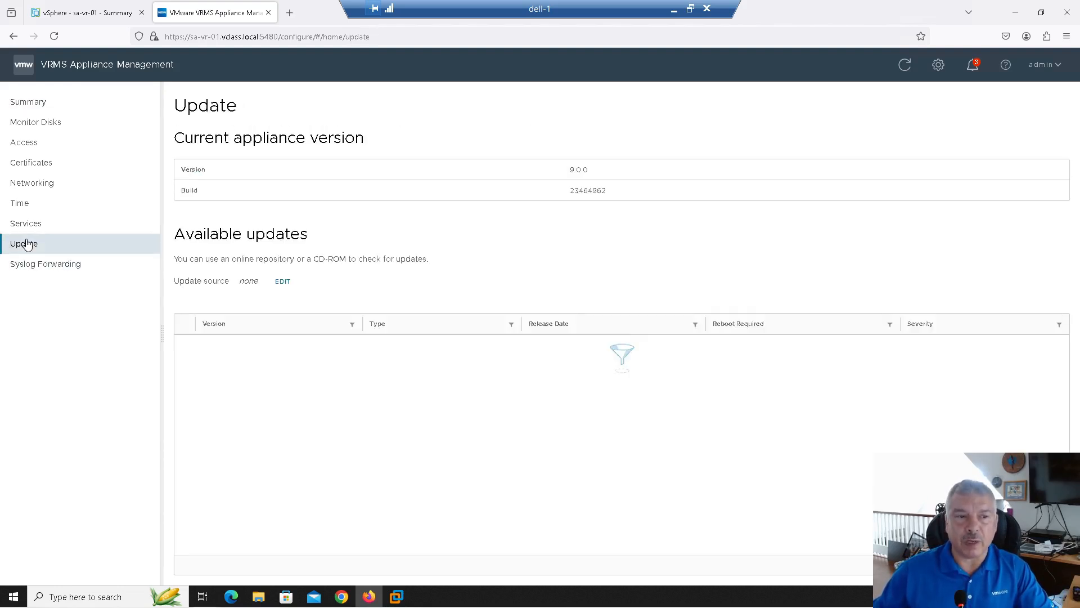
click(29, 210)
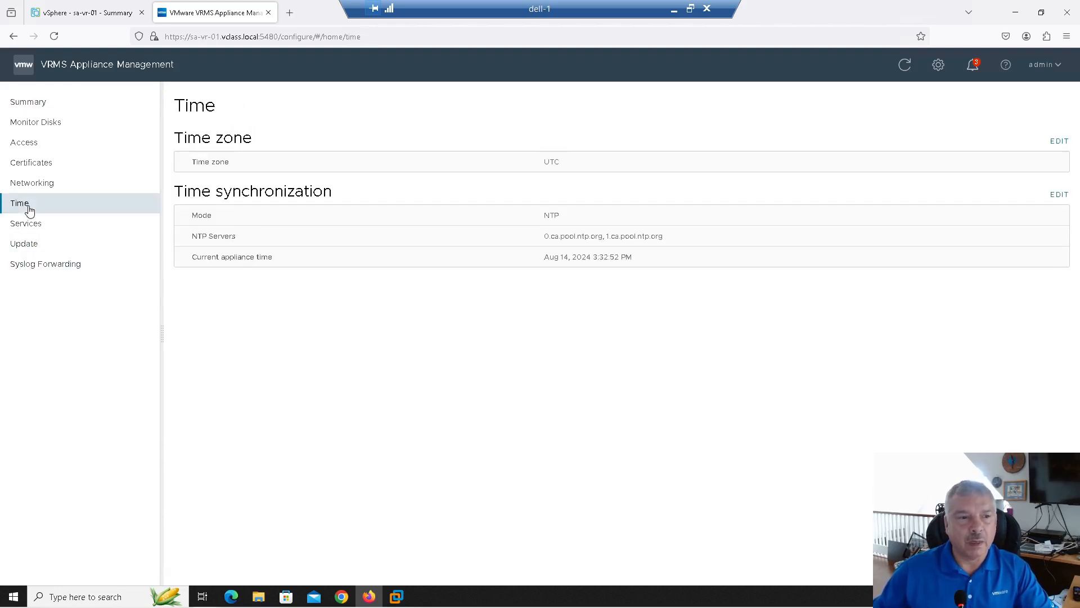
click(38, 188)
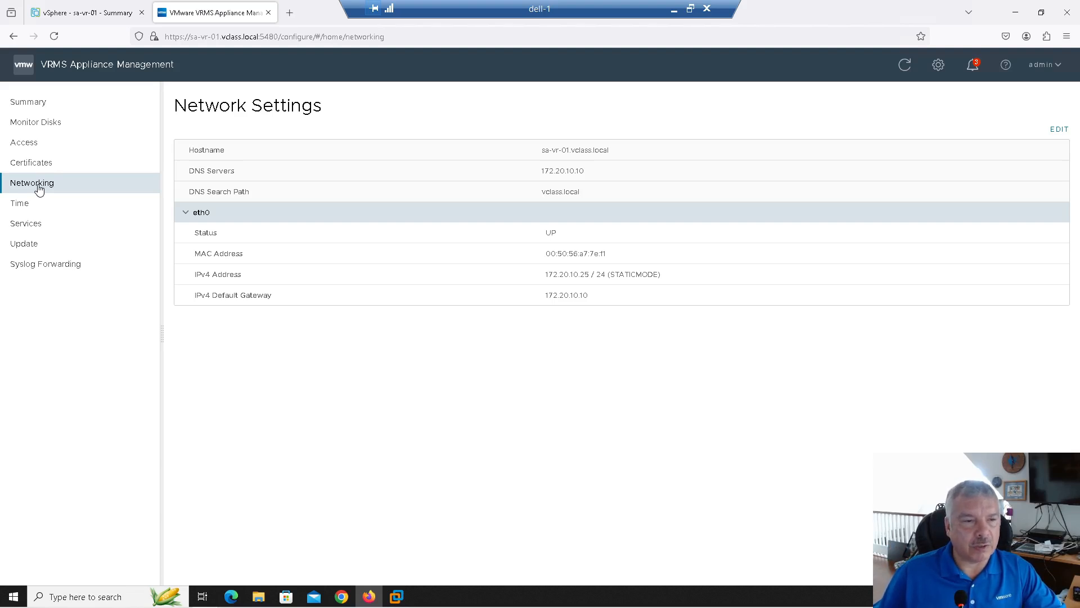
Check the certificates, access, disk usage and summary pages, then close VRMS Appliance Management
click(34, 163)
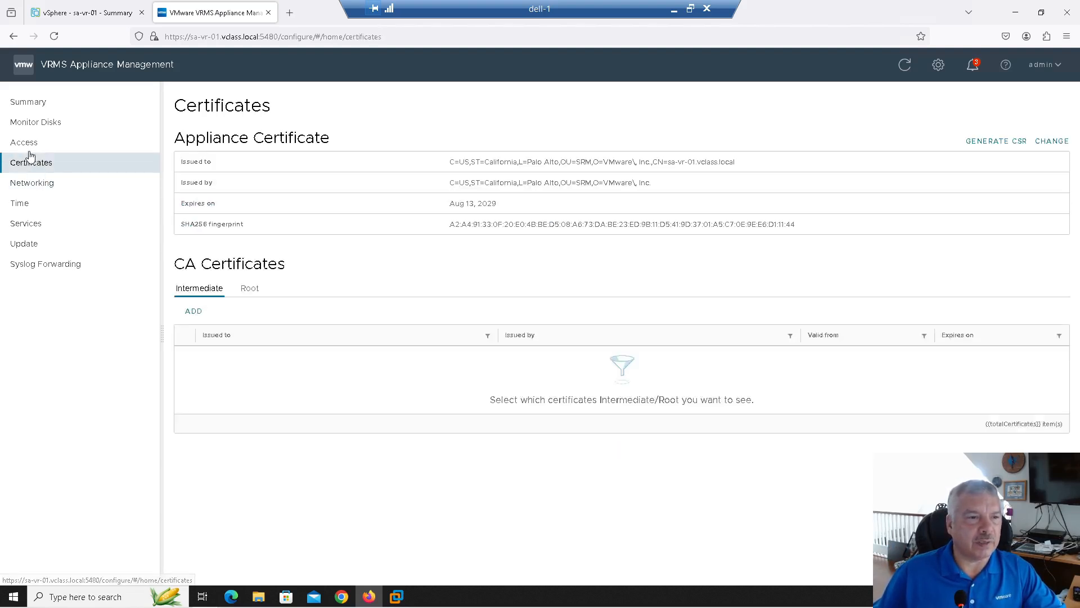
click(29, 148)
click(41, 121)
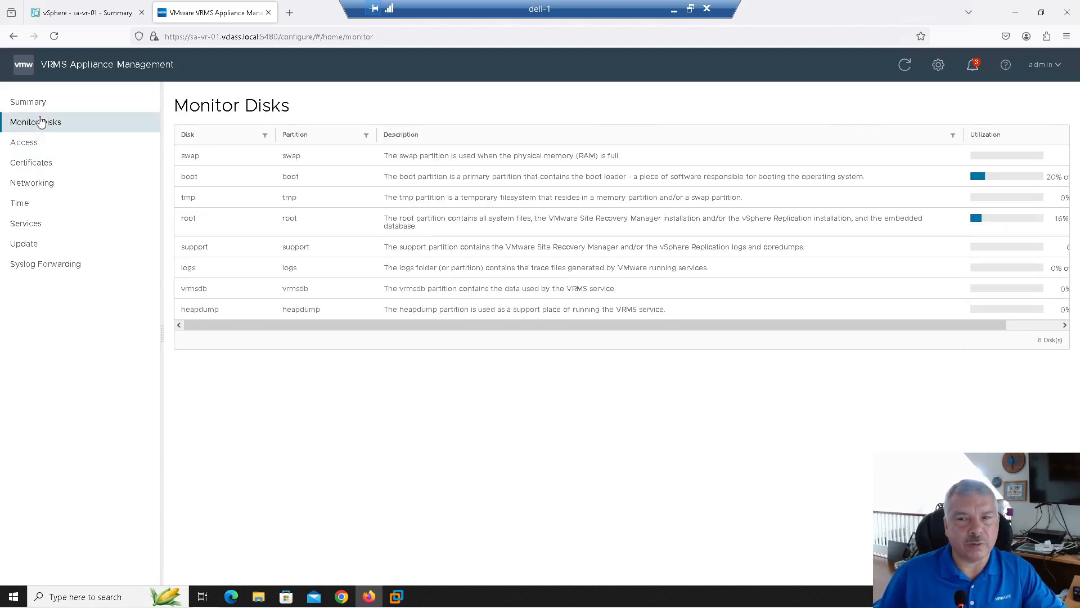
click(38, 105)
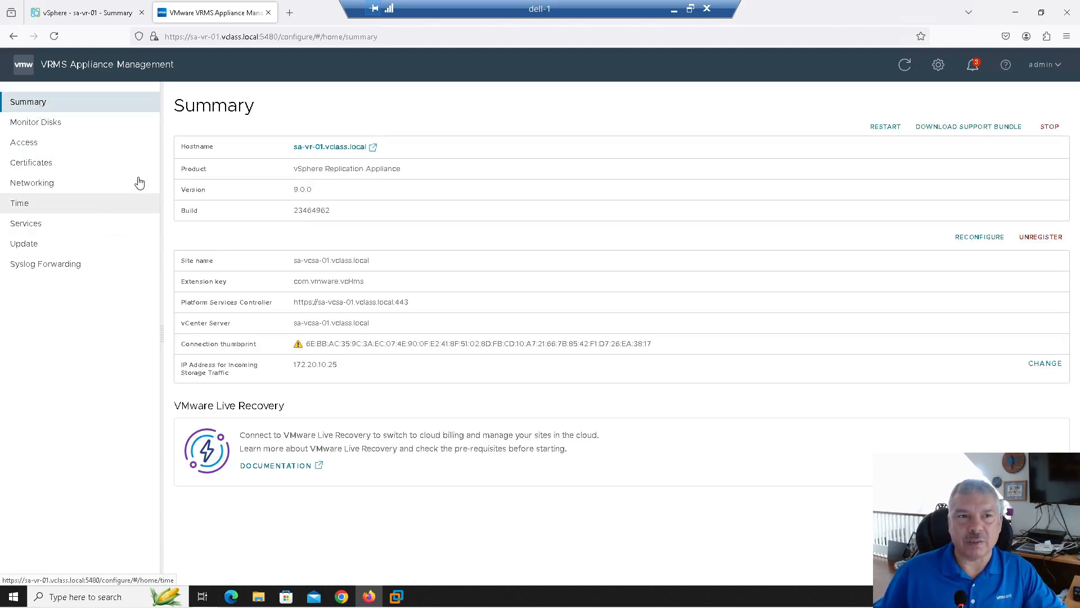
click(268, 12)
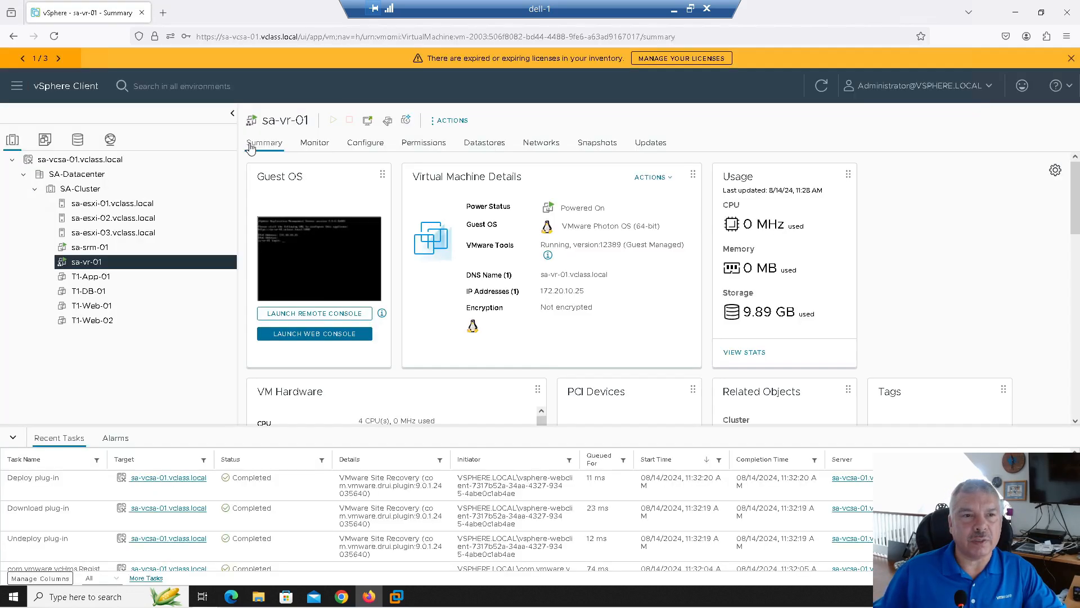
Dismiss the expired-licenses banner, refresh vSphere Client to clear the plugin notice, and close the browser
click(1068, 58)
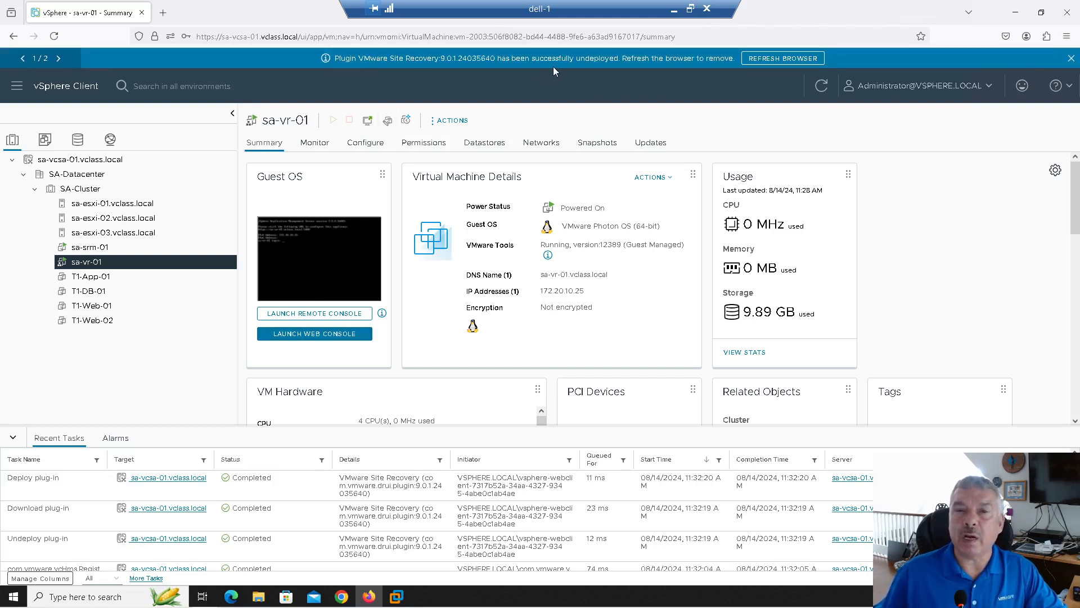
click(768, 62)
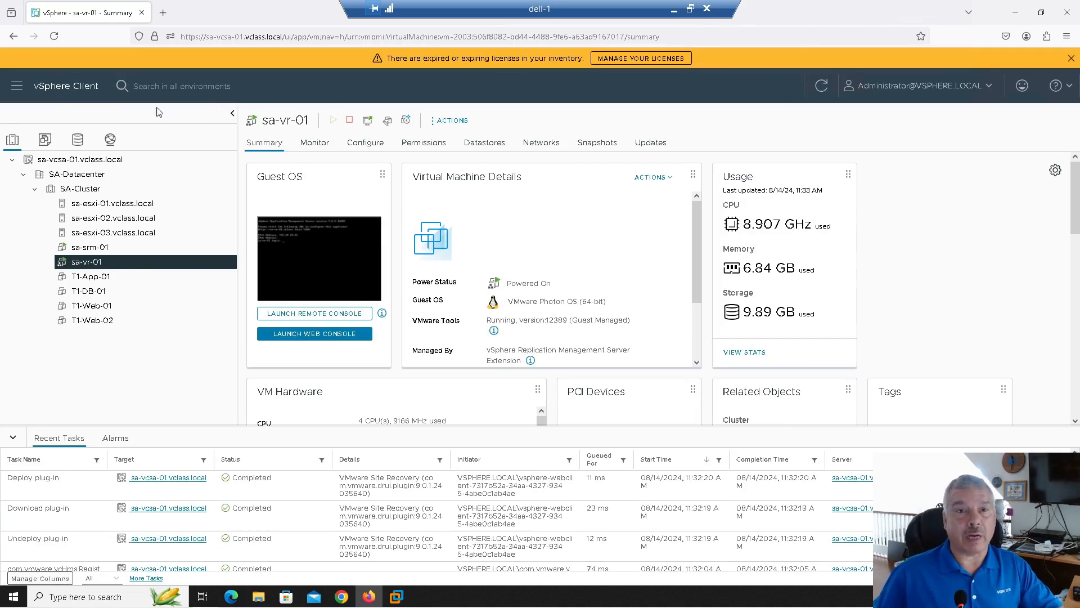
click(1071, 58)
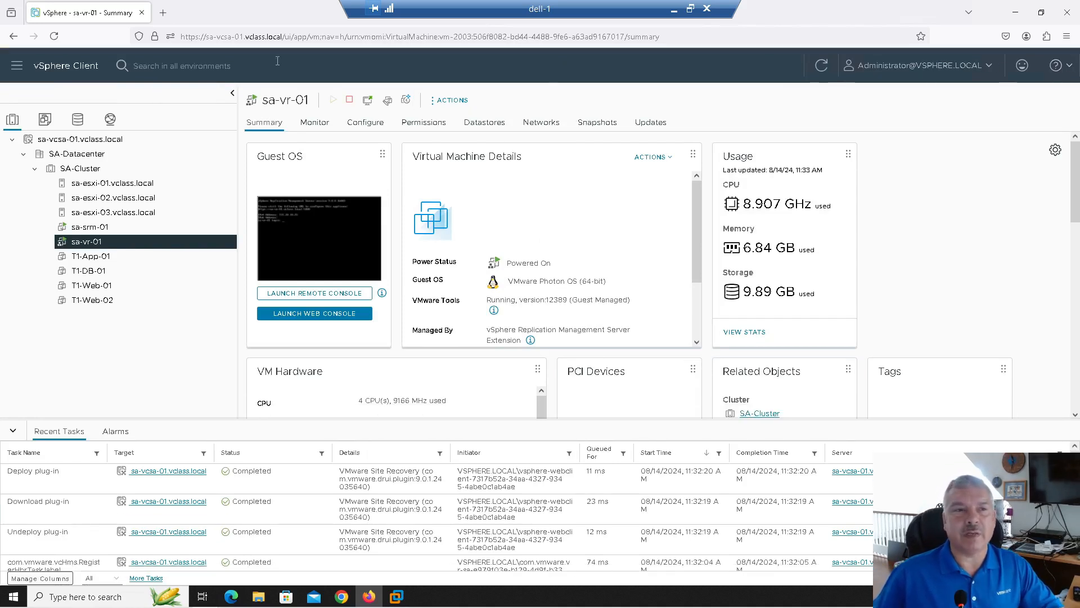
click(16, 65)
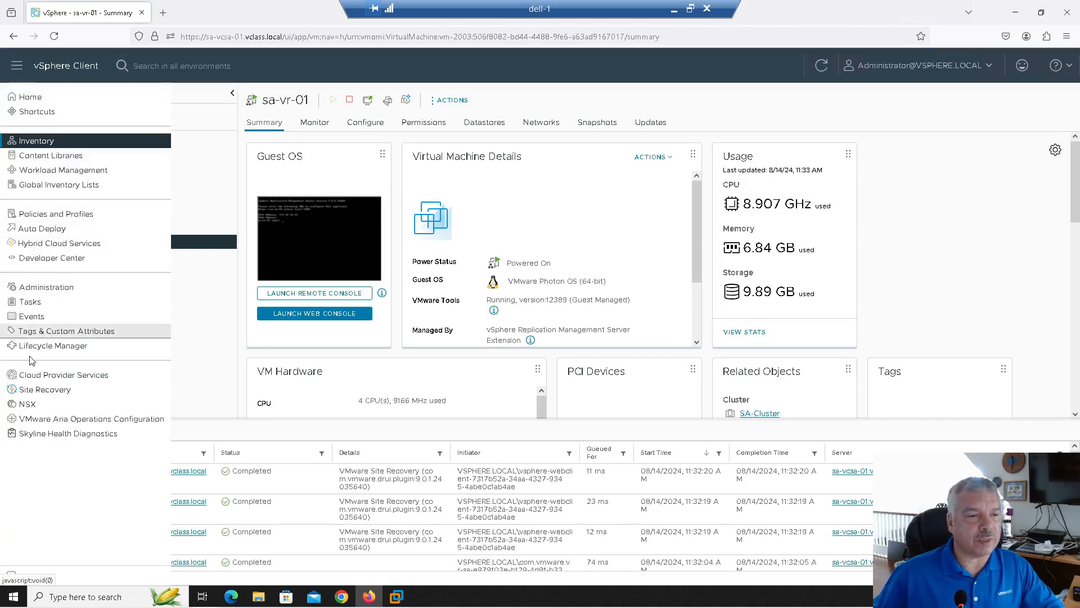
click(142, 13)
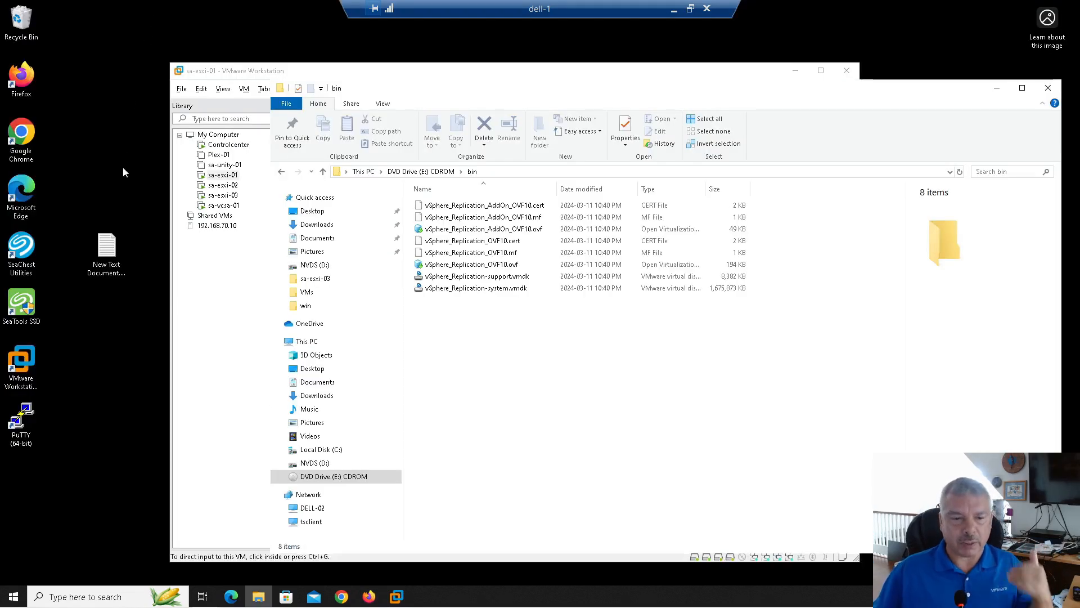
Relaunch Firefox and log back in to the sa-vcsa-01 vSphere Client with the saved administrator credentials
click(370, 596)
click(471, 379)
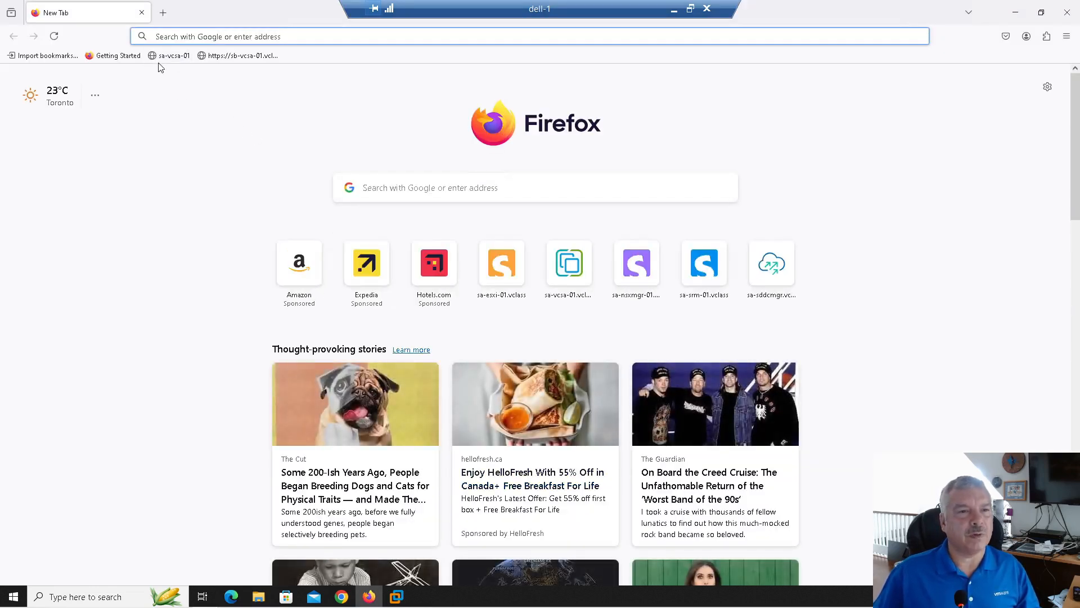
click(160, 55)
click(133, 129)
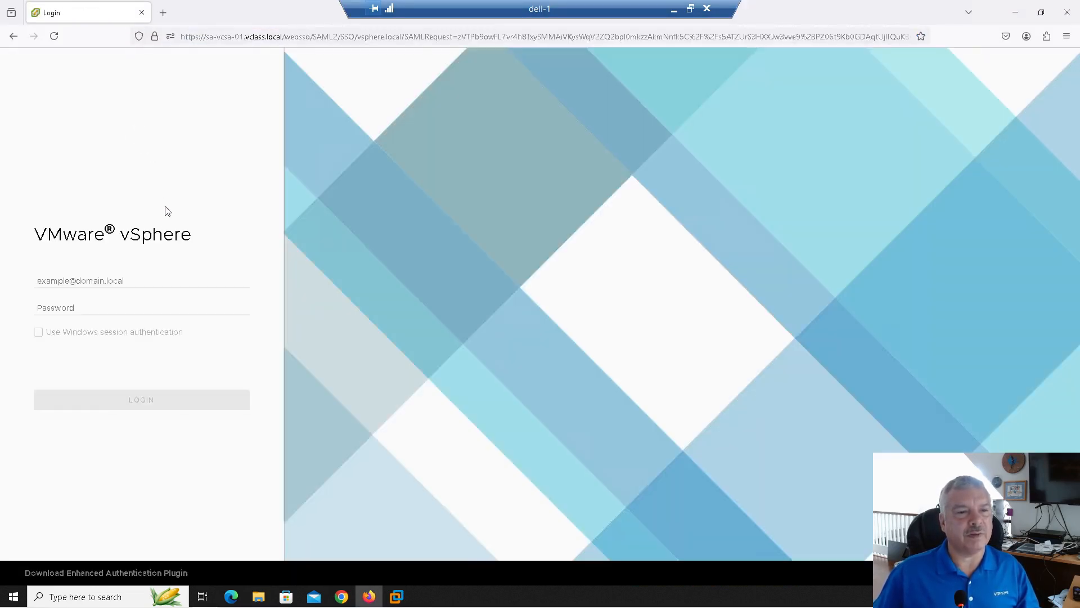
click(133, 279)
click(125, 369)
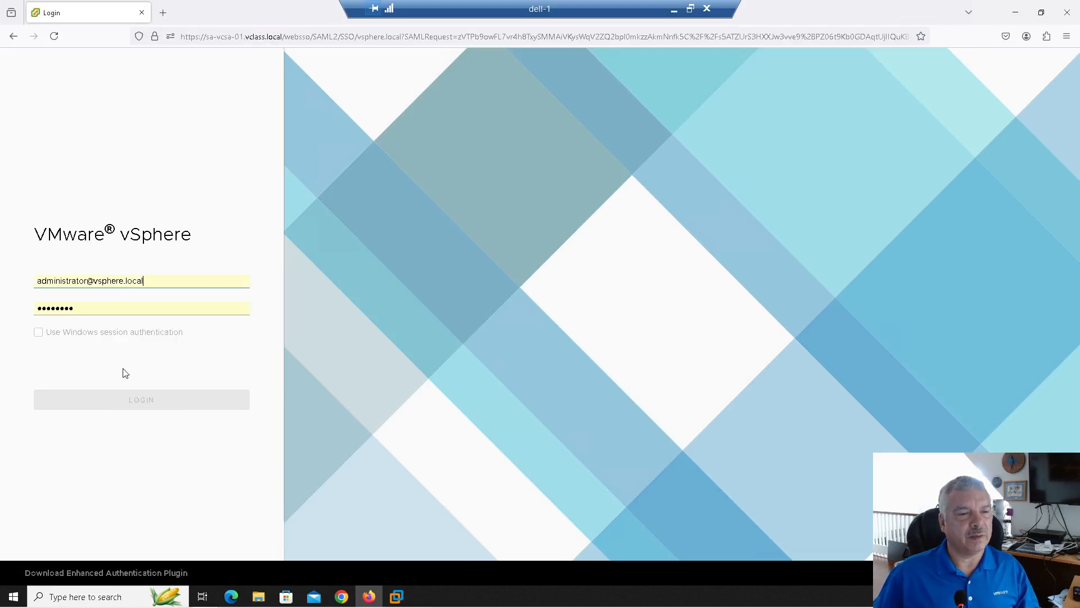
click(141, 400)
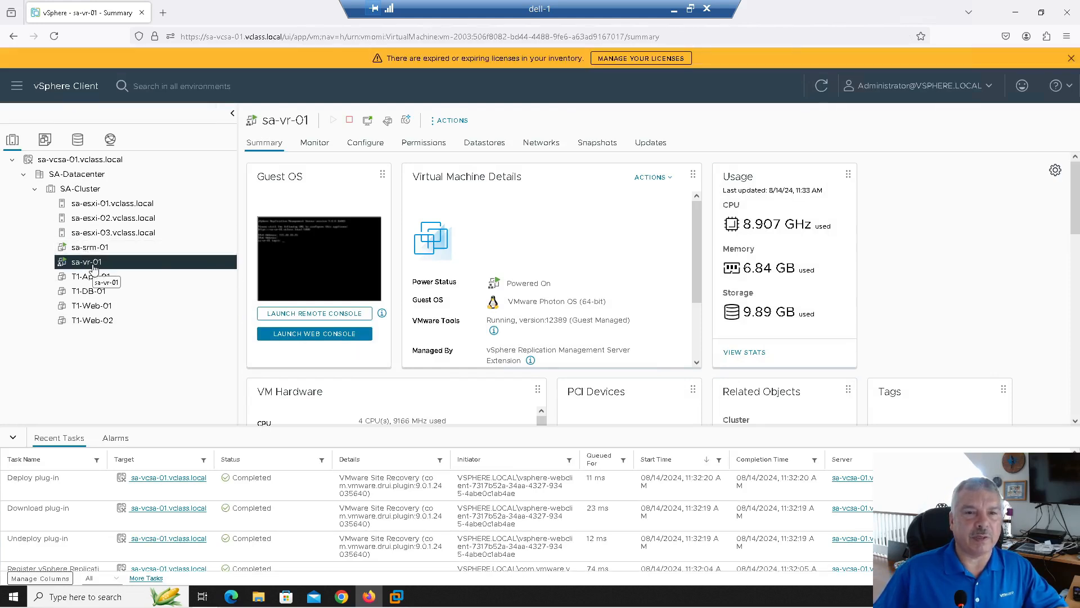
Open Site Recovery from the main menu in a new tab, accepting the certificate risk
click(16, 85)
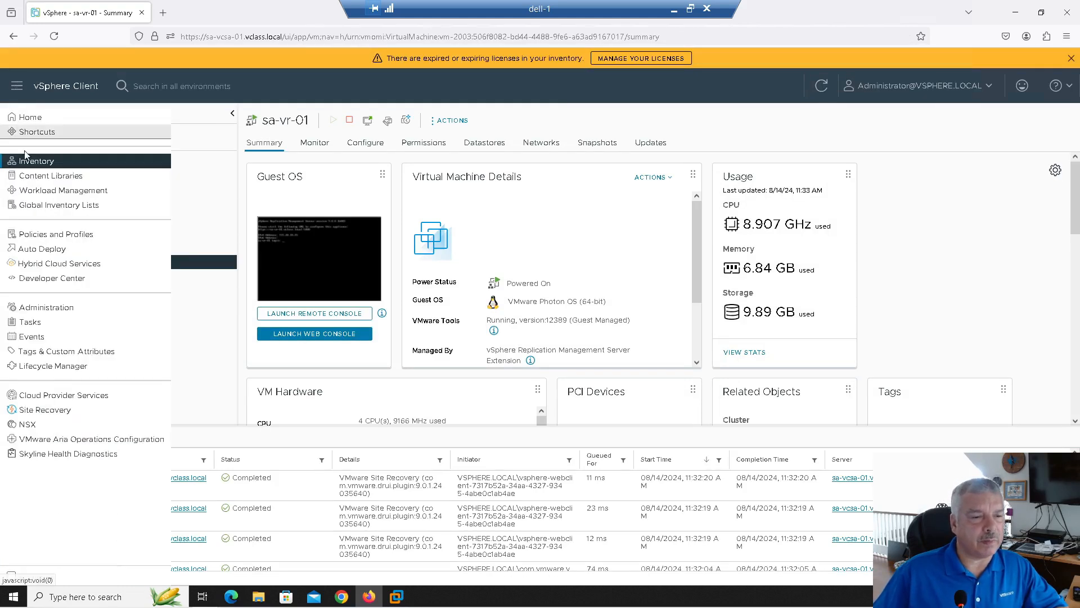
click(55, 411)
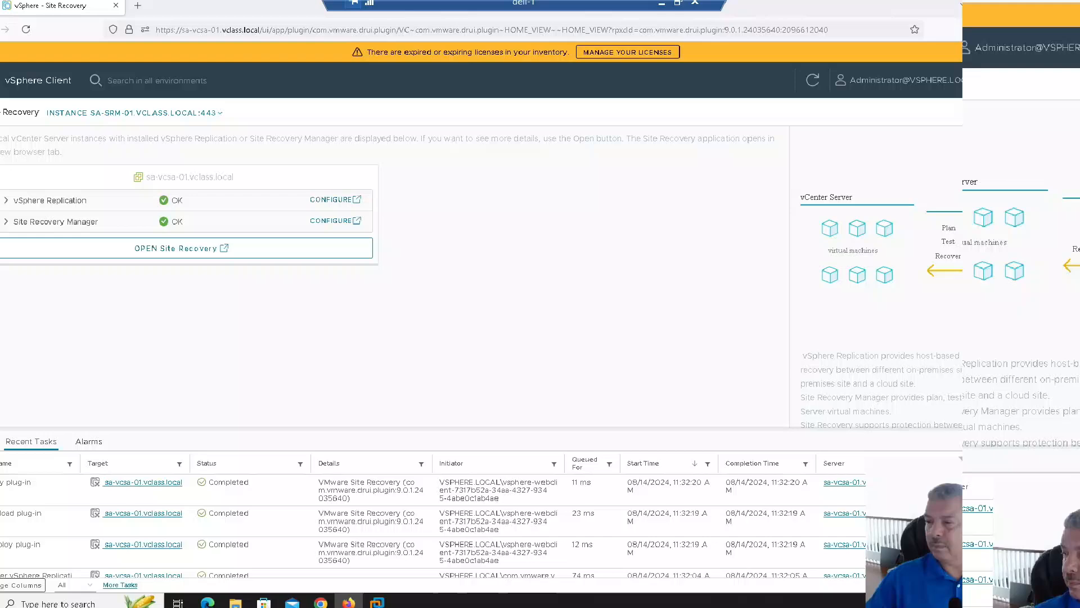
click(172, 254)
click(686, 410)
click(656, 545)
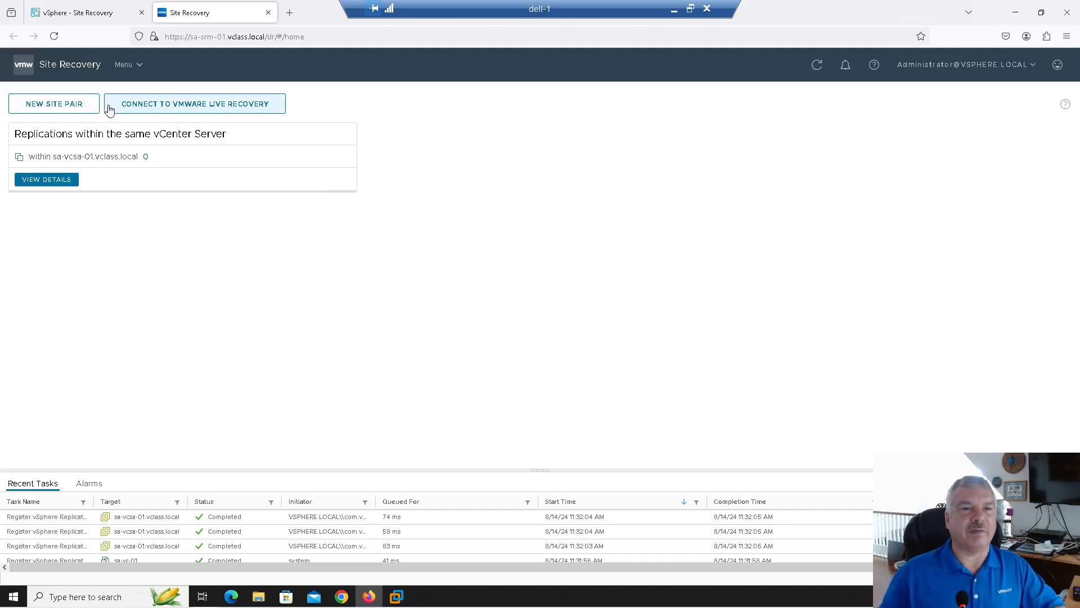
Begin a new site pair with peer PSC sb-vcsa-01.vclass.local and the saved administrator login
click(20, 106)
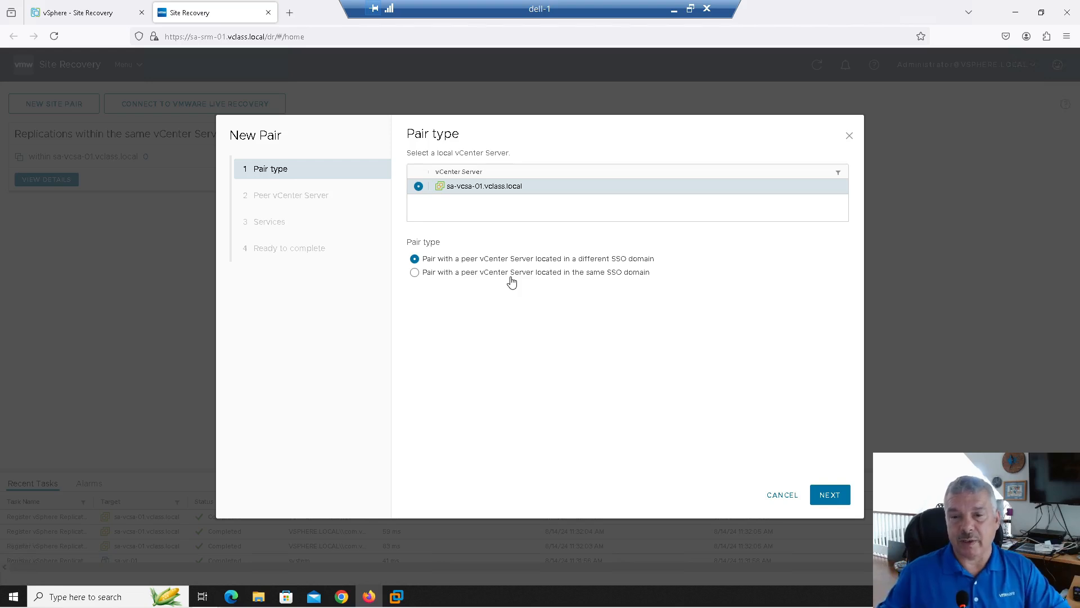
click(824, 498)
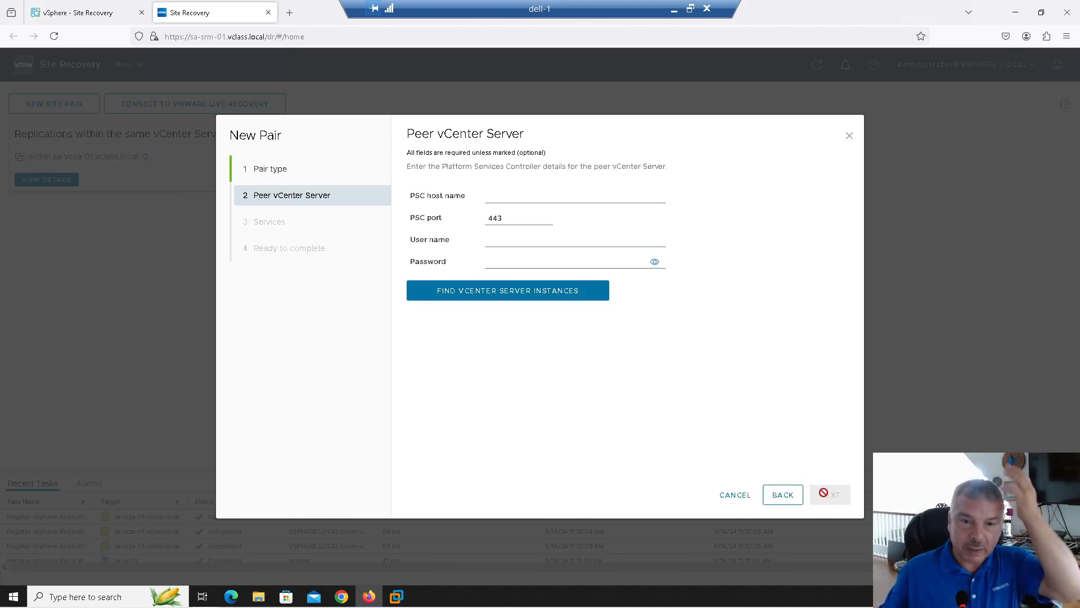
click(522, 196)
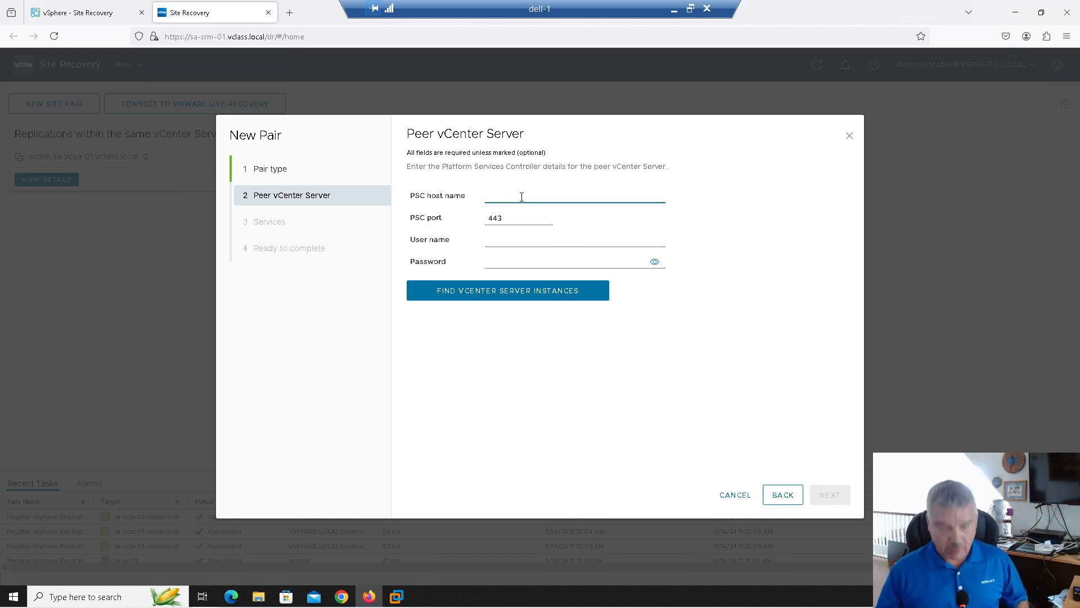
text(sb-)
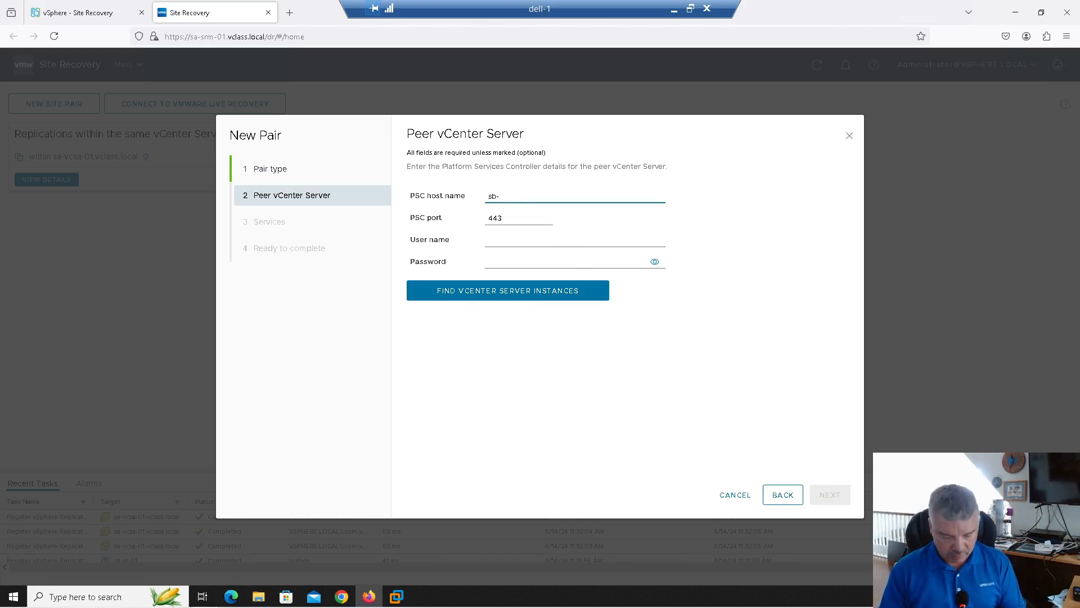
text(vcsa-01.vcl)
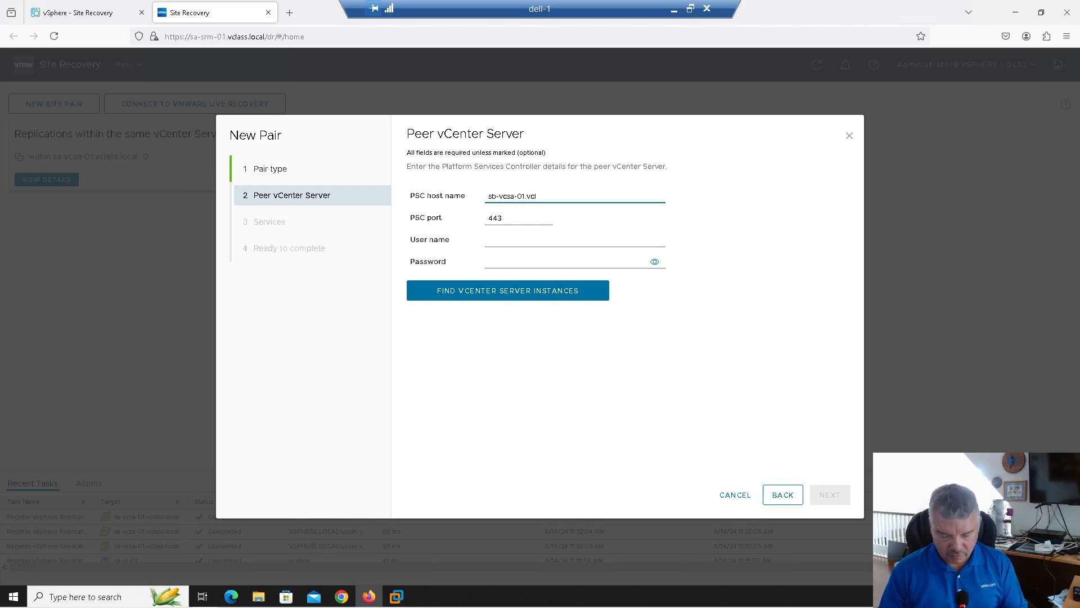
text(ass.local)
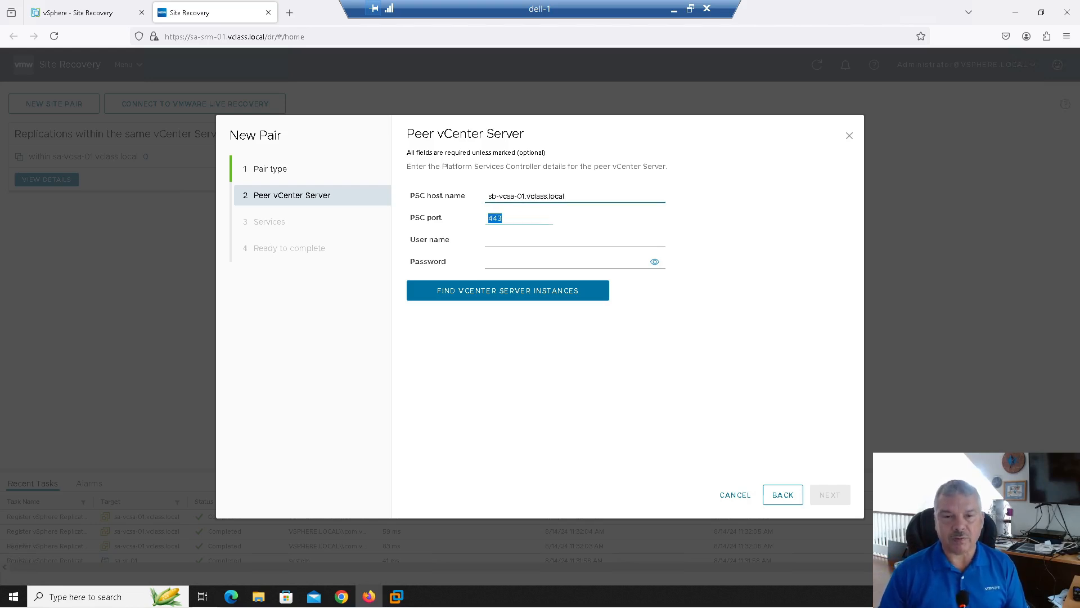
key(Tab)
key(Tab)
click(542, 272)
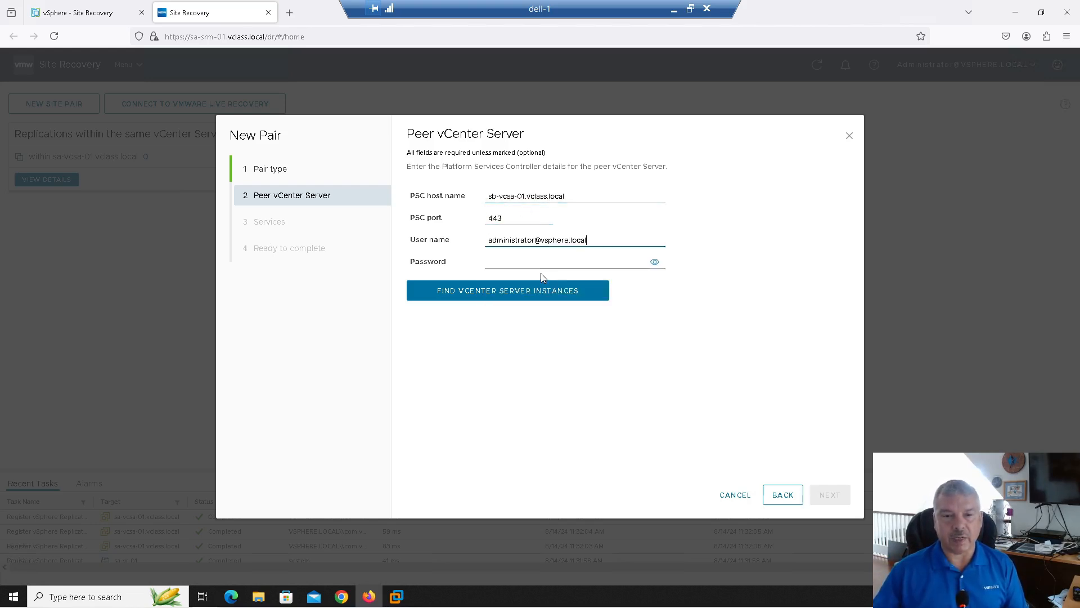
Find the peer's vCenter instances, trust its certificate, and select sb-vcsa-01.vclass.local
click(483, 296)
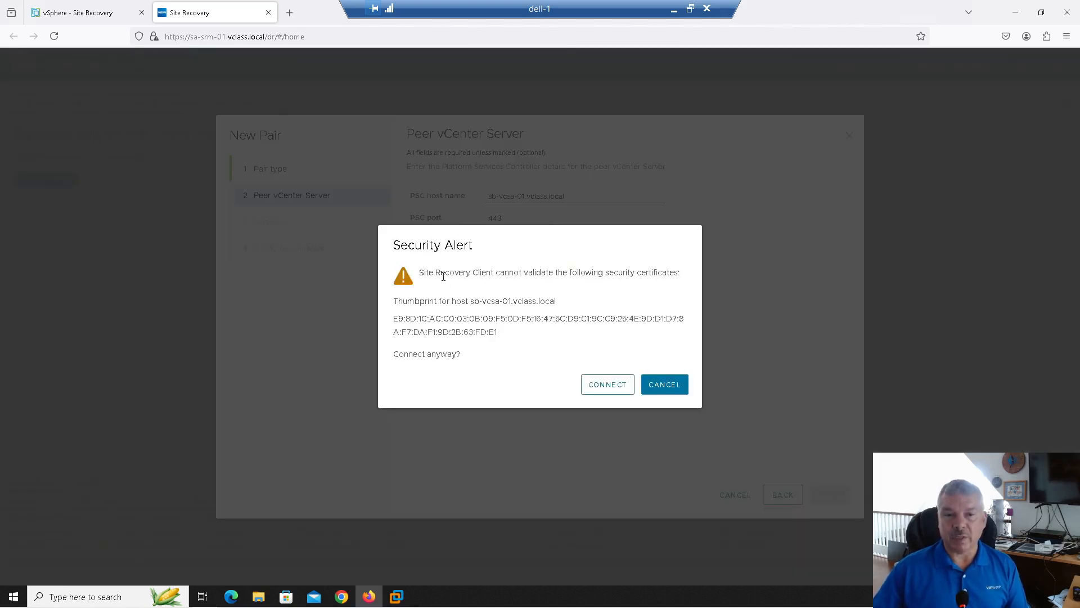
click(607, 388)
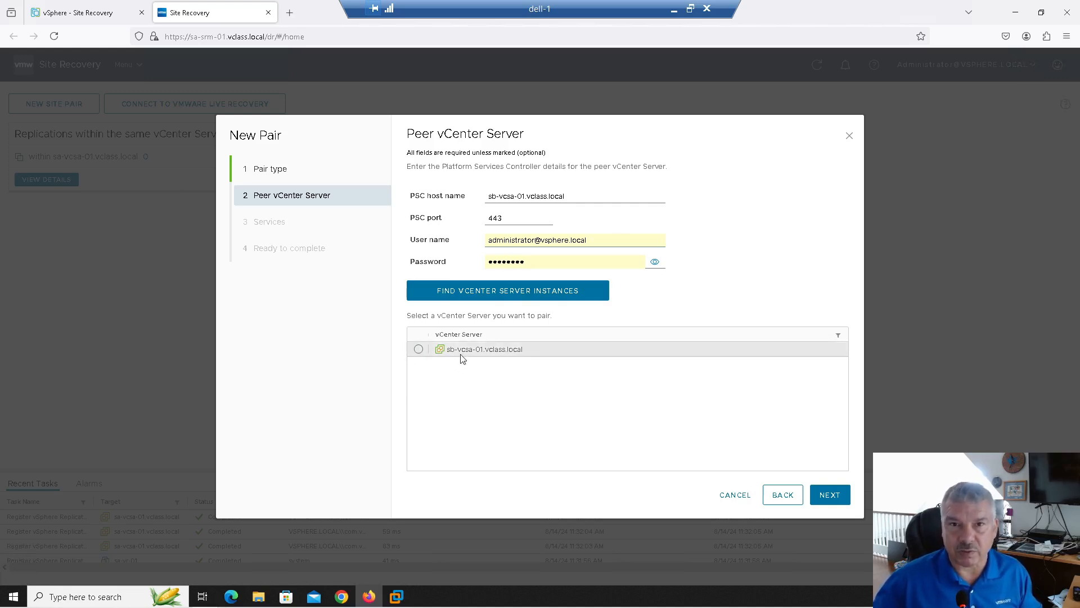
click(419, 350)
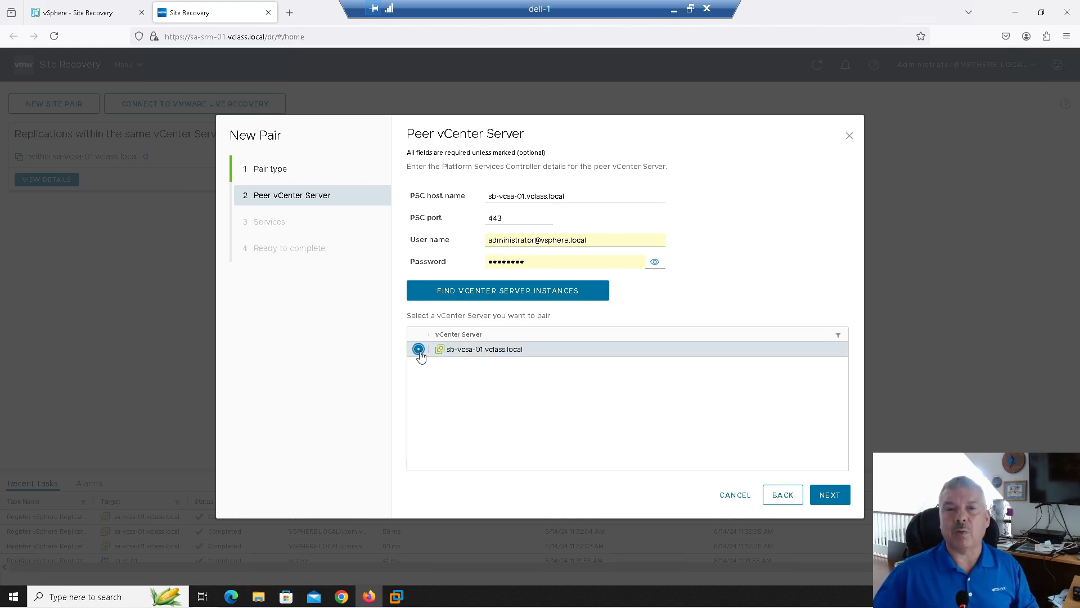
click(830, 499)
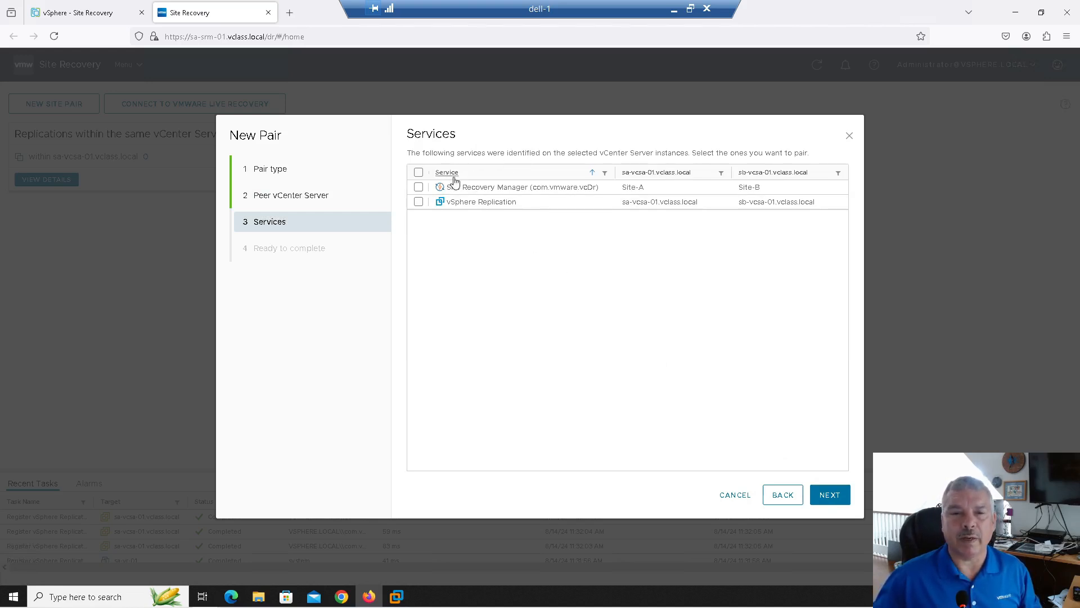
Select only Site Recovery Manager for the pair, leaving vSphere Replication unchecked
click(418, 188)
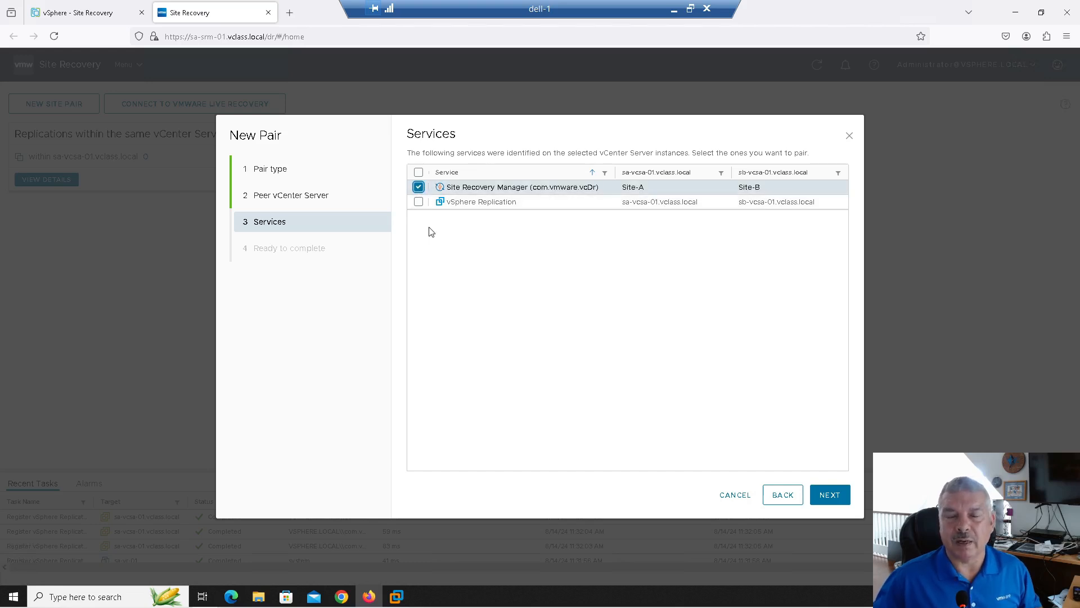
click(419, 203)
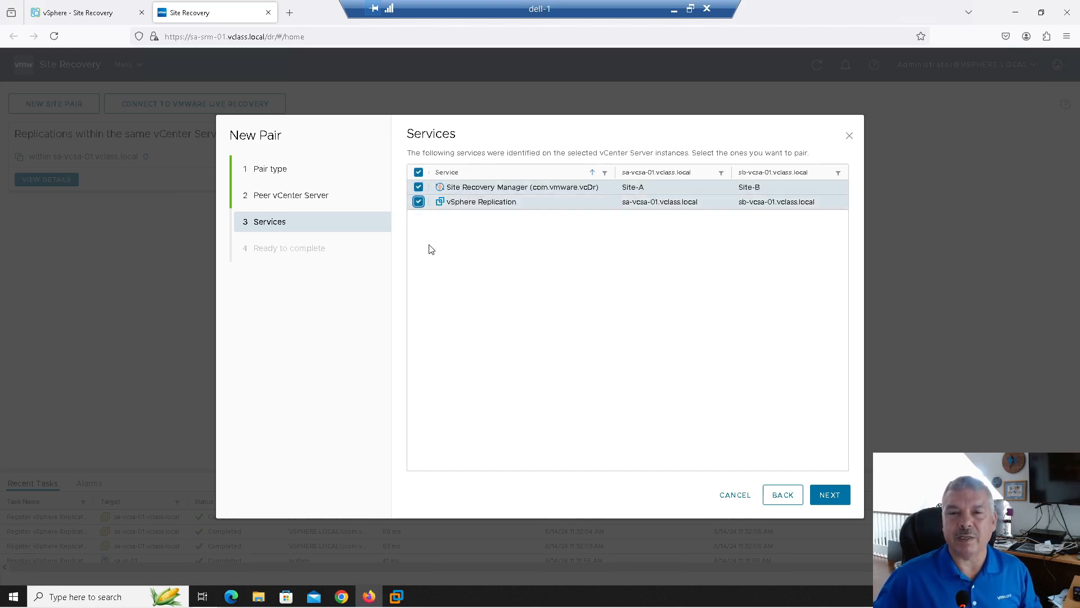
click(418, 202)
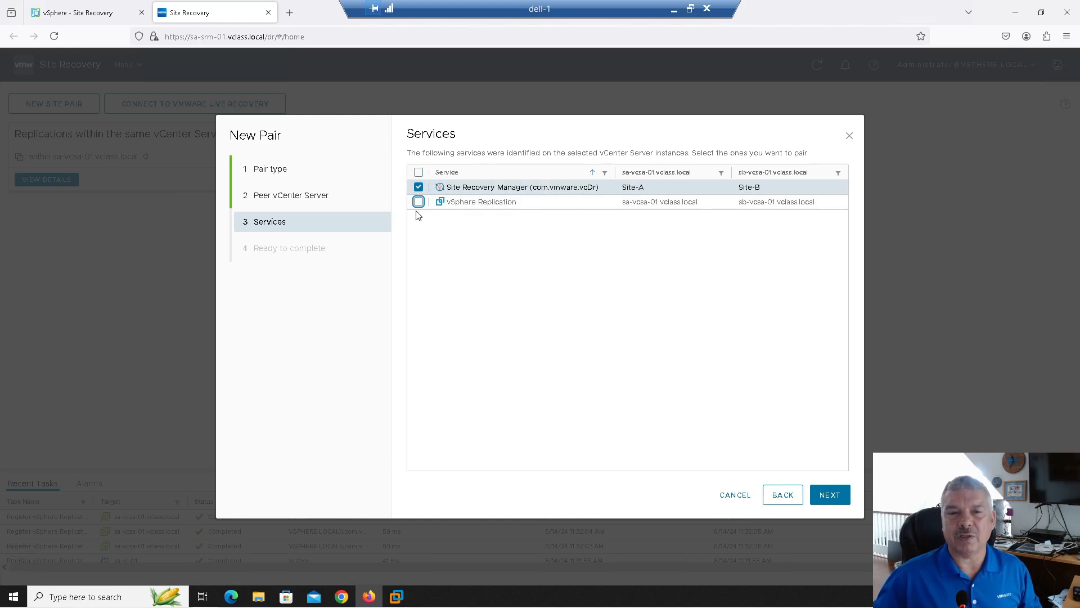
click(825, 499)
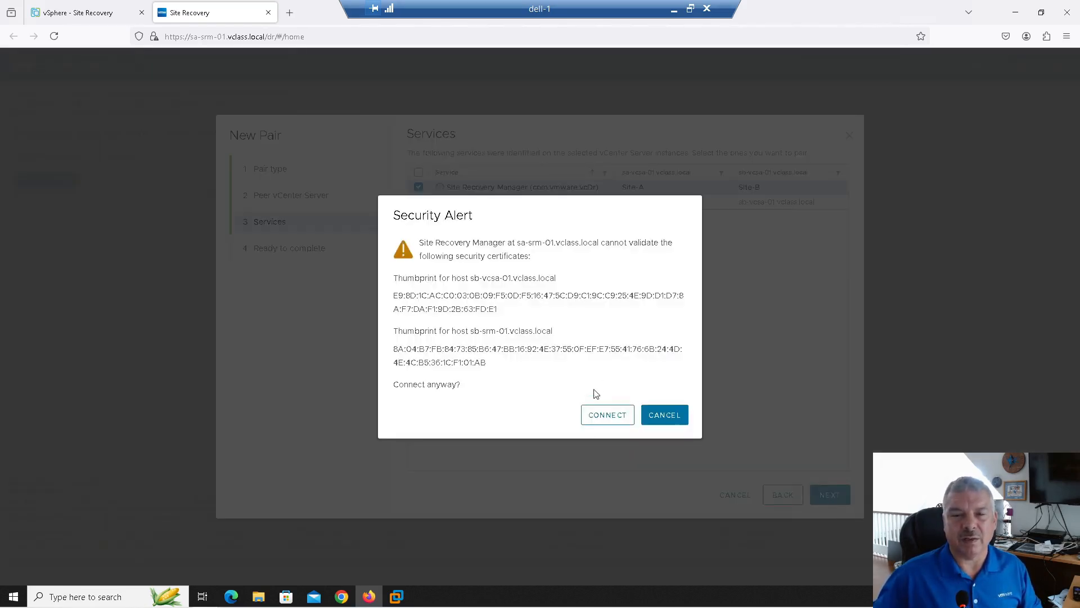
Accept both sites' certificate thumbprints and finish creating the Site-A ↔ Site-B pair
click(594, 422)
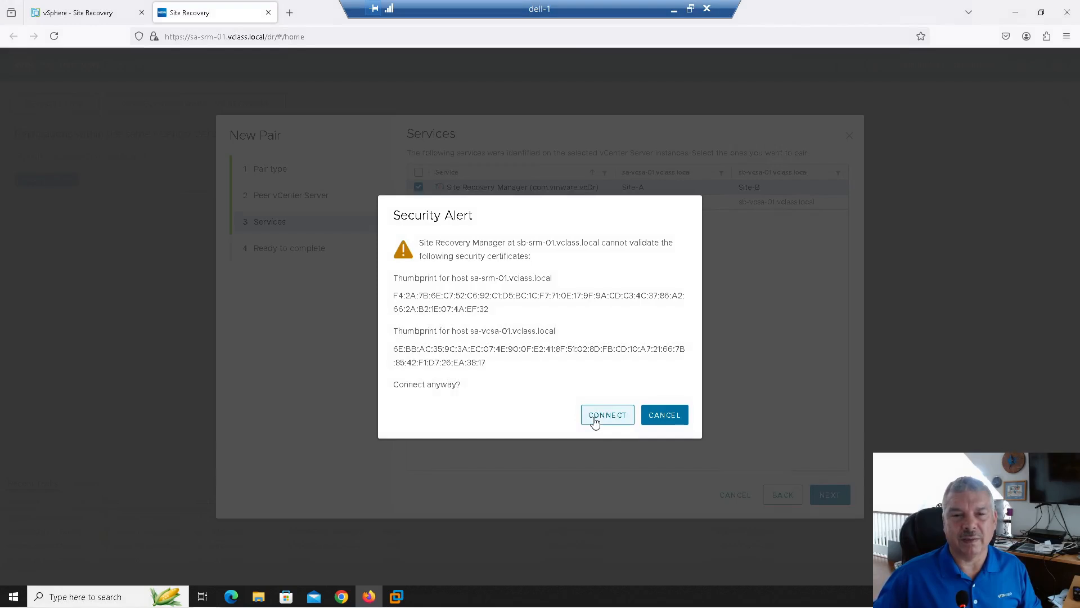
click(601, 426)
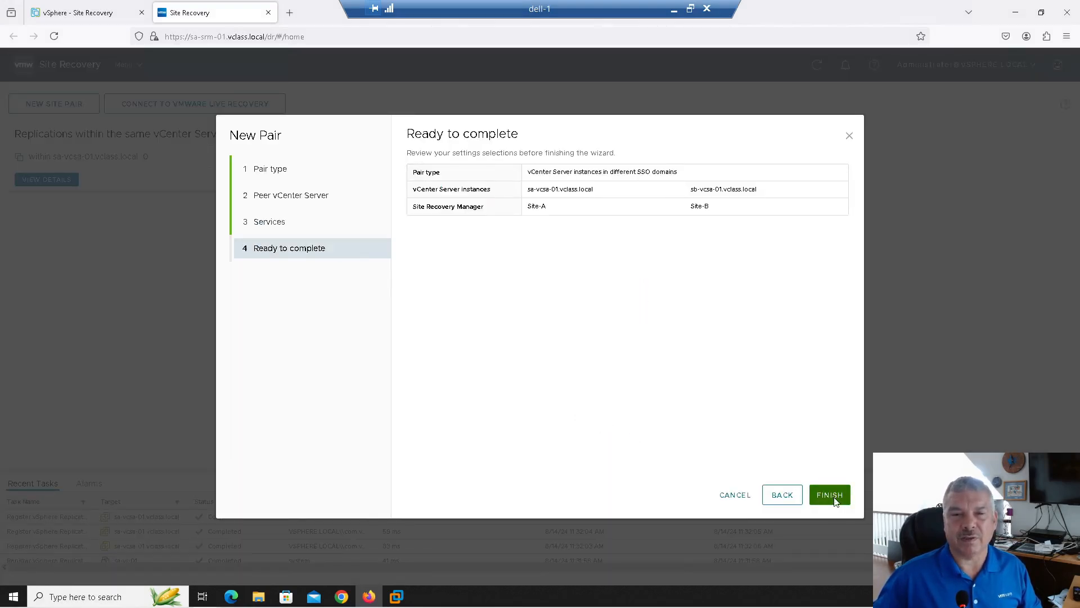
click(836, 501)
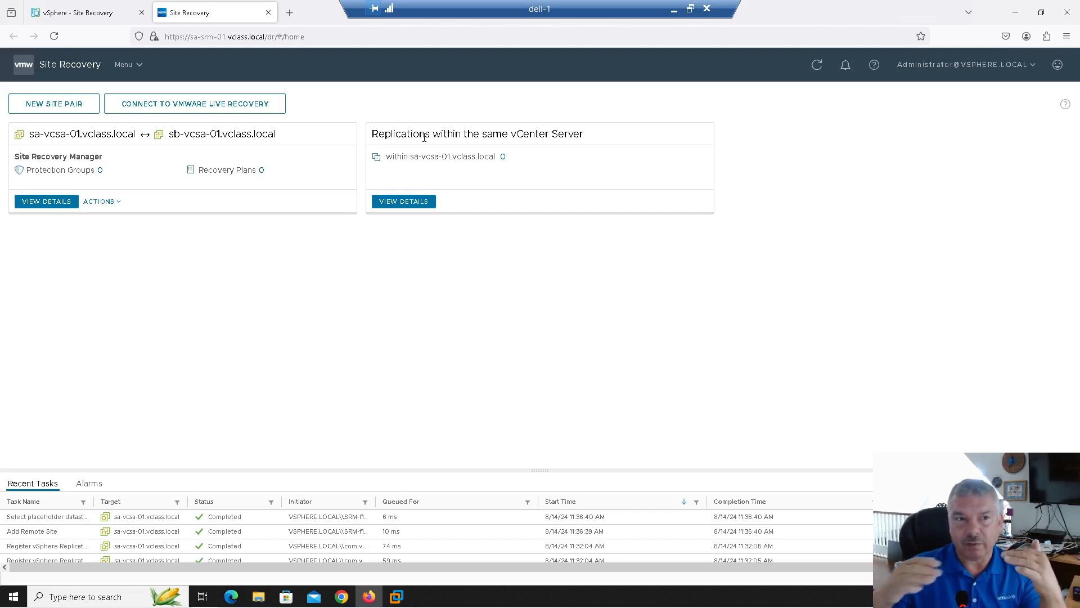
Start another site pair and enter peer PSC host sb-vcsa-01.vclass.local, fixing the typo
click(54, 107)
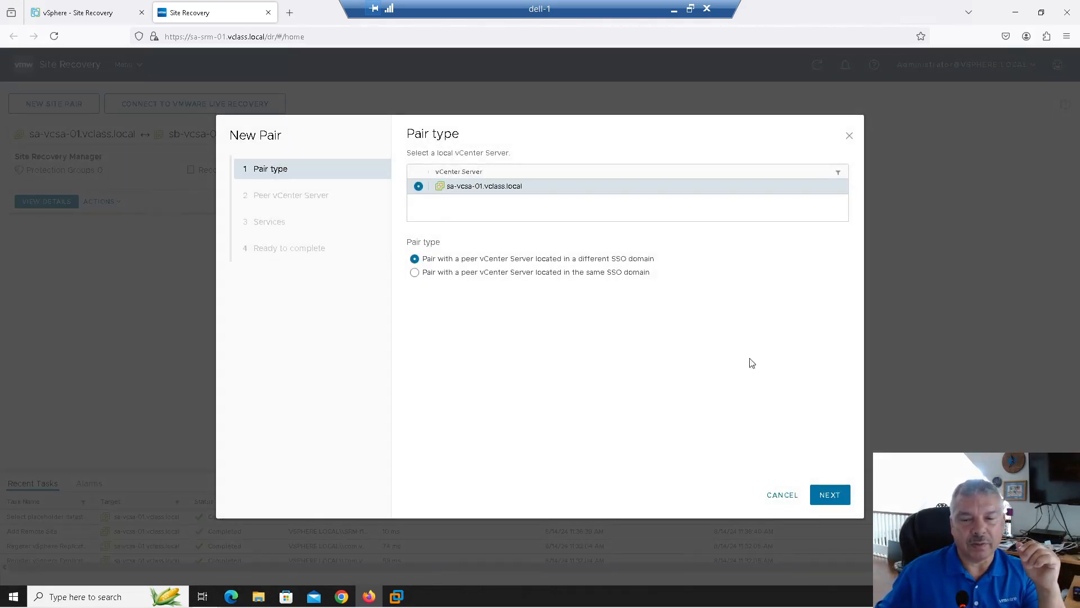
click(823, 499)
click(534, 201)
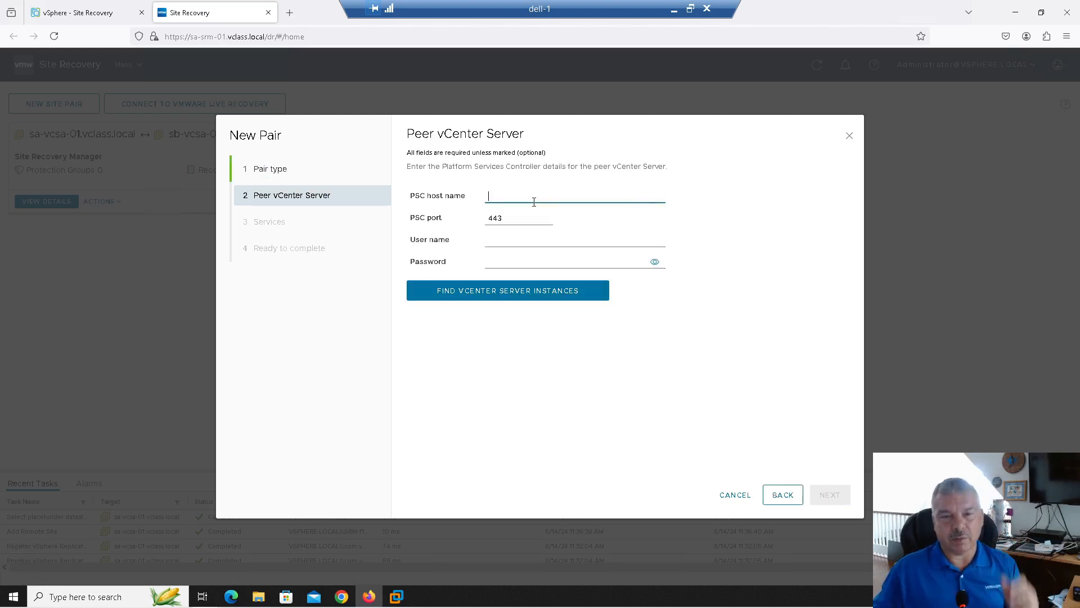
text(sb-vc)
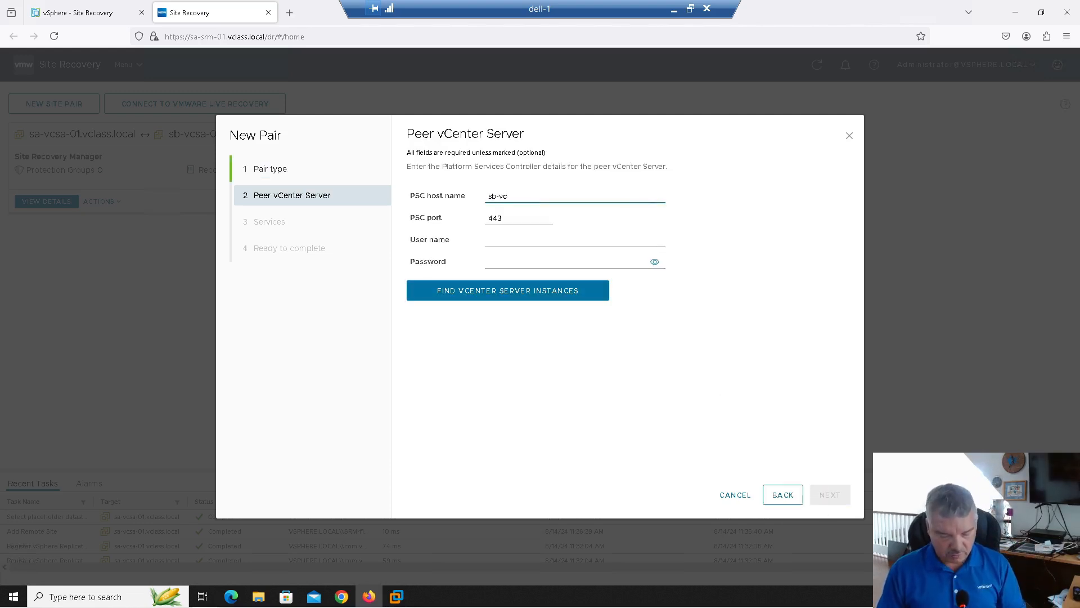
text(sa-01.vclass)
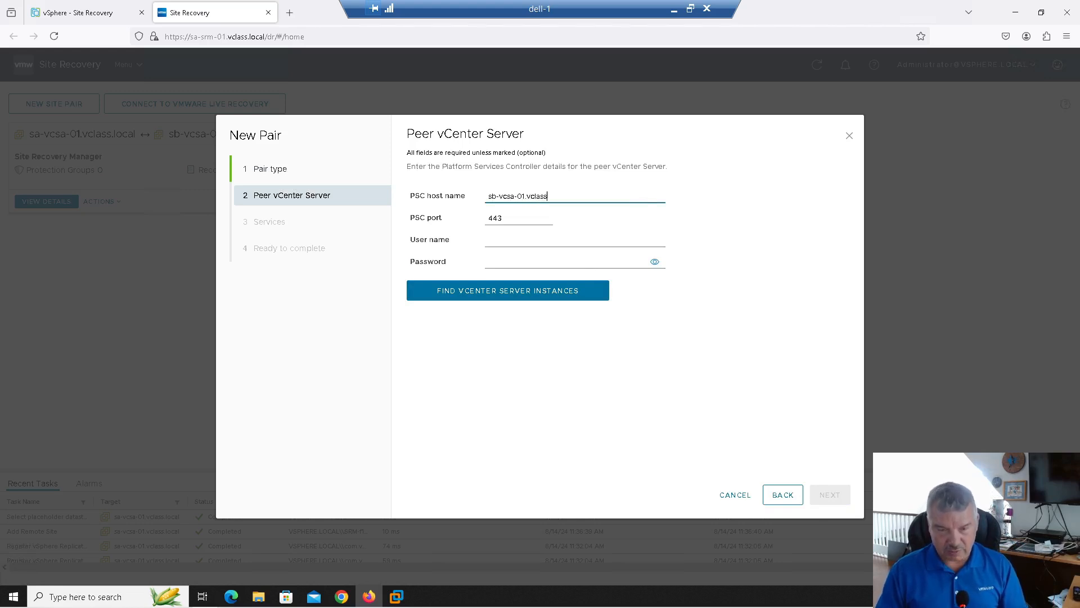
text(.loc al)
key(Tab)
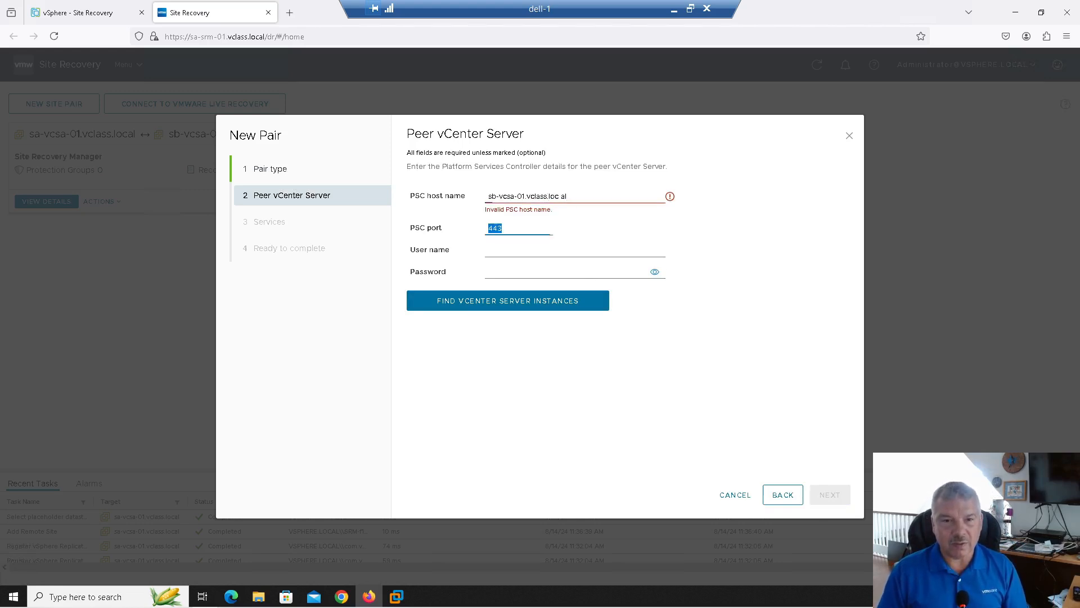
key(Tab)
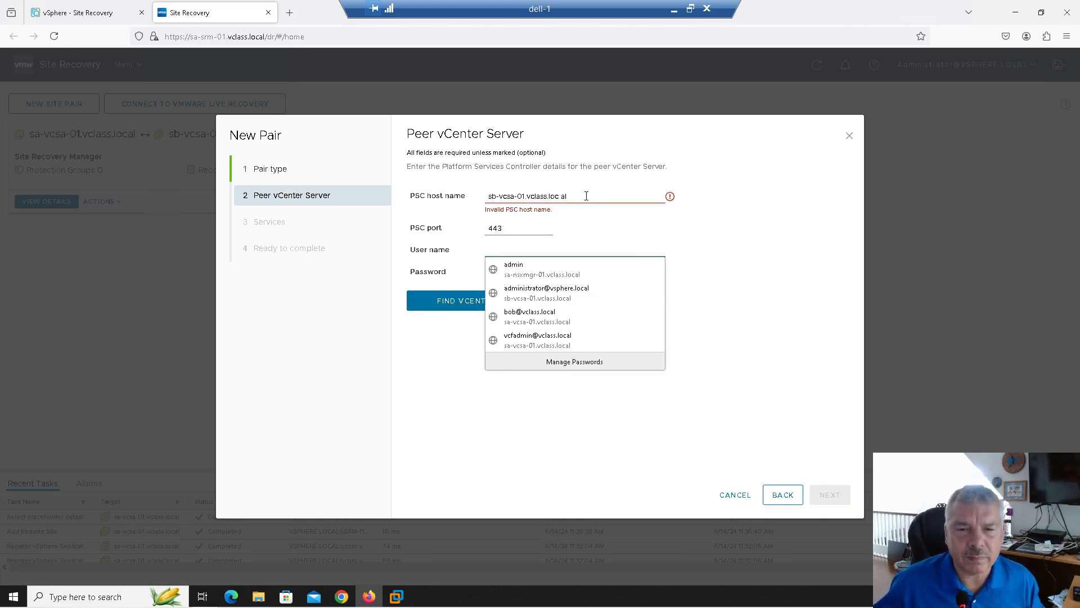
click(580, 195)
key(BackSpace)
key(BackSpace)
key(BackSpace)
key(BackSpace)
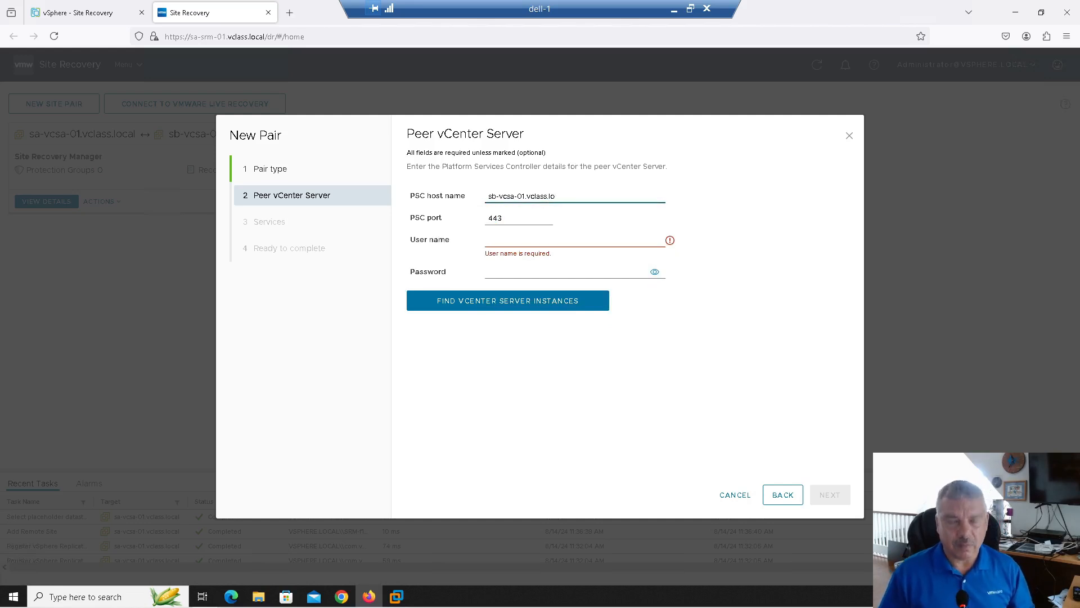
text(cal)
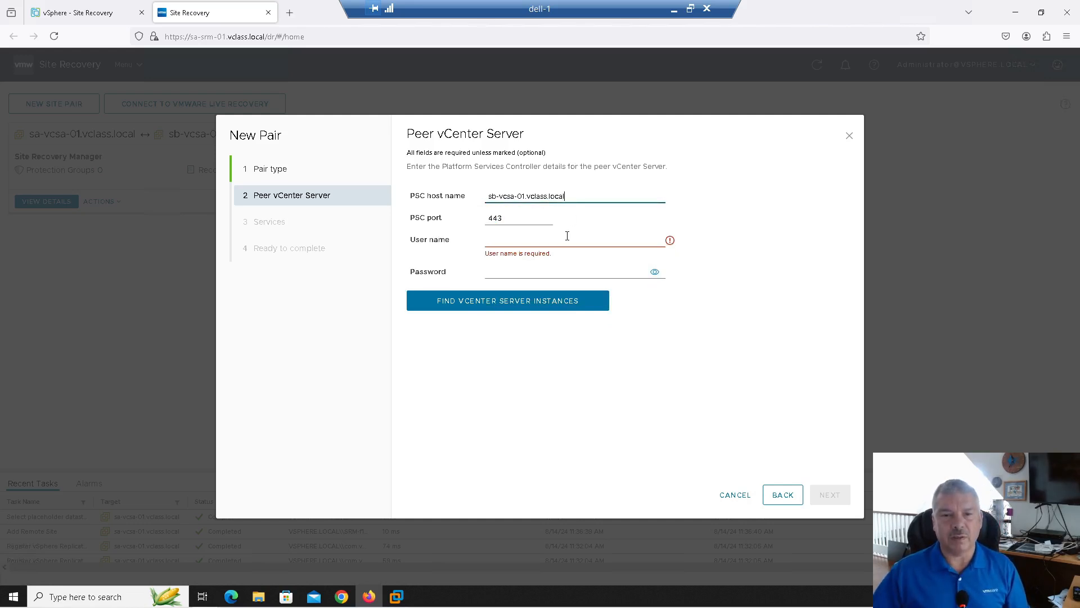
Use saved administrator credentials, trust the certificate, and choose sb-vcsa-01.vclass.local as the peer
click(567, 239)
click(554, 284)
click(528, 299)
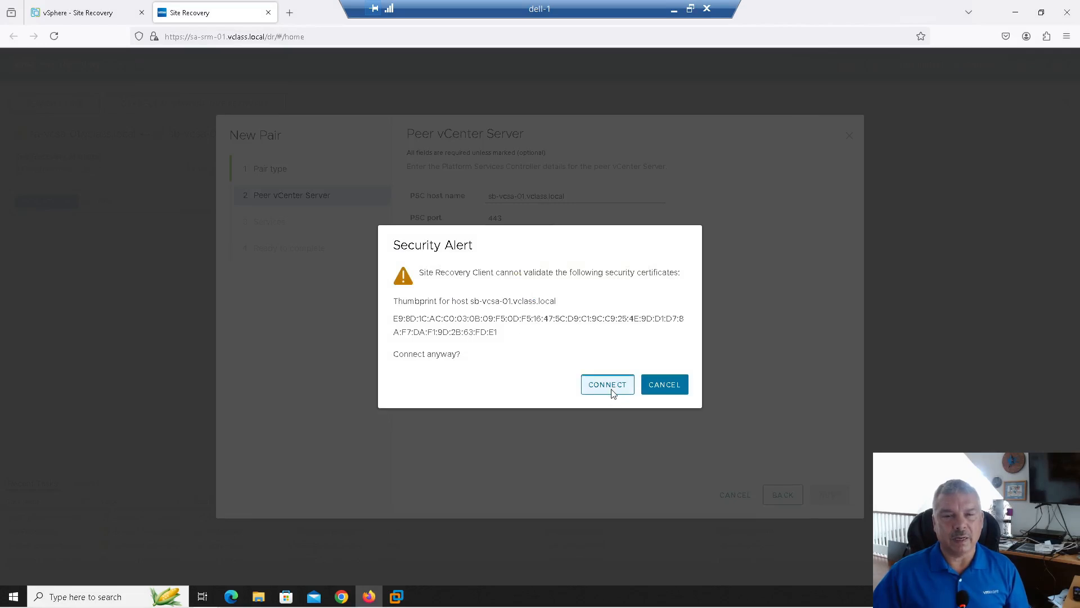
click(607, 384)
click(418, 350)
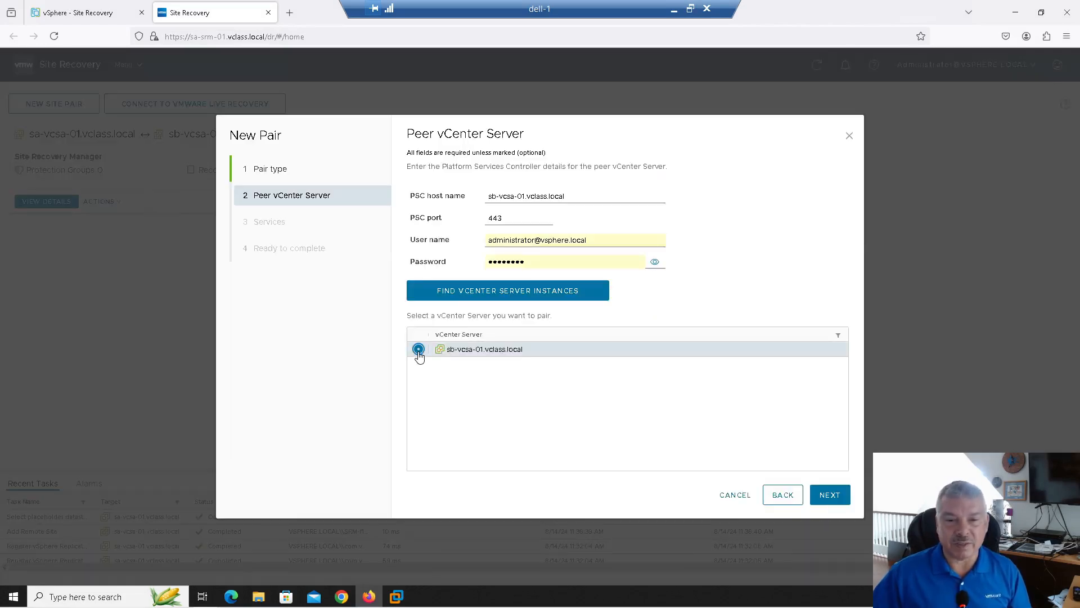
click(830, 495)
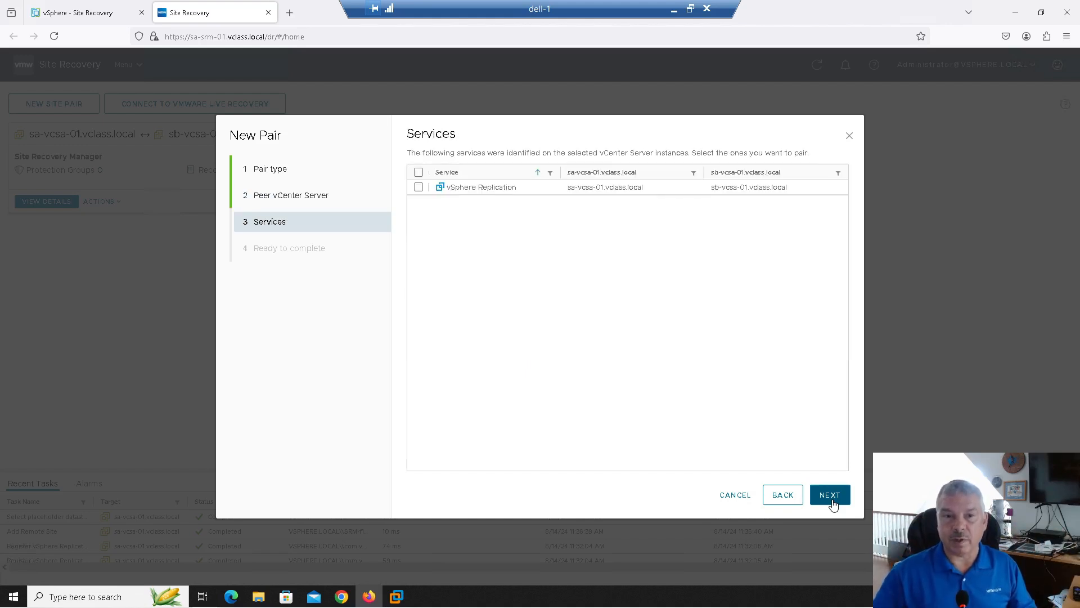
Pair the vSphere Replication service between sa-vcsa-01 and sb-vcsa-01 and complete the wizard
click(417, 188)
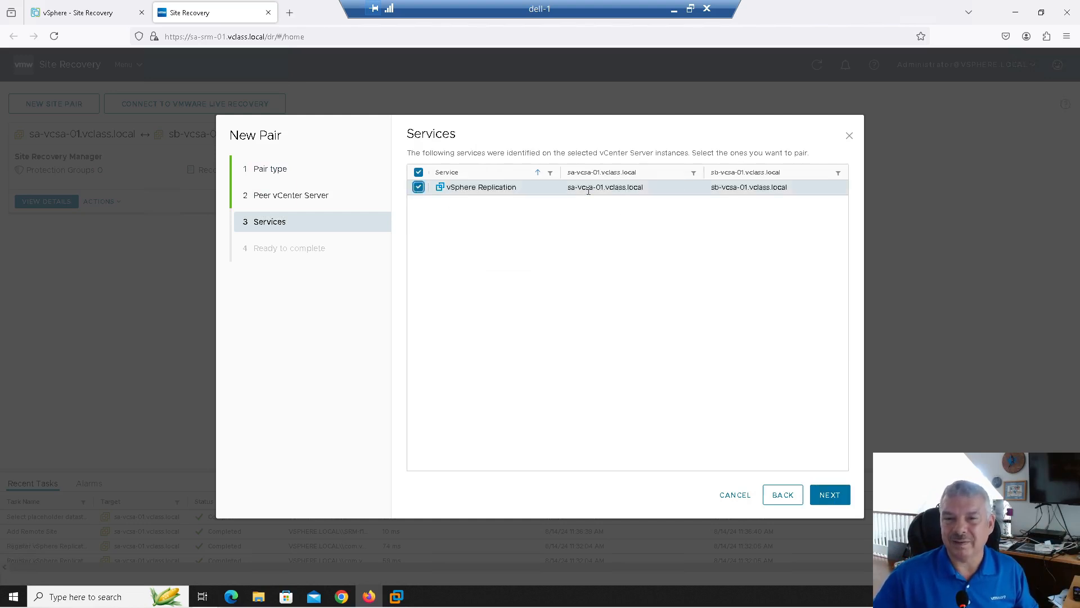
click(829, 496)
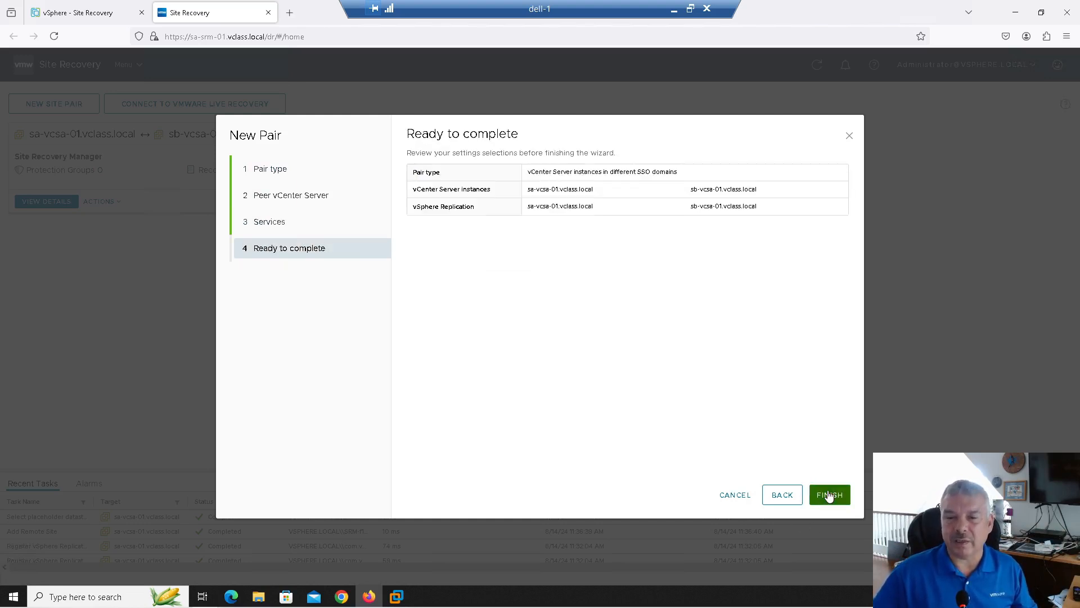
click(829, 495)
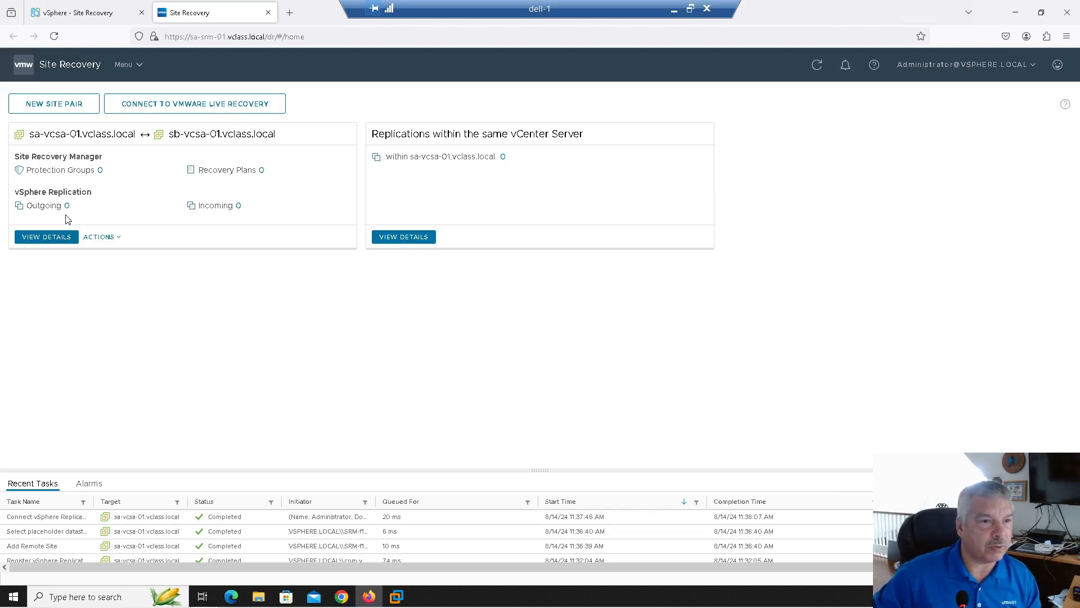
Open the site pair details and log in to sb-vcsa-01 with saved administrator credentials
click(58, 243)
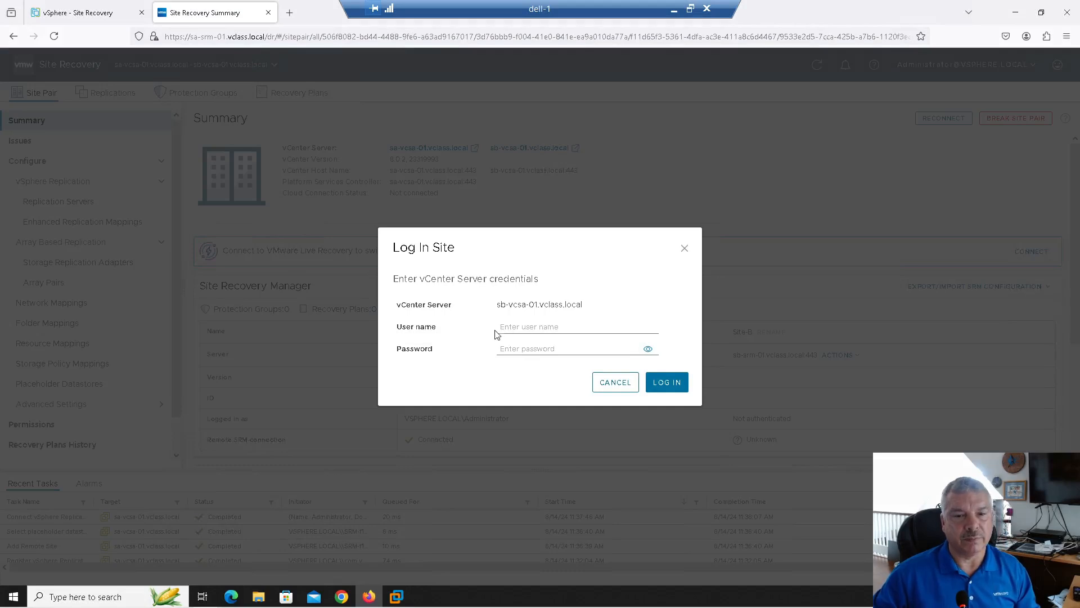
click(507, 325)
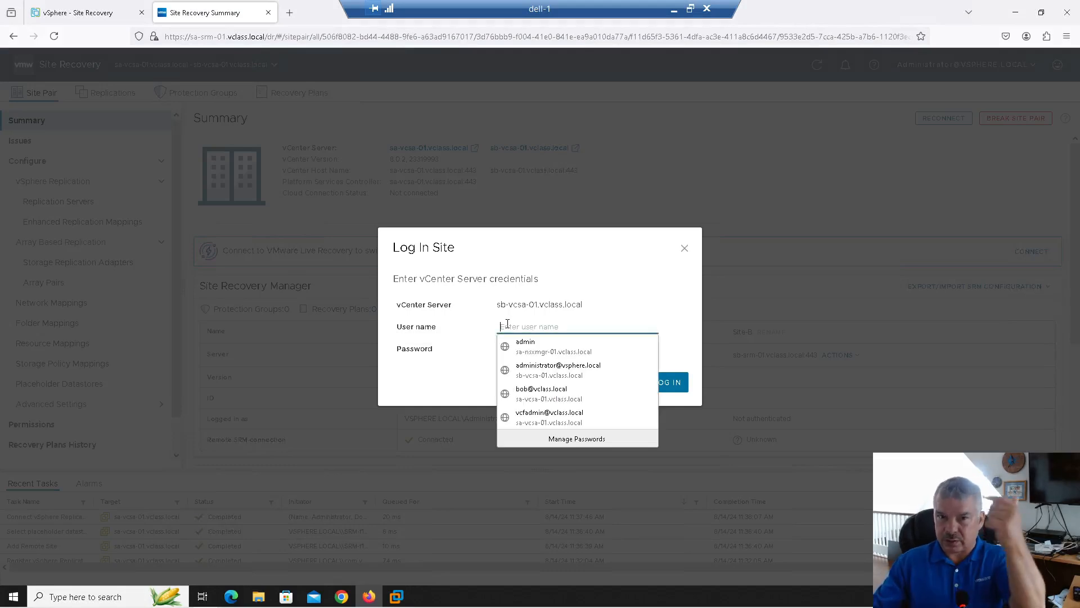
click(526, 369)
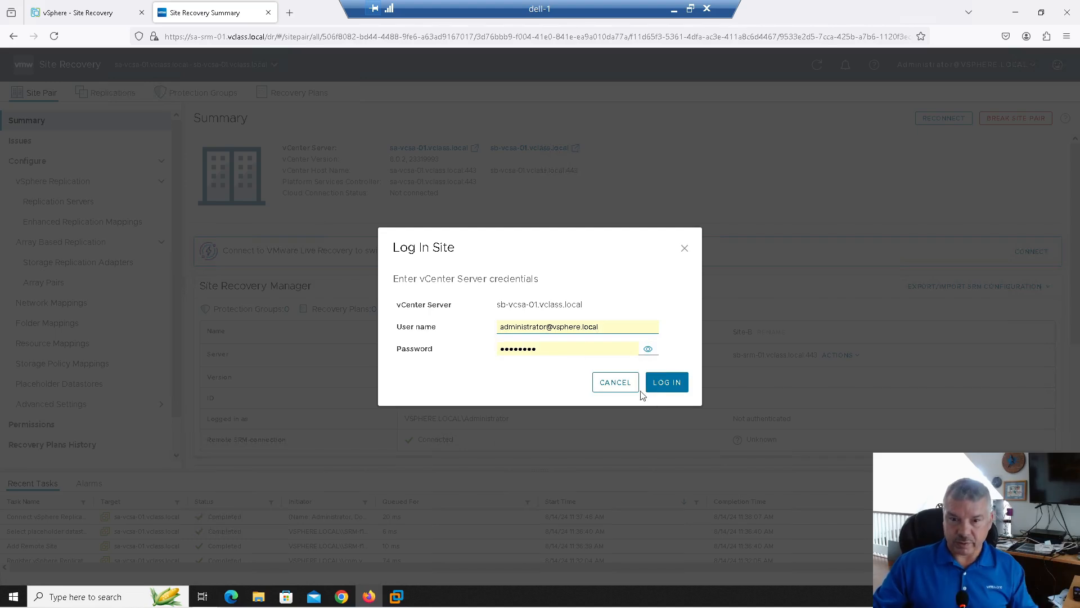
click(661, 387)
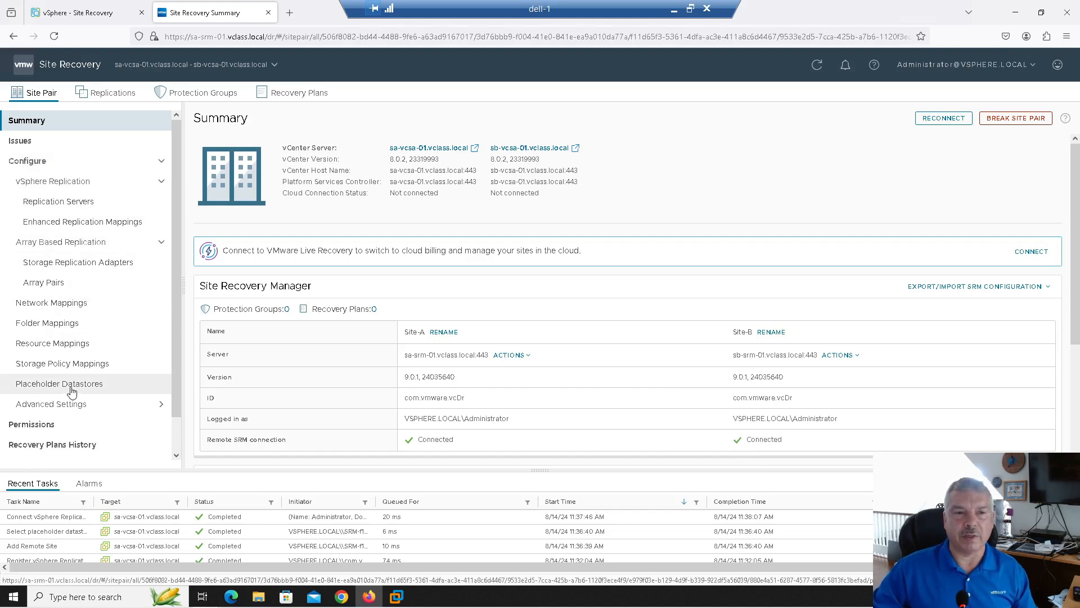
Review Recovery Plans, Protection Groups and Outgoing Replications, then return to Site Pair Summary
click(293, 92)
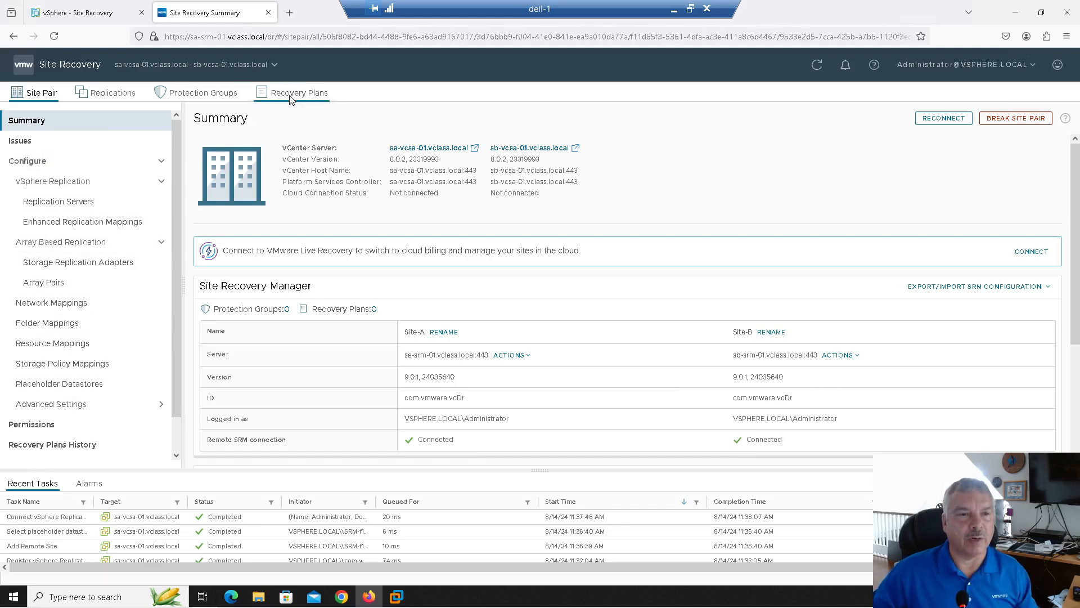
click(224, 93)
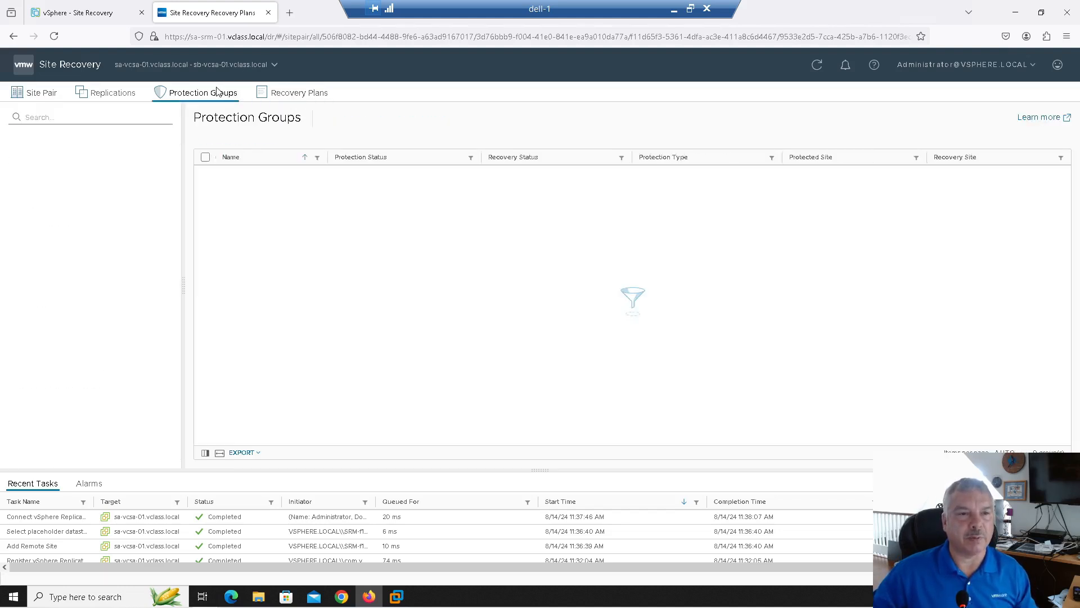
click(100, 93)
click(37, 93)
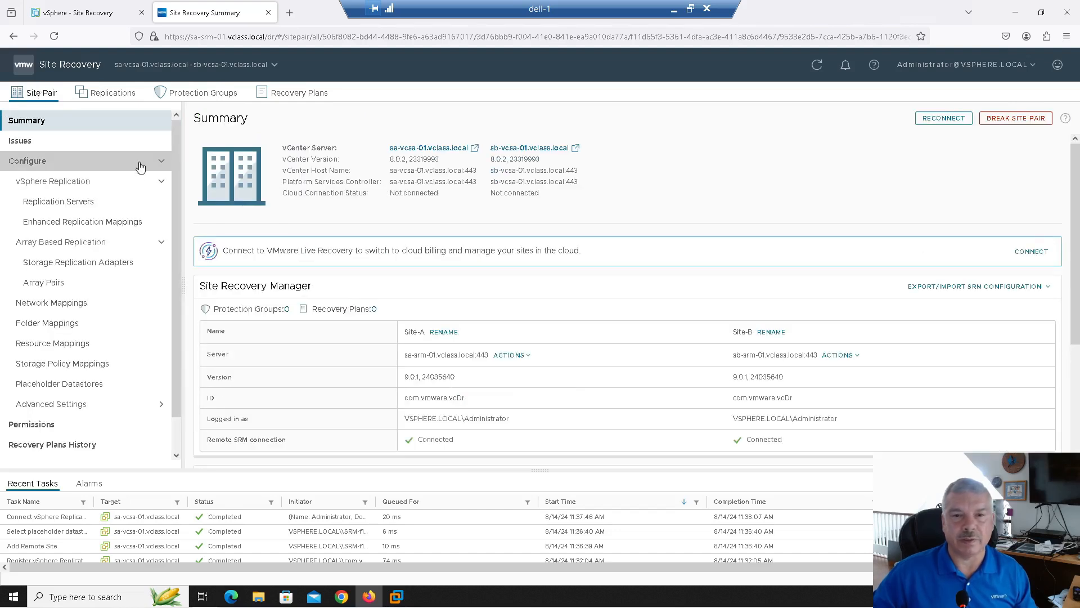